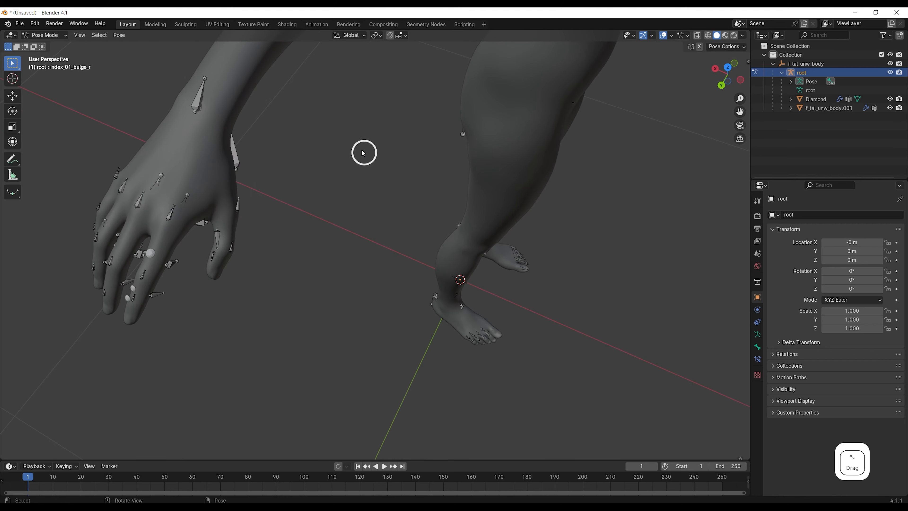
Switch to Object Mode and delete the body mesh f_tal_unw_body.001, keeping the armature and the Diamond mesh
{"action": "scroll", "coordinate": [361, 149], "scroll_direction": "down", "scroll_amount": 7}
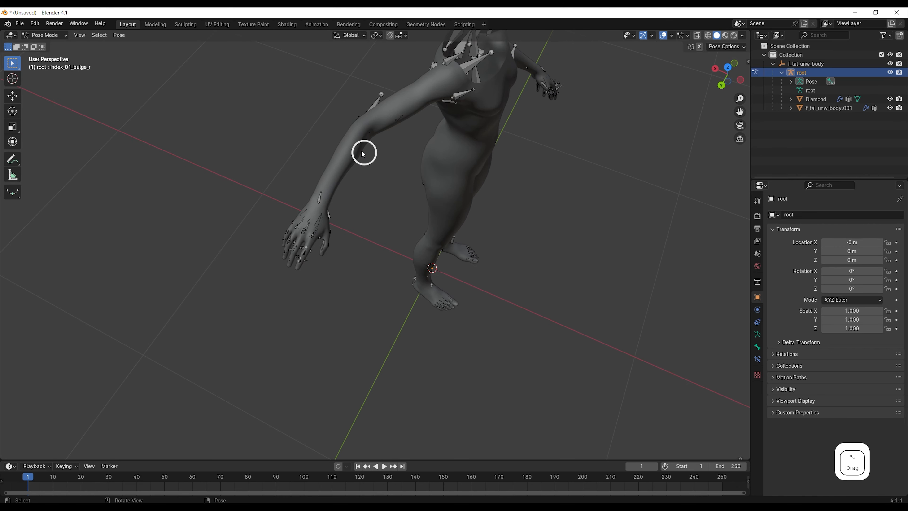
{"action": "left_click", "coordinate": [426, 155]}
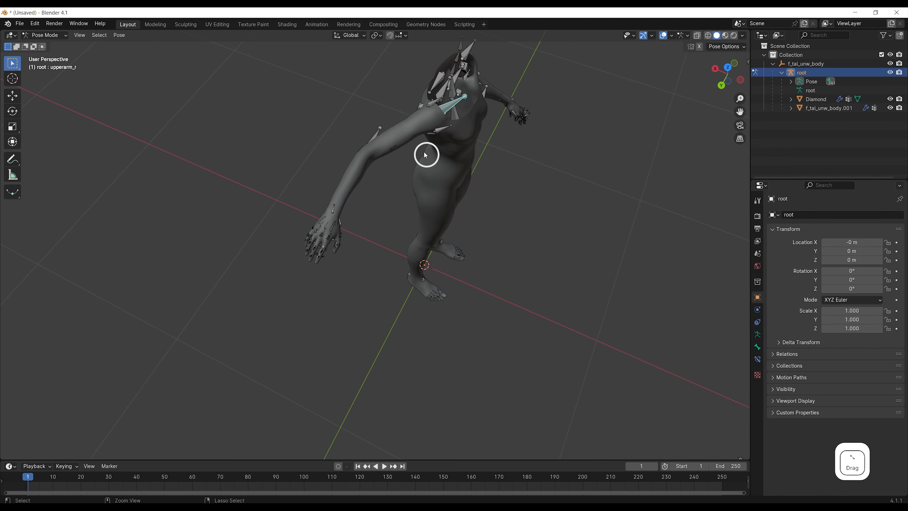
{"action": "middle_click_drag", "start_coordinate": [548, 237], "coordinate": [472, 184]}
{"action": "scroll", "coordinate": [499, 198], "scroll_direction": "up", "scroll_amount": 2}
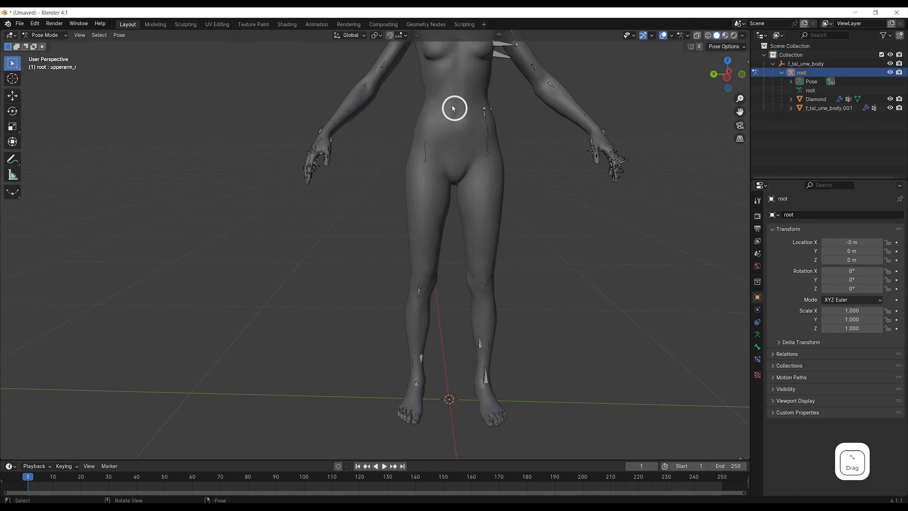
{"action": "scroll", "coordinate": [454, 108], "scroll_direction": "down", "scroll_amount": 2}
{"action": "left_click", "coordinate": [431, 159]}
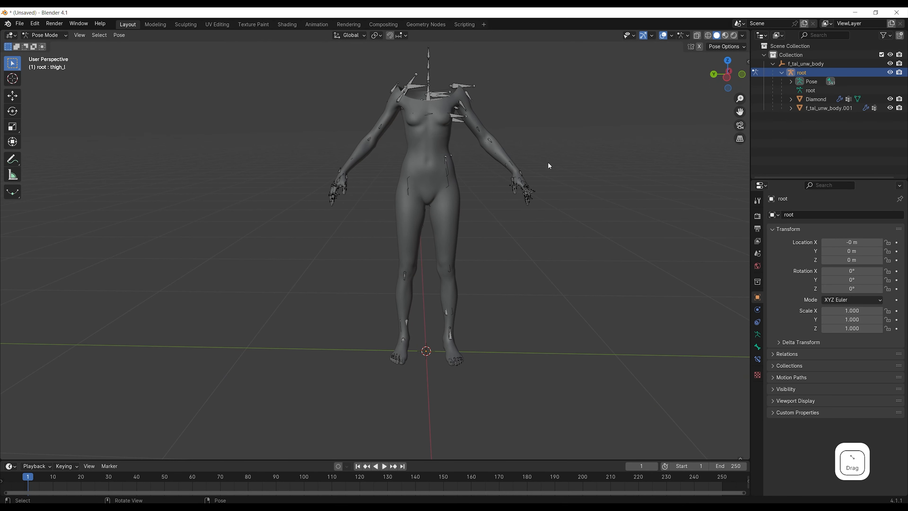
{"action": "left_click", "coordinate": [818, 108]}
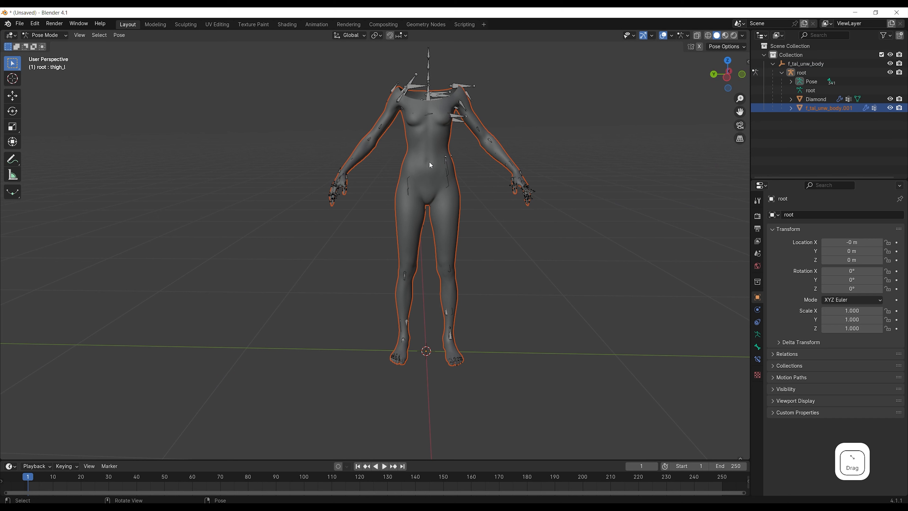
{"action": "left_click", "coordinate": [45, 35]}
{"action": "left_click", "coordinate": [53, 45]}
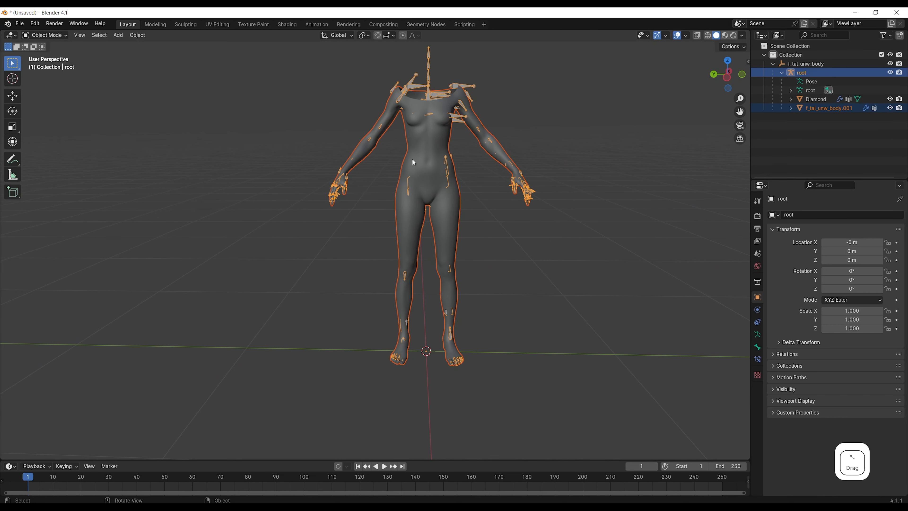
{"action": "left_click", "coordinate": [435, 164]}
{"action": "key", "text": "x"}
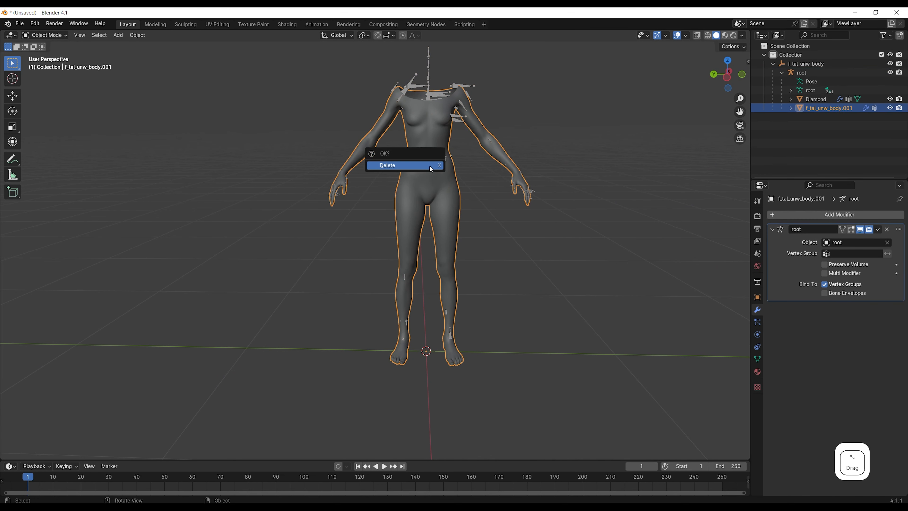
{"action": "left_click", "coordinate": [429, 166]}
Select the root armature together with the Diamond mesh and start an FBX export into the 04_geometry folder
{"action": "scroll", "coordinate": [329, 196], "scroll_direction": "up", "scroll_amount": 3}
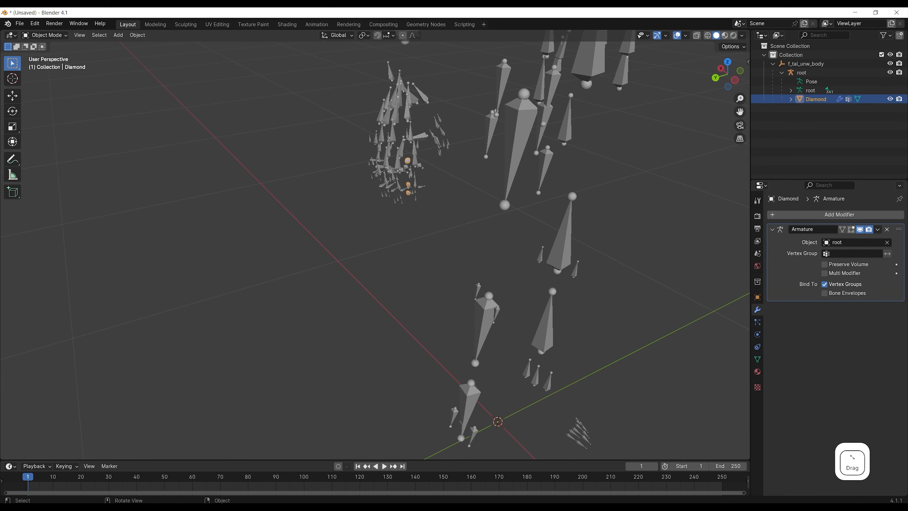
{"action": "left_click", "coordinate": [405, 152], "text": "shift"}
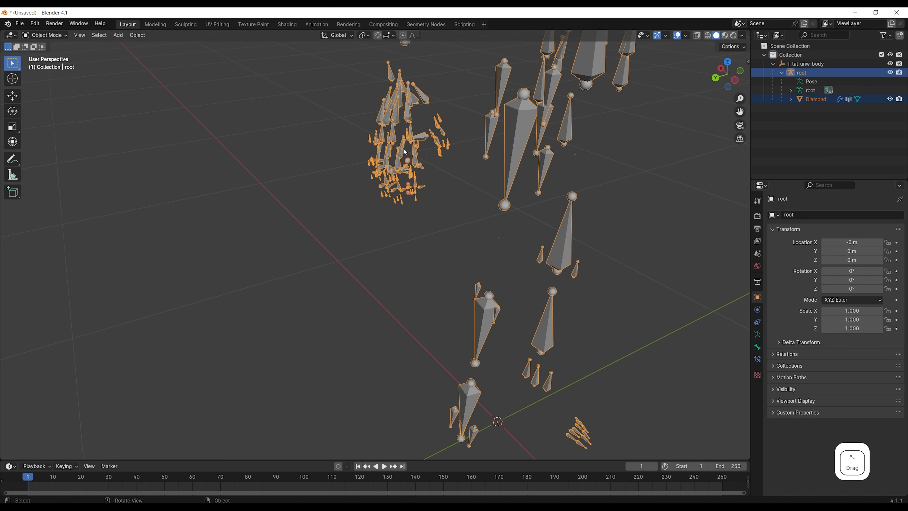
{"action": "left_click", "coordinate": [20, 24]}
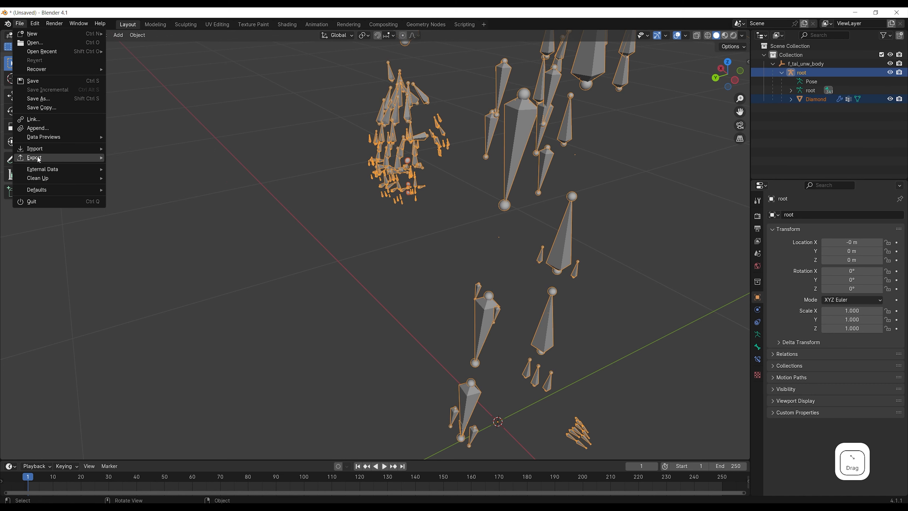
{"action": "mouse_move", "coordinate": [39, 160]}
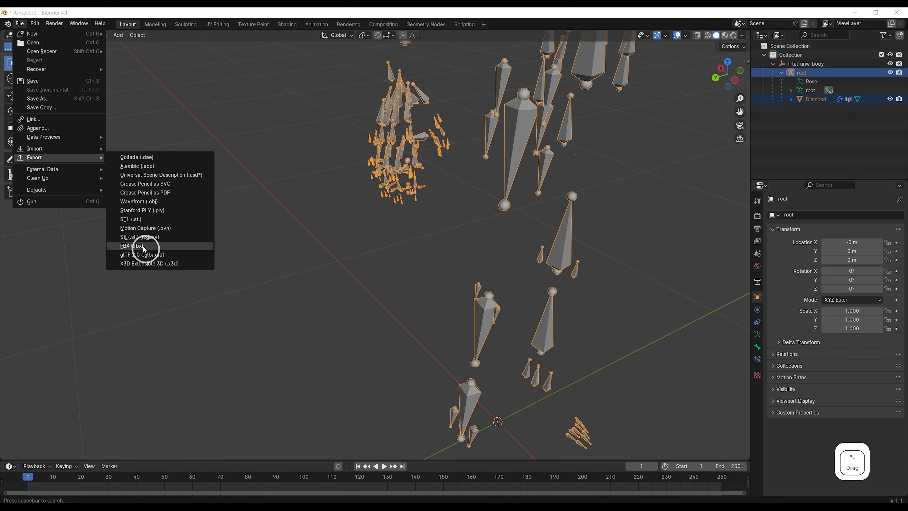
{"action": "left_click", "coordinate": [121, 246]}
{"action": "key", "text": "ctrl+v"}
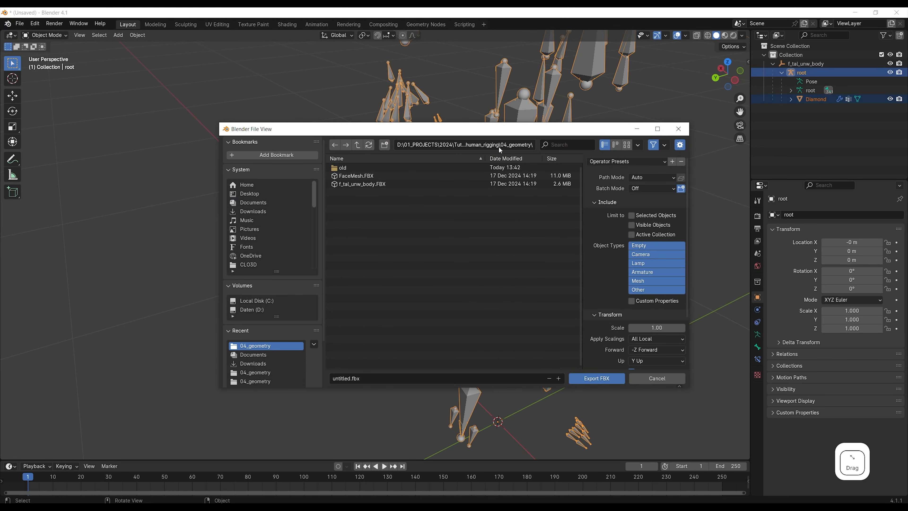
Limit the FBX export to armature and mesh objects, with primary bone axis X, secondary bone axis Y and no leaf bones
{"action": "left_click", "coordinate": [657, 276]}
{"action": "left_click", "coordinate": [658, 281], "text": "shift"}
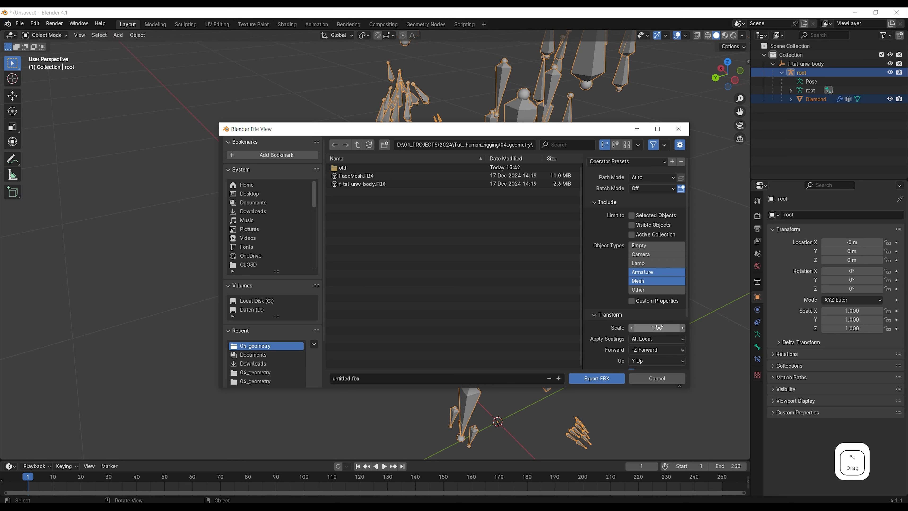
{"action": "scroll", "coordinate": [607, 335], "scroll_direction": "down", "scroll_amount": 2}
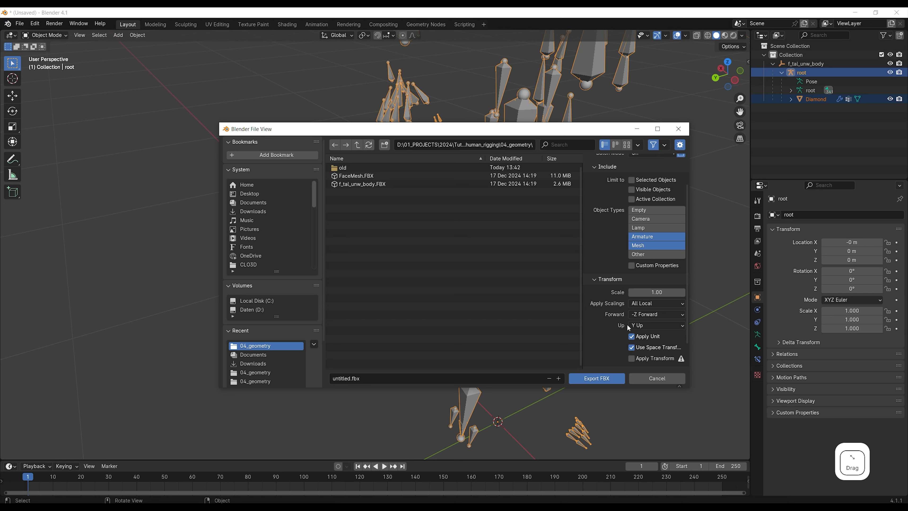
{"action": "scroll", "coordinate": [604, 327], "scroll_direction": "down", "scroll_amount": 2}
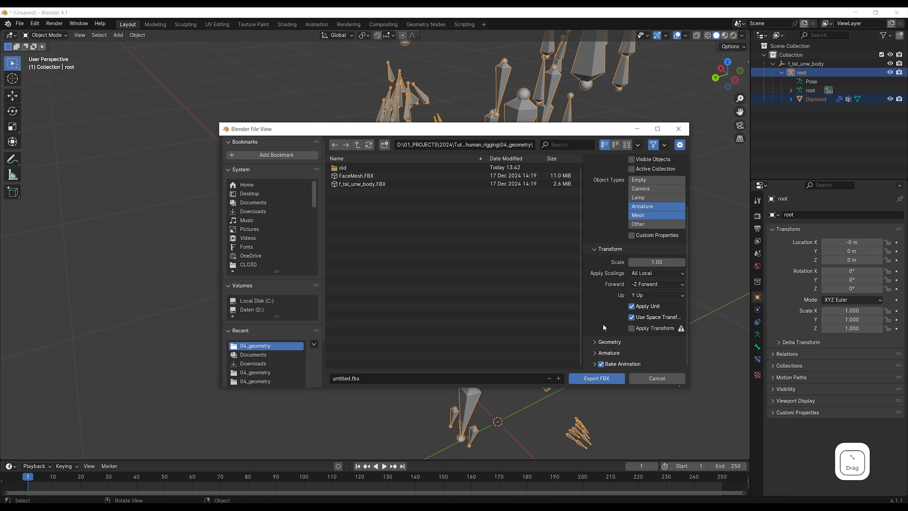
{"action": "left_click", "coordinate": [595, 353]}
{"action": "scroll", "coordinate": [607, 339], "scroll_direction": "down", "scroll_amount": 4}
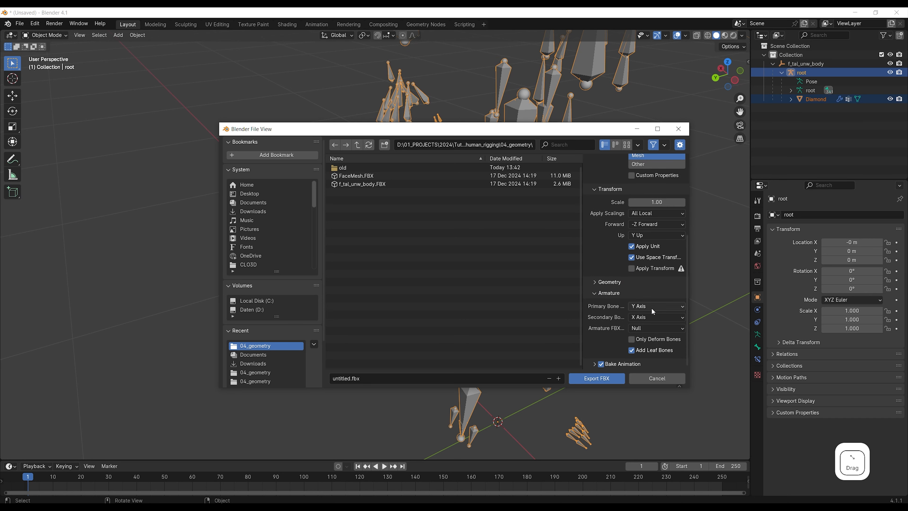
{"action": "left_click", "coordinate": [653, 308]}
{"action": "left_click", "coordinate": [650, 316]}
{"action": "left_click", "coordinate": [632, 351]}
Name the FBX file jewelery_rings_rigged and export it
{"action": "left_click", "coordinate": [366, 380]}
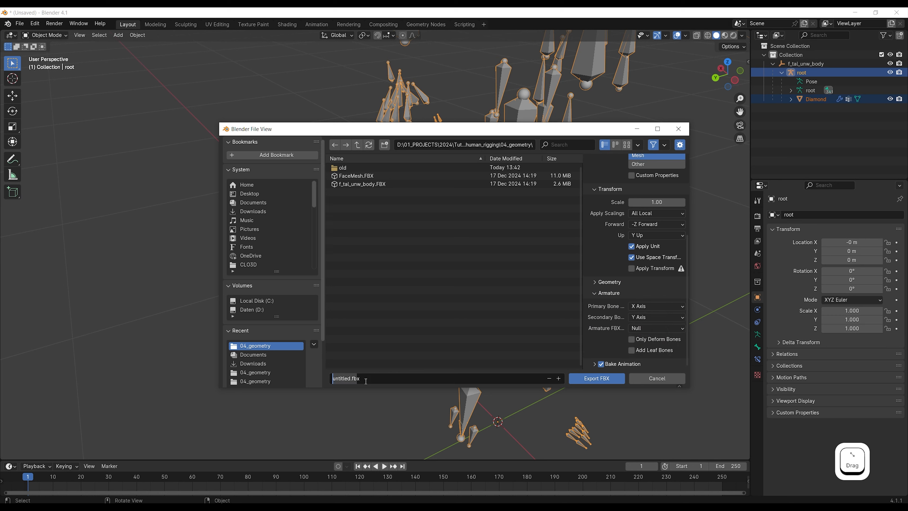
{"action": "key", "text": "BackSpace"}
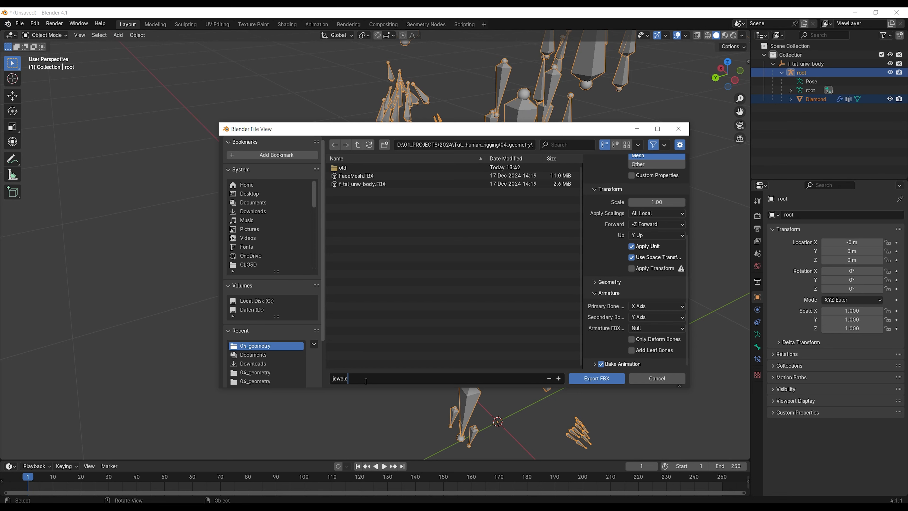
{"action": "type", "text": "jewelery_r"}
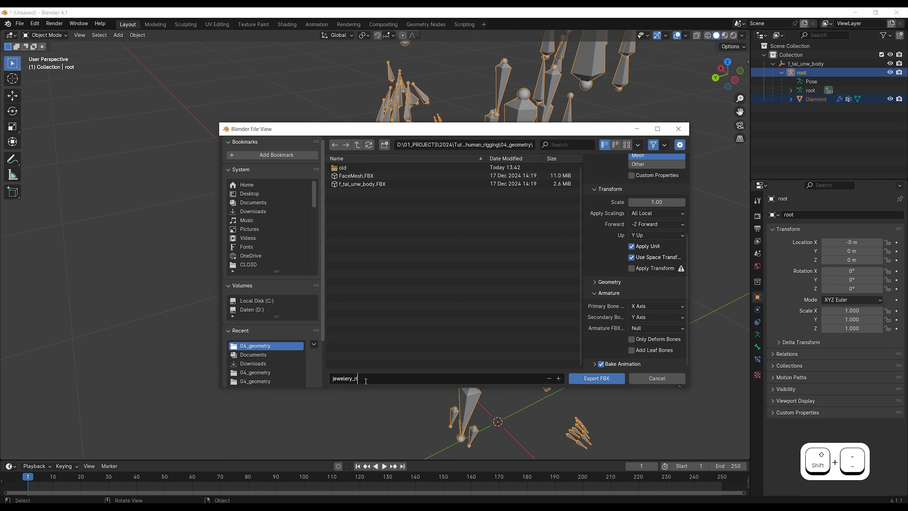
{"action": "type", "text": "ings_rigged"}
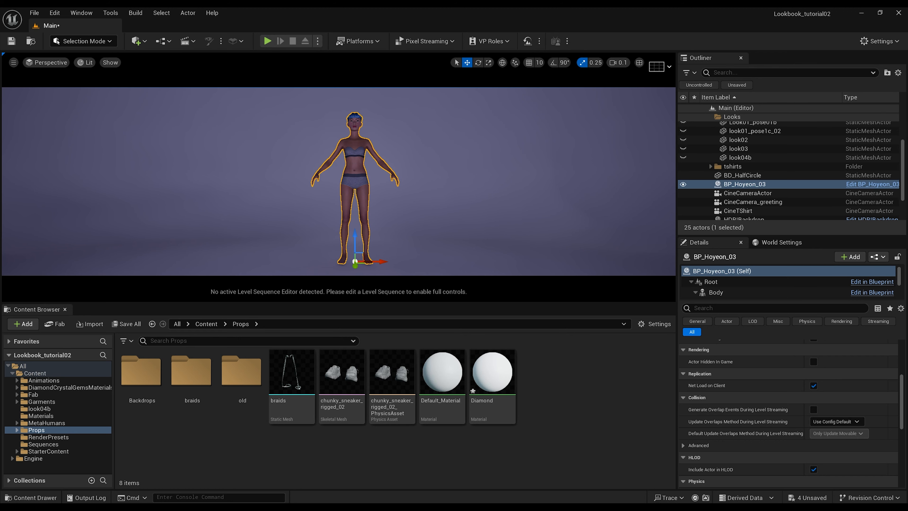
Bring jewelery_rings_rigged from the 04_geometry folder in File Explorer into the Props folder of the Unreal Engine project
{"action": "mouse_move", "coordinate": [300, 507]}
{"action": "left_click", "coordinate": [280, 486]}
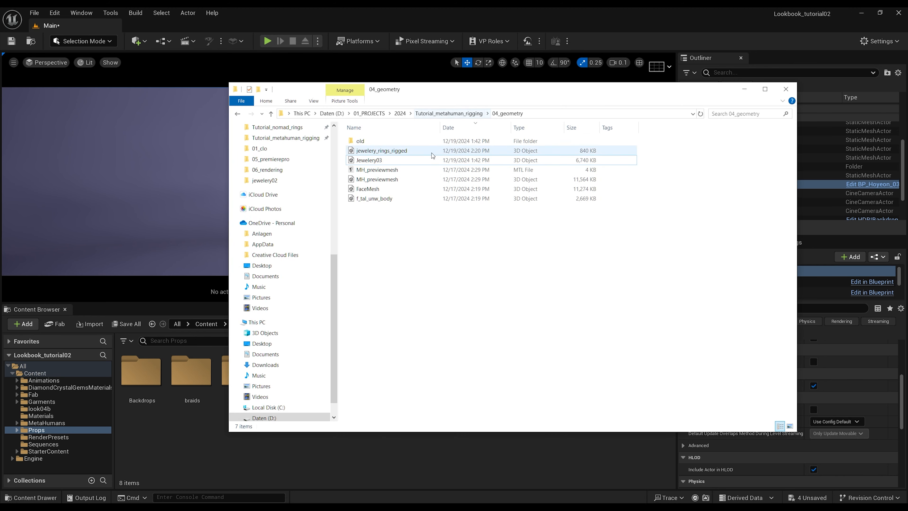
{"action": "left_click_drag", "start_coordinate": [393, 153], "coordinate": [318, 450]}
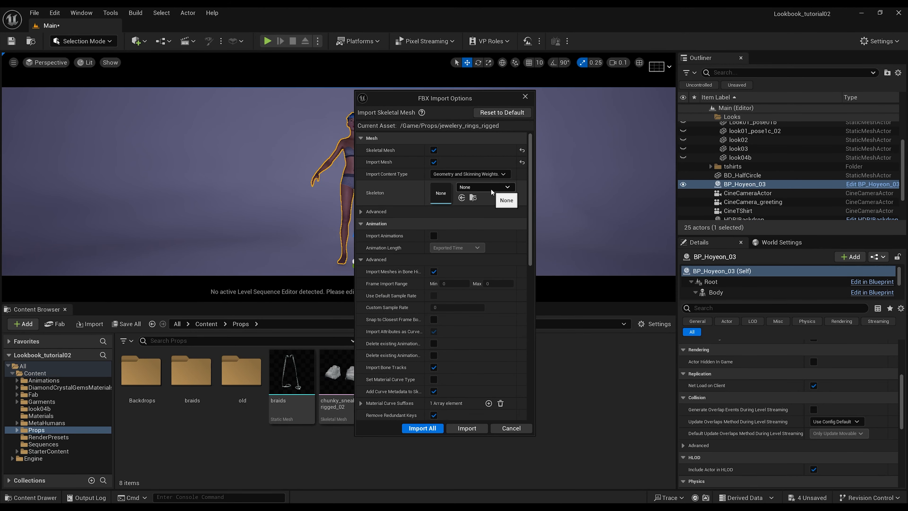
Reset the FBX import options to default and assign metahuman_base_skel as the skeleton
{"action": "left_click", "coordinate": [516, 113]}
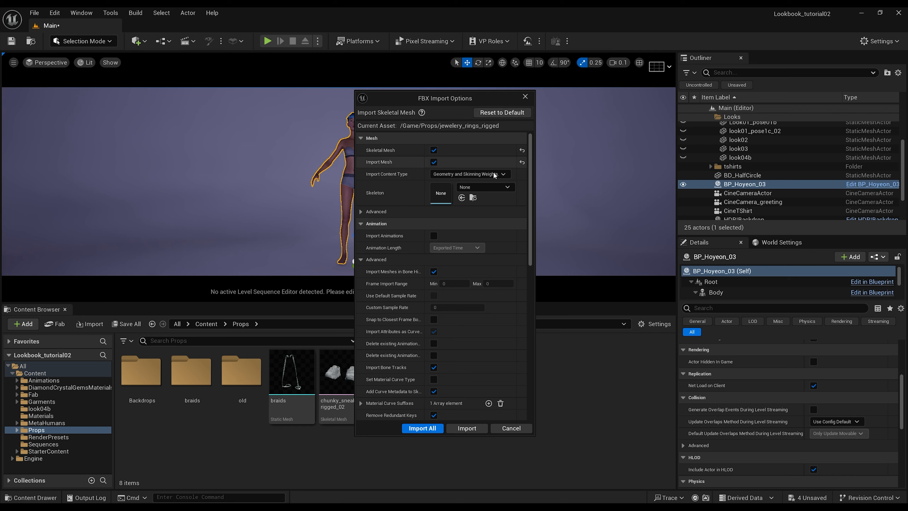
{"action": "left_click", "coordinate": [492, 188]}
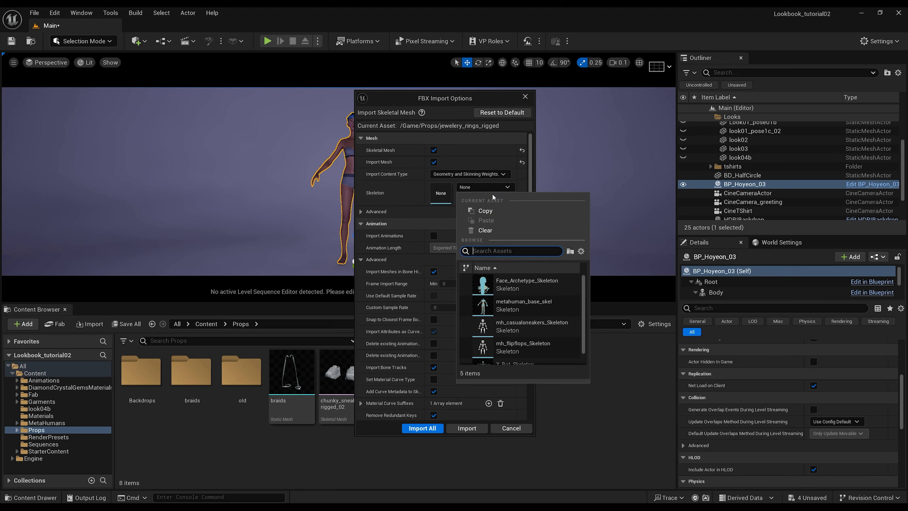
{"action": "left_click", "coordinate": [525, 309]}
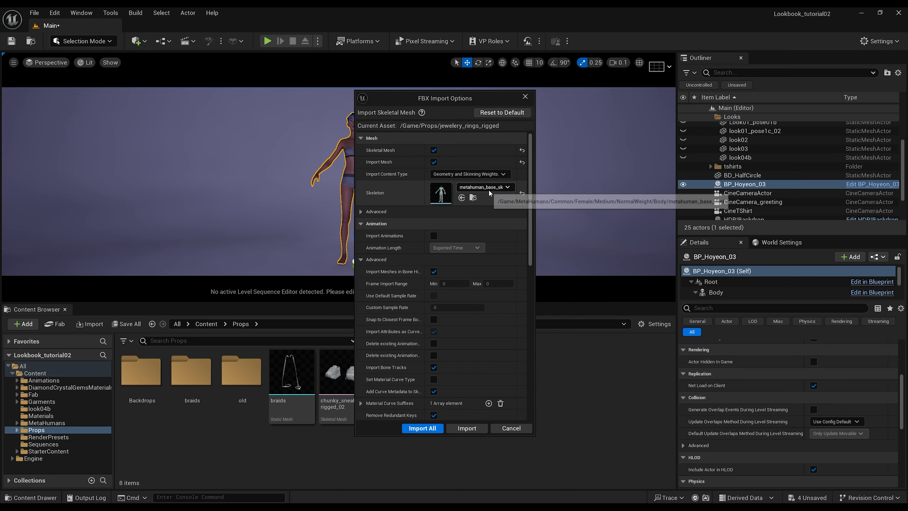
Set the Z import rotation of the skeletal mesh to -90°
{"action": "scroll", "coordinate": [486, 340], "scroll_direction": "down", "scroll_amount": 1}
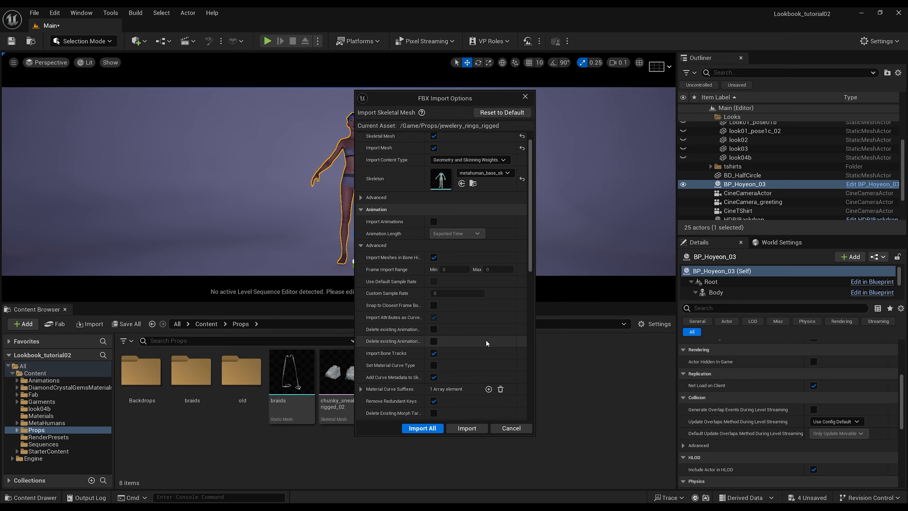
{"action": "scroll", "coordinate": [486, 340], "scroll_direction": "down", "scroll_amount": 8}
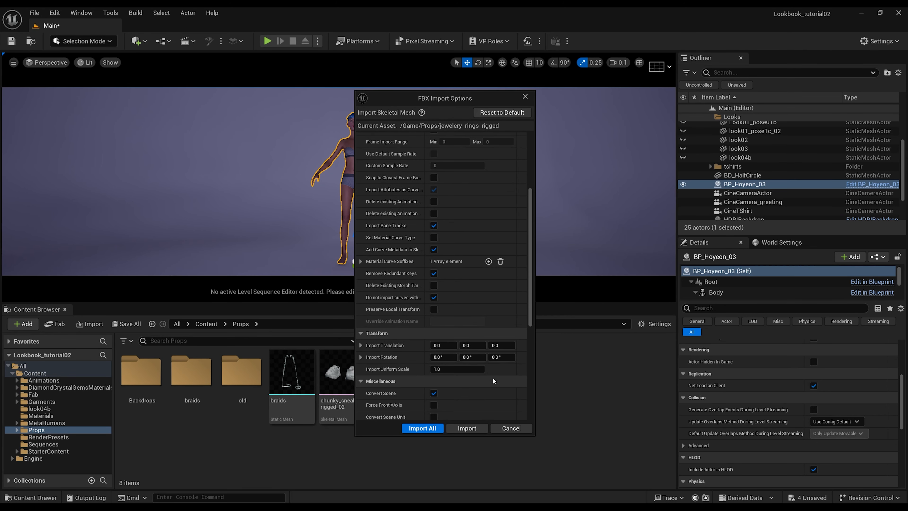
{"action": "left_click", "coordinate": [498, 358]}
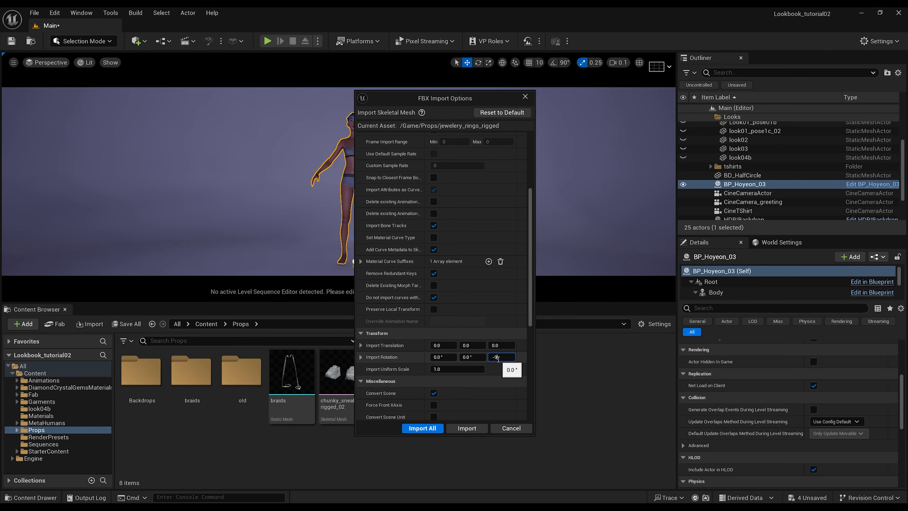
{"action": "type", "text": "-90"}
Set the material import method to Do Not Create Material and import the rigged rings, dismissing the message log
{"action": "scroll", "coordinate": [496, 371], "scroll_direction": "down", "scroll_amount": 5}
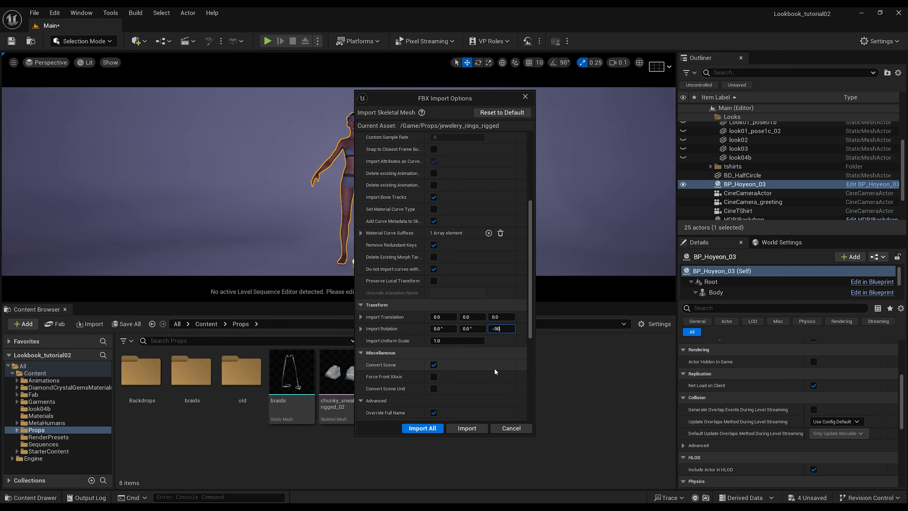
{"action": "left_click", "coordinate": [479, 364]}
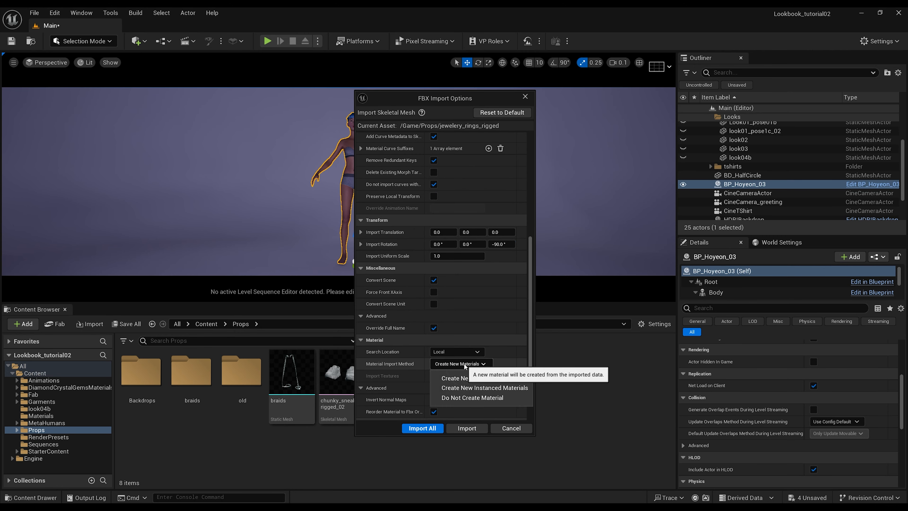
{"action": "left_click", "coordinate": [484, 398]}
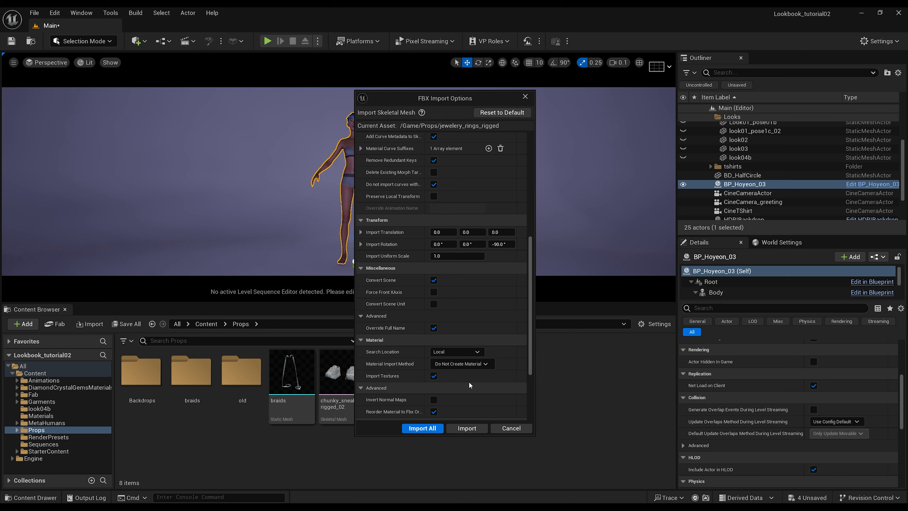
{"action": "left_click", "coordinate": [465, 364]}
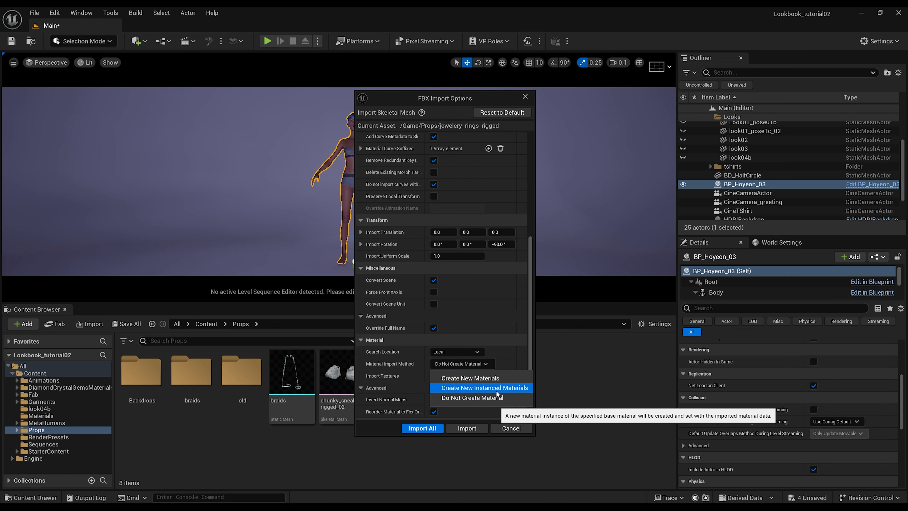
{"action": "left_click", "coordinate": [480, 365]}
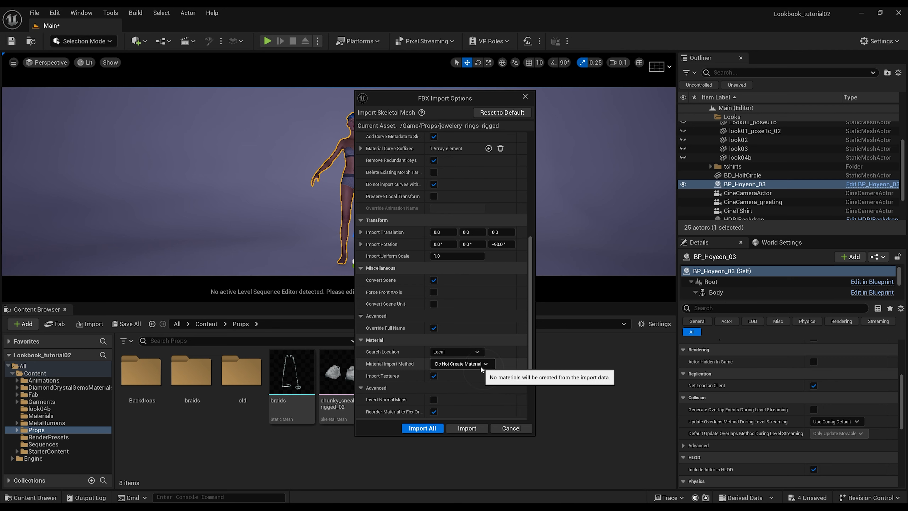
{"action": "left_click", "coordinate": [422, 428]}
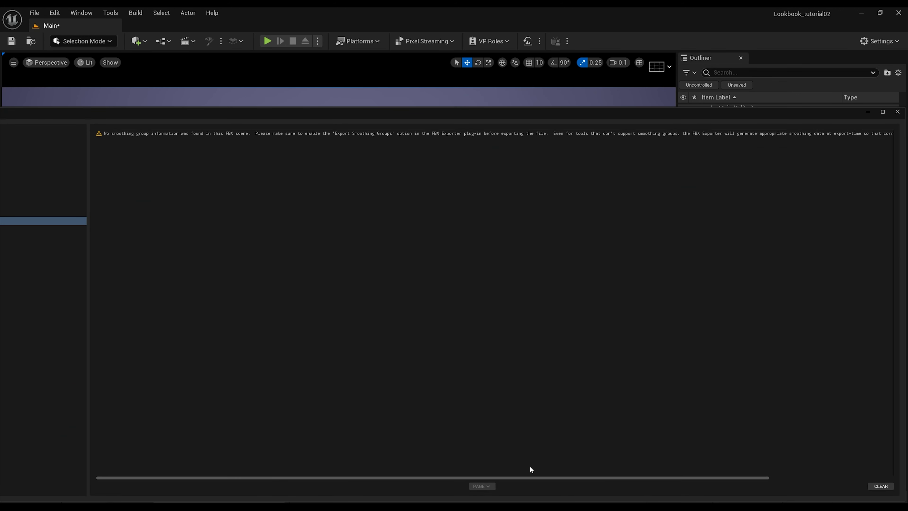
{"action": "left_click", "coordinate": [868, 112]}
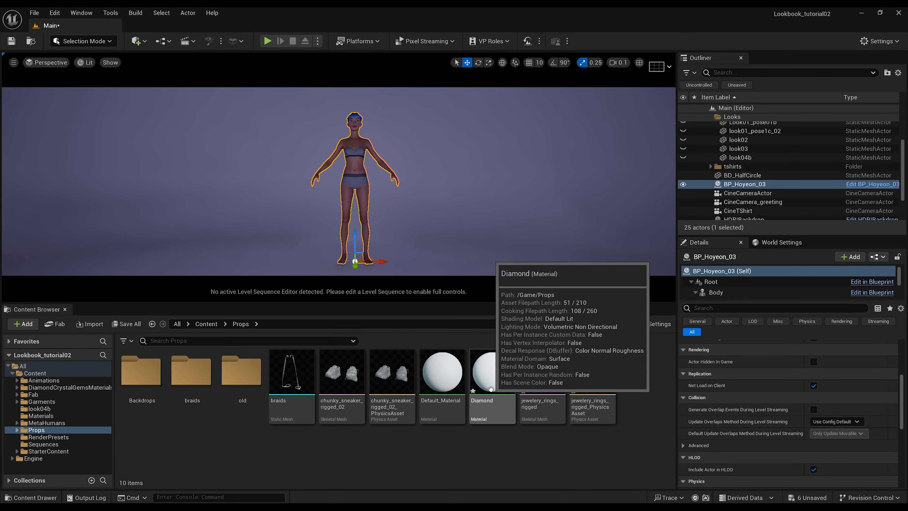
{"action": "double_click", "coordinate": [548, 383]}
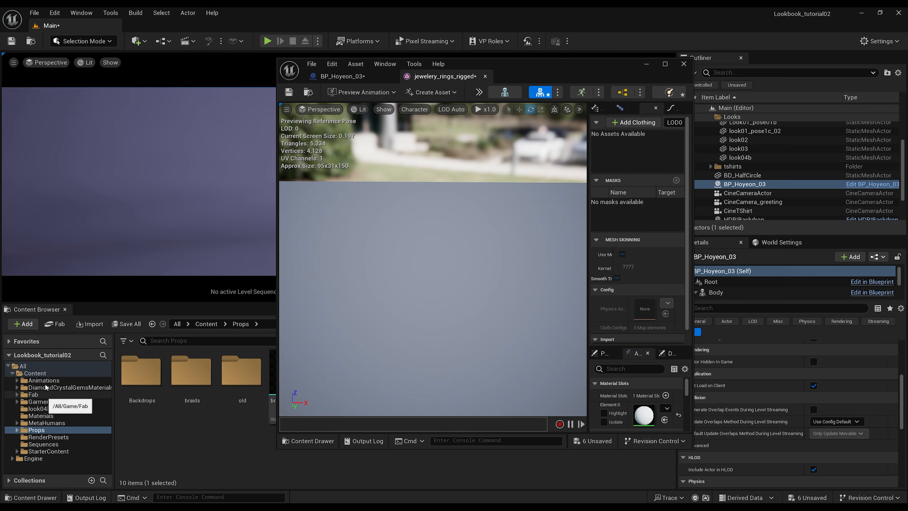
{"action": "left_click", "coordinate": [647, 65]}
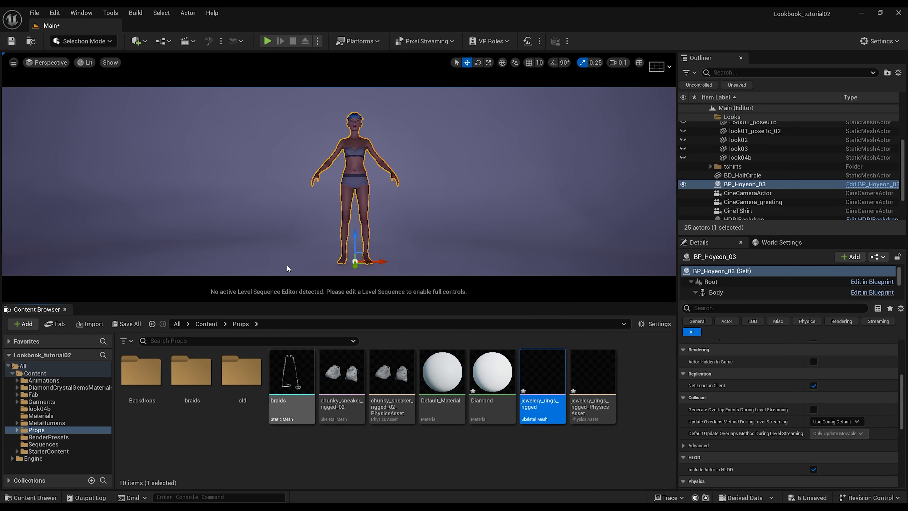
{"action": "right_click_drag", "start_coordinate": [347, 201], "coordinate": [347, 200]}
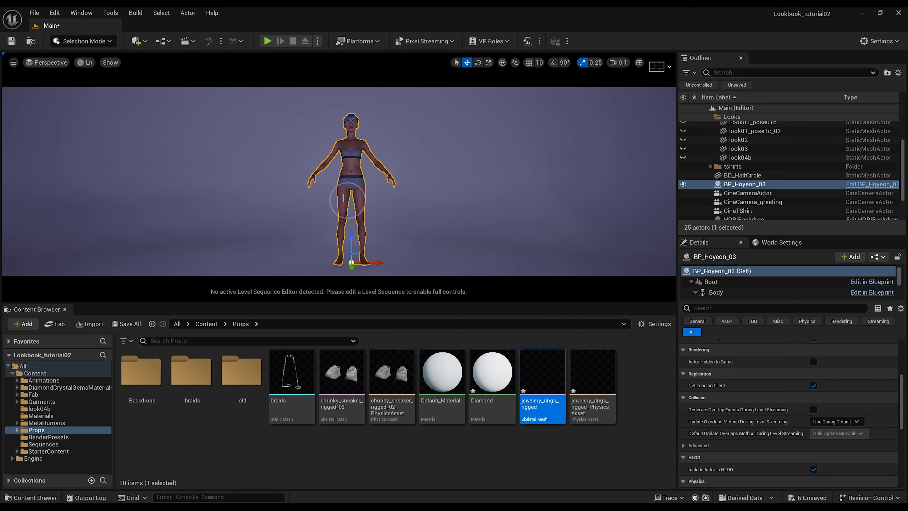
{"action": "scroll", "coordinate": [351, 190], "scroll_direction": "up", "scroll_amount": 4}
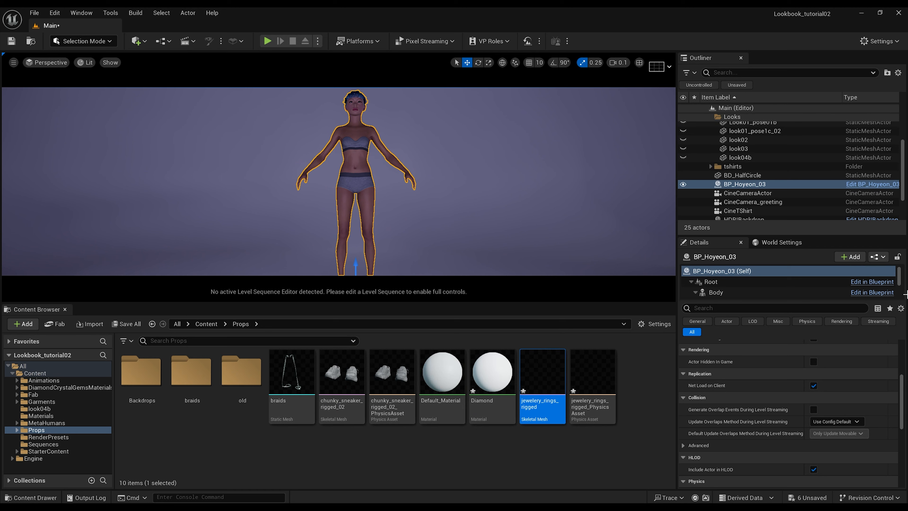
Assign MI_CrystalTranslucent_Inst from the DiamondCrystalGemsMaterials assets to Element 0 of the jewelery_rings_rigged skeletal mesh and save the mesh
{"action": "double_click", "coordinate": [542, 375]}
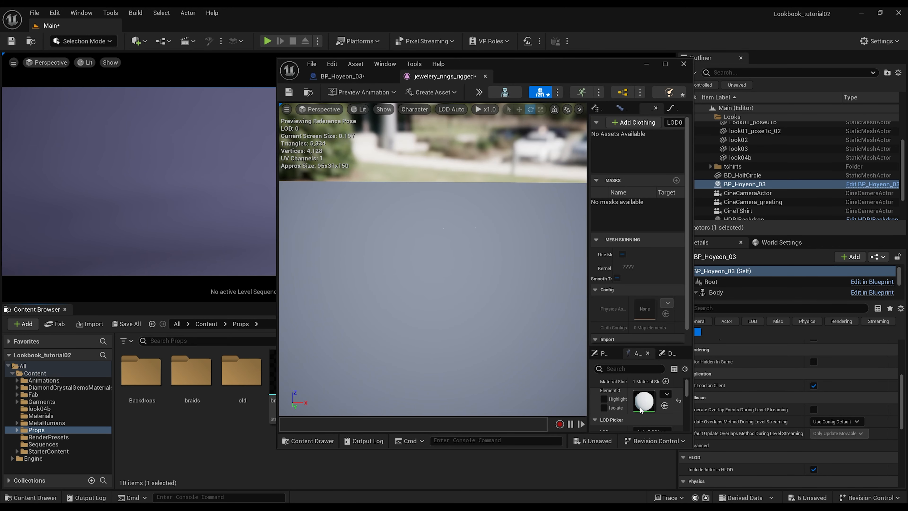
{"action": "double_click", "coordinate": [61, 391]}
{"action": "double_click", "coordinate": [142, 376]}
{"action": "double_click", "coordinate": [142, 376]}
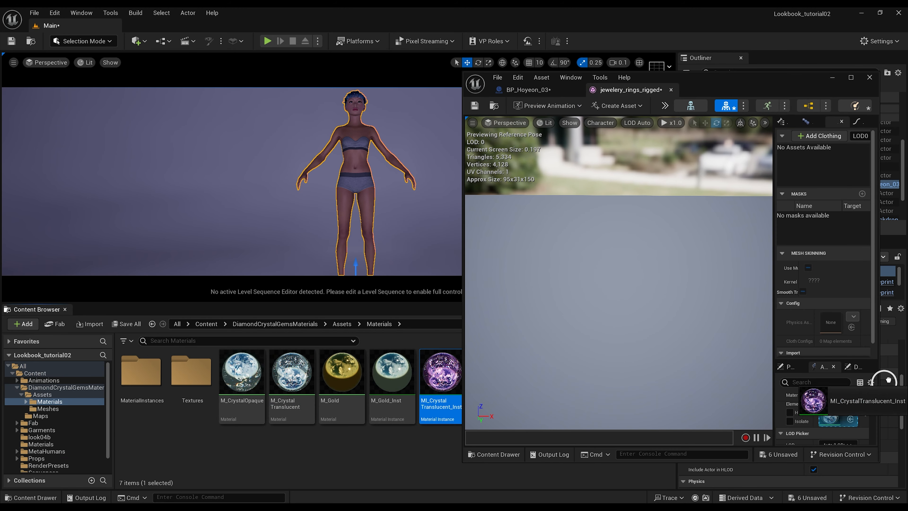
{"action": "left_click_drag", "start_coordinate": [812, 399], "coordinate": [834, 414]}
{"action": "left_click_drag", "start_coordinate": [744, 95], "coordinate": [583, 122]}
{"action": "left_click", "coordinate": [314, 133]}
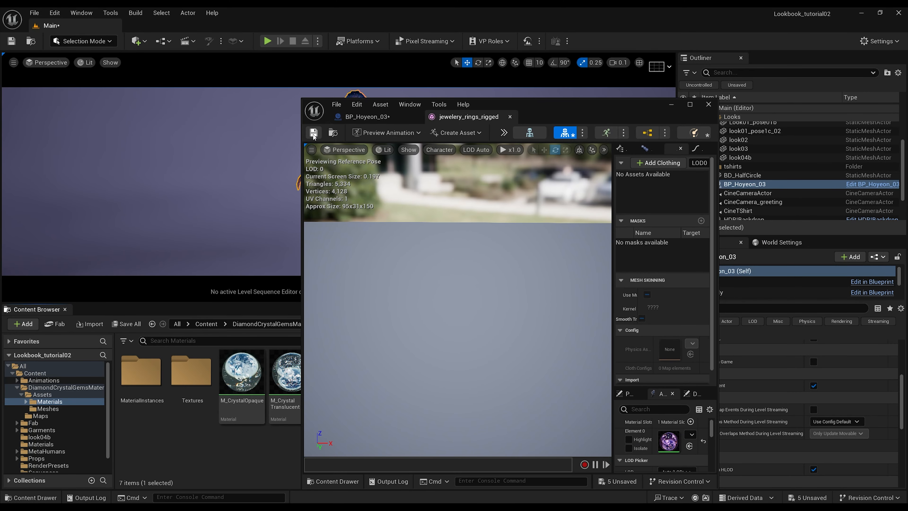
{"action": "left_click", "coordinate": [672, 107]}
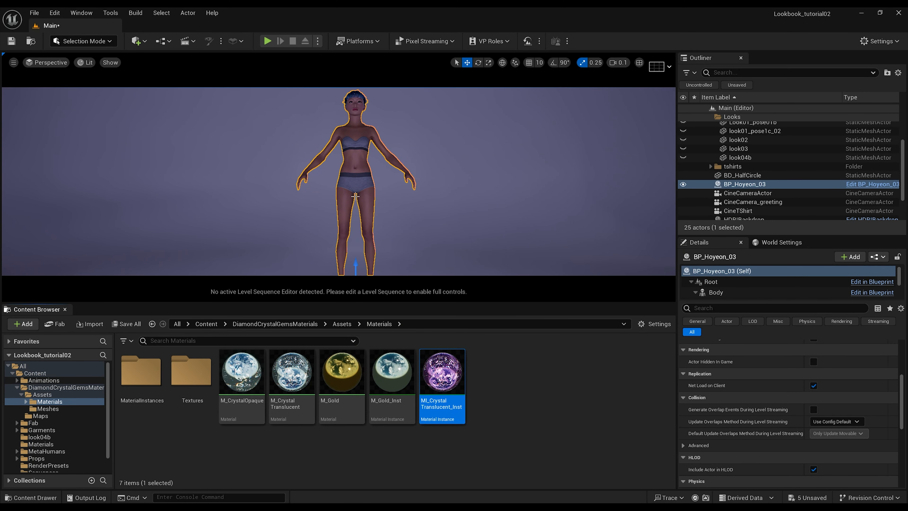
Open the BP_Hoyeon_03 blueprint and assign jewelery_rings_rigged from the Props folder as the Torso component's skeletal mesh
{"action": "left_click", "coordinate": [861, 285]}
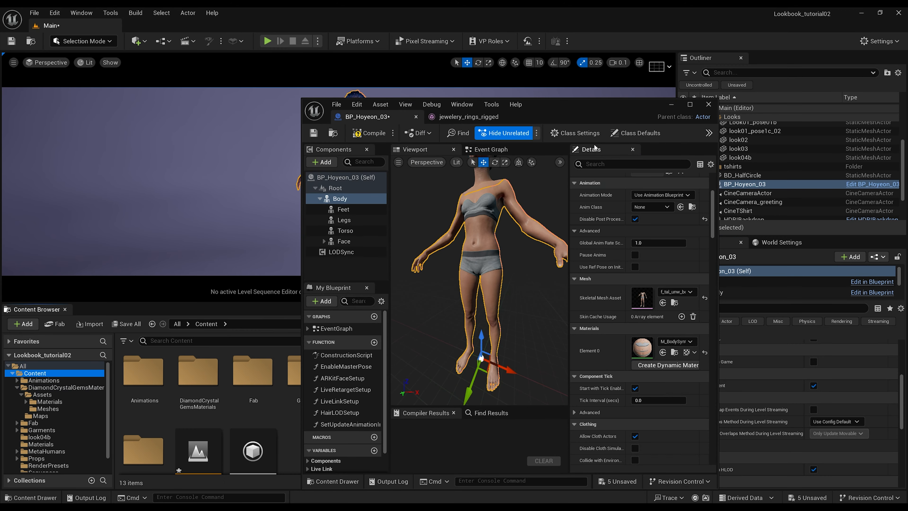
{"action": "left_click_drag", "start_coordinate": [574, 110], "coordinate": [278, 201]}
{"action": "double_click", "coordinate": [529, 368]}
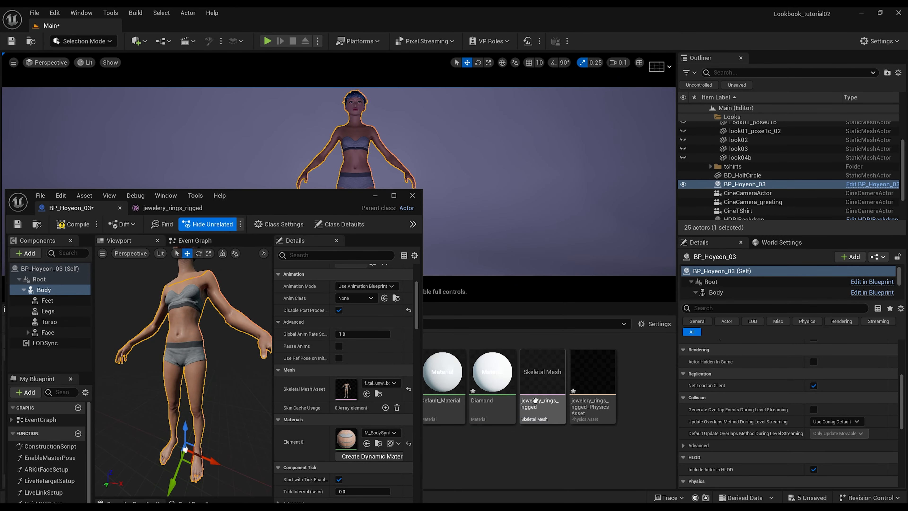
{"action": "left_click", "coordinate": [535, 401]}
{"action": "left_click_drag", "start_coordinate": [298, 208], "coordinate": [304, 164]}
{"action": "left_click", "coordinate": [55, 279]}
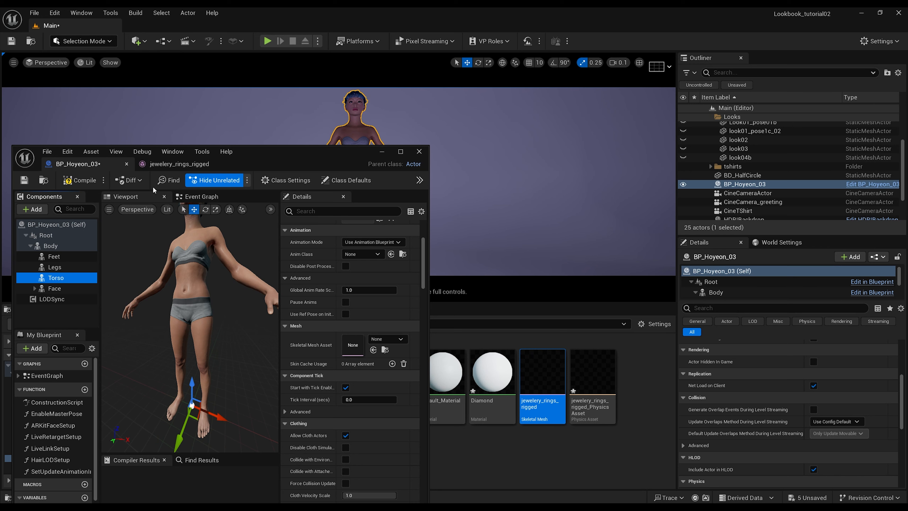
{"action": "left_click", "coordinate": [137, 198]}
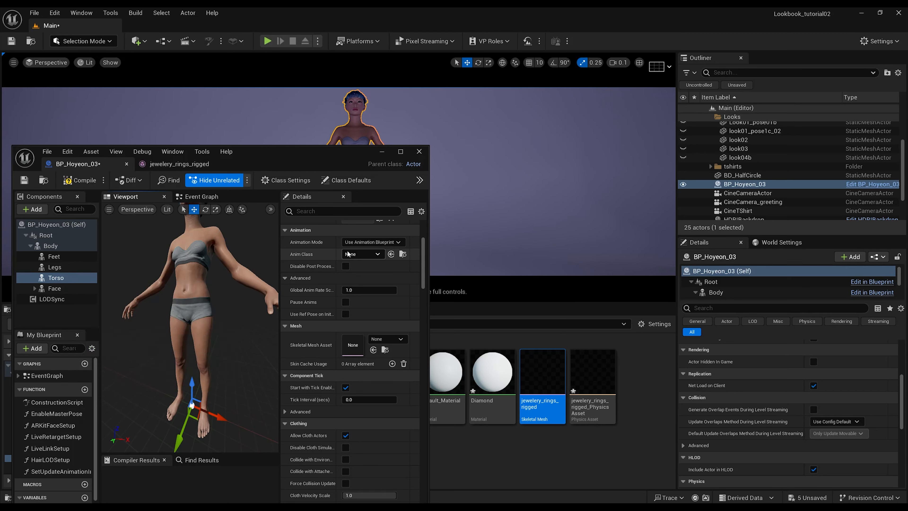
{"action": "left_click_drag", "start_coordinate": [521, 385], "coordinate": [353, 345]}
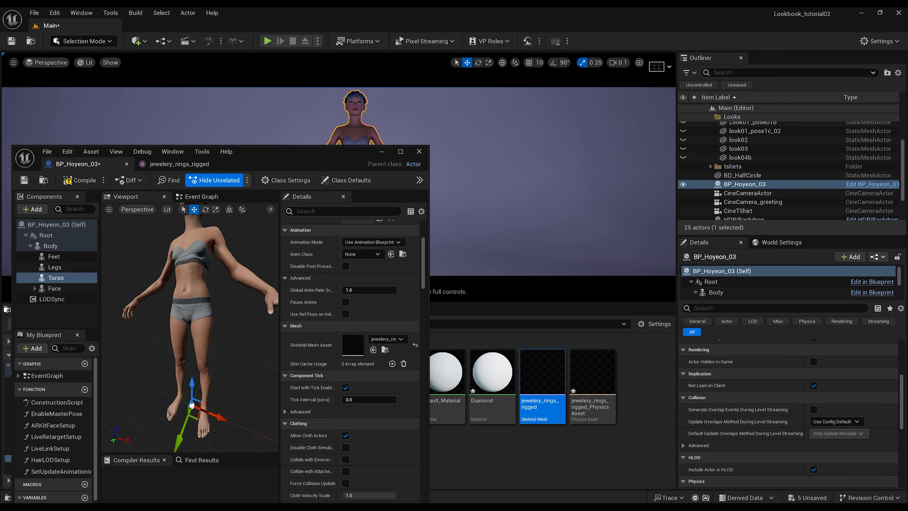
Examine how the rings sit on the character's fingers in the blueprint viewport, and minimize the blueprint window
{"action": "right_click_drag", "start_coordinate": [164, 322], "coordinate": [228, 329]}
{"action": "mouse_move", "coordinate": [228, 329]}
{"action": "right_mouse_down"}
{"action": "mouse_move", "coordinate": [217, 327]}
{"action": "mouse_move", "coordinate": [209, 353]}
{"action": "mouse_move", "coordinate": [217, 326]}
{"action": "right_mouse_up"}
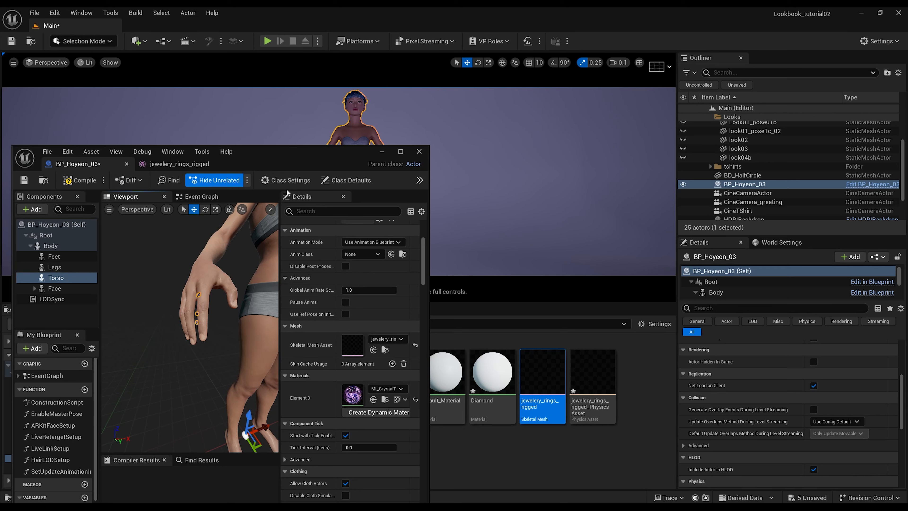
{"action": "left_click", "coordinate": [380, 153]}
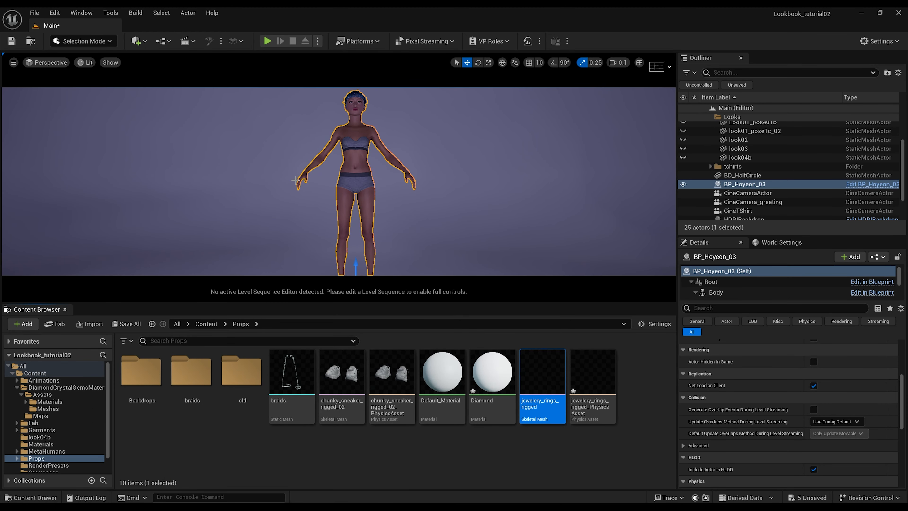
In Animation mode, create a level sequence named jewelery in the Sequences folder and add BP_Hoyeon_03 to it
{"action": "left_click", "coordinate": [83, 41]}
{"action": "left_click", "coordinate": [100, 108]}
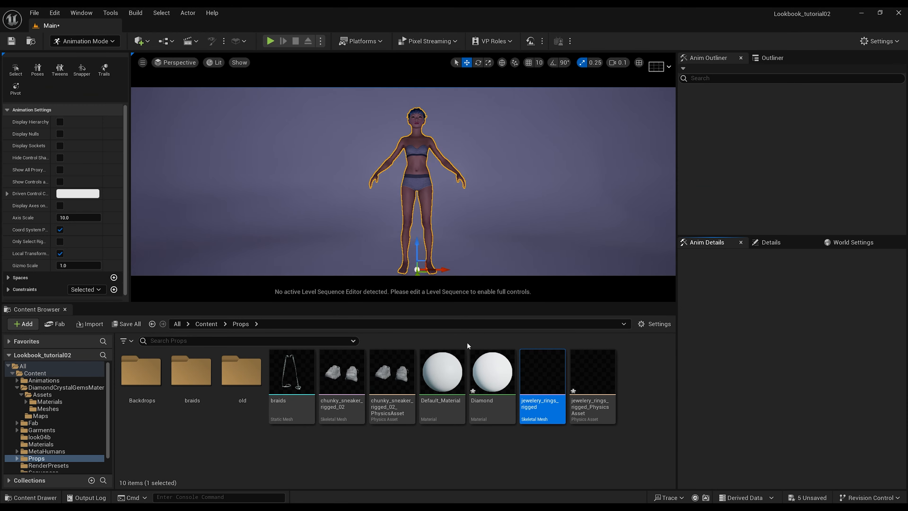
{"action": "left_click", "coordinate": [190, 40]}
{"action": "left_click", "coordinate": [221, 66]}
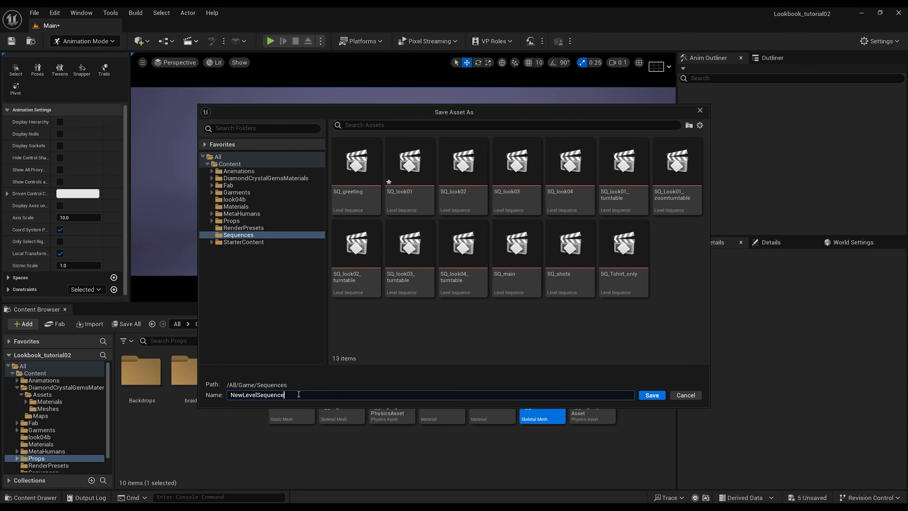
{"action": "type", "text": "jewelery"}
{"action": "key", "text": "Return"}
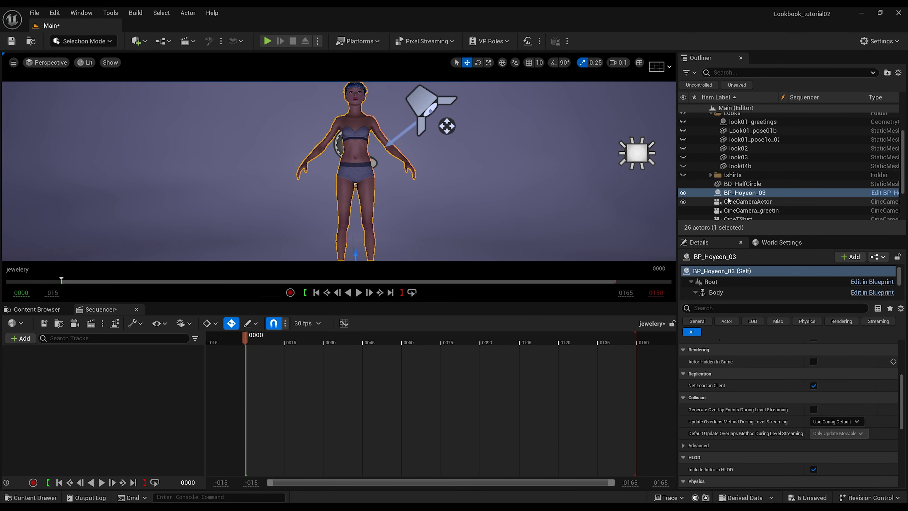
{"action": "left_click_drag", "start_coordinate": [745, 193], "coordinate": [108, 385]}
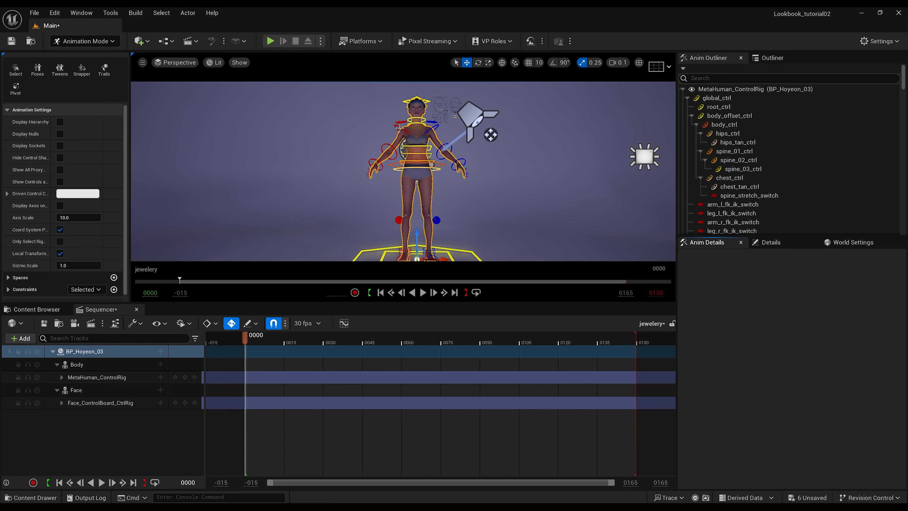
Rotate the right hand control hand_r_fk_ctrl to about 13°, -13° and -21°
{"action": "left_click", "coordinate": [398, 128]}
{"action": "key", "text": "f"}
{"action": "scroll", "coordinate": [336, 197], "scroll_direction": "up", "scroll_amount": 2}
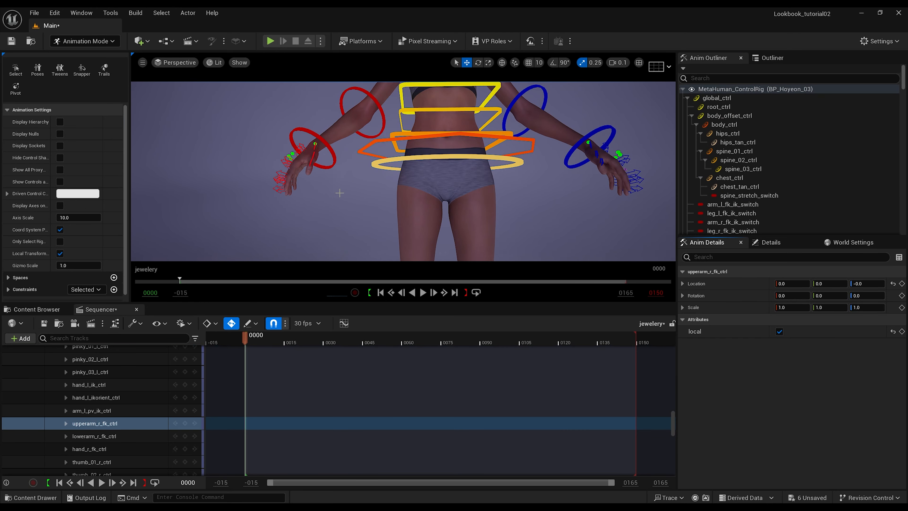
{"action": "scroll", "coordinate": [333, 201], "scroll_direction": "up", "scroll_amount": 4}
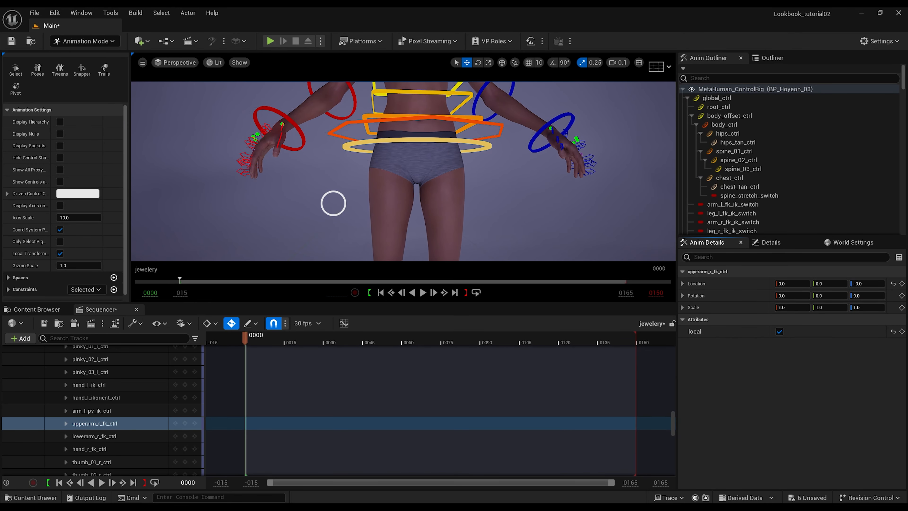
{"action": "left_click", "coordinate": [297, 131]}
{"action": "key", "text": "e"}
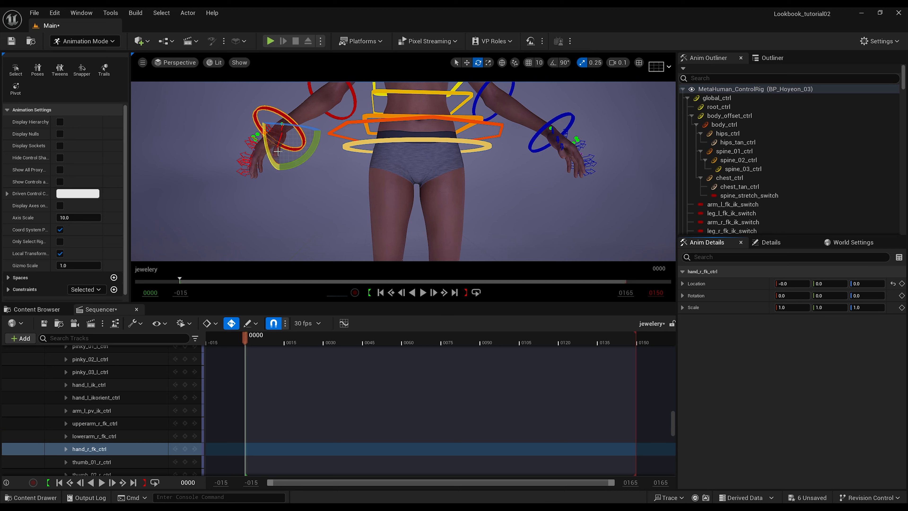
{"action": "mouse_move", "coordinate": [304, 161]}
{"action": "left_mouse_down"}
{"action": "mouse_move", "coordinate": [316, 179]}
{"action": "mouse_move", "coordinate": [272, 165]}
{"action": "mouse_move", "coordinate": [276, 148]}
{"action": "mouse_move", "coordinate": [306, 193]}
{"action": "mouse_move", "coordinate": [267, 134]}
{"action": "mouse_move", "coordinate": [304, 178]}
{"action": "left_mouse_up"}
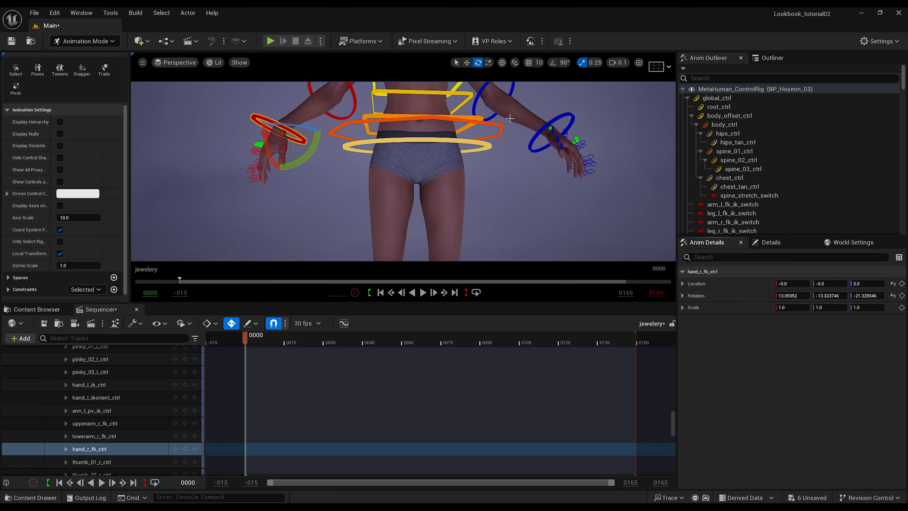
Rotate the left hand control hand_l_fk_ctrl to about 66°, -29° and 10°
{"action": "left_click", "coordinate": [547, 124]}
{"action": "left_click_drag", "start_coordinate": [576, 150], "coordinate": [565, 171]}
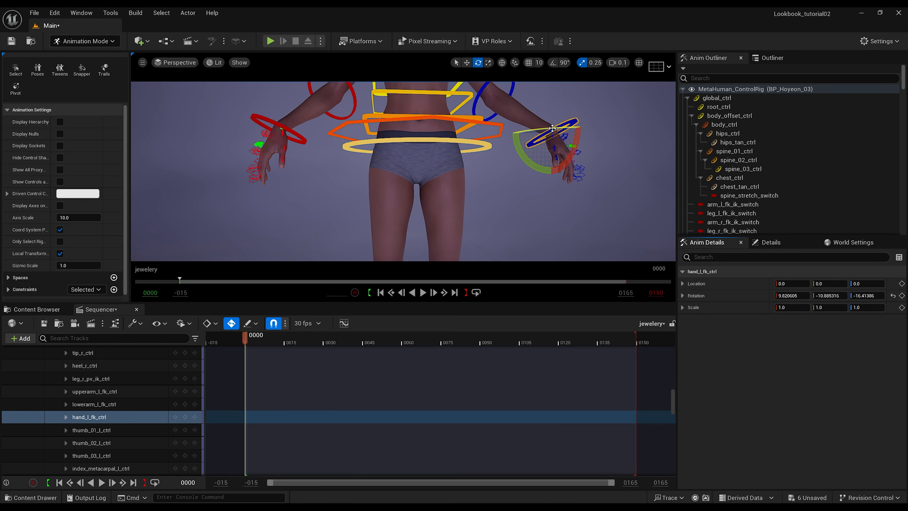
{"action": "left_click_drag", "start_coordinate": [552, 129], "coordinate": [599, 155]}
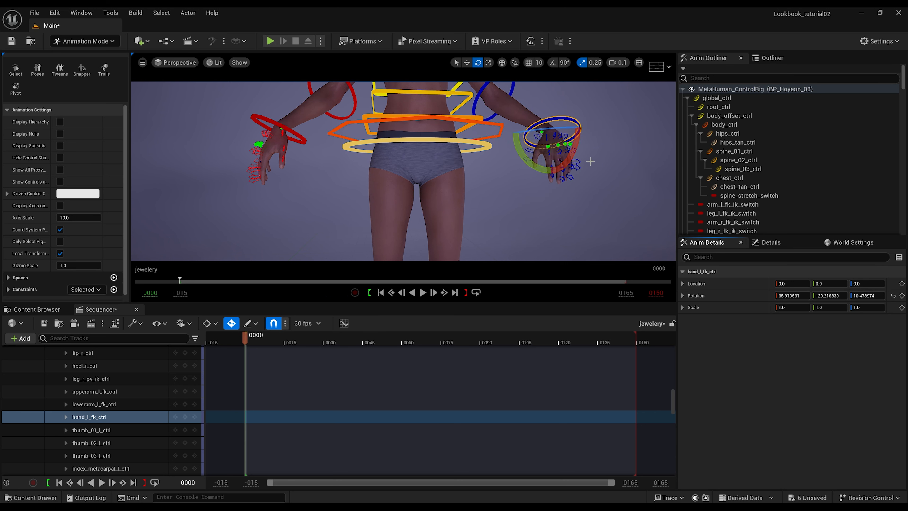
Examine up close whether the rings follow the fingers of the posed right hand in the level
{"action": "right_click_drag", "start_coordinate": [591, 167], "coordinate": [526, 151]}
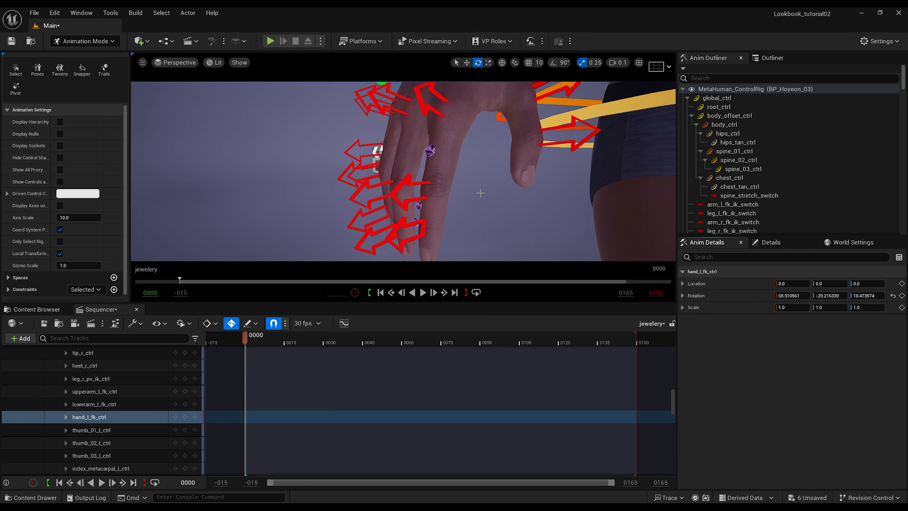
{"action": "key", "text": "f"}
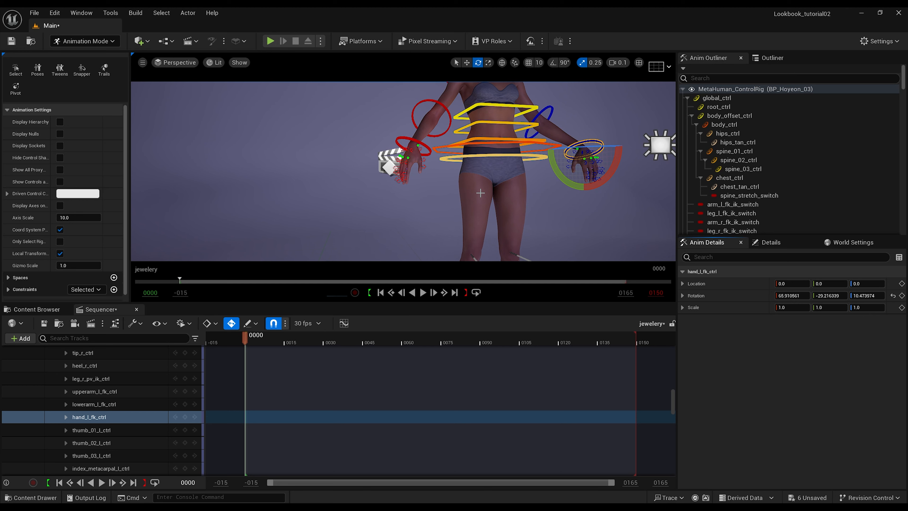
{"action": "scroll", "coordinate": [483, 220], "scroll_direction": "down", "scroll_amount": 3}
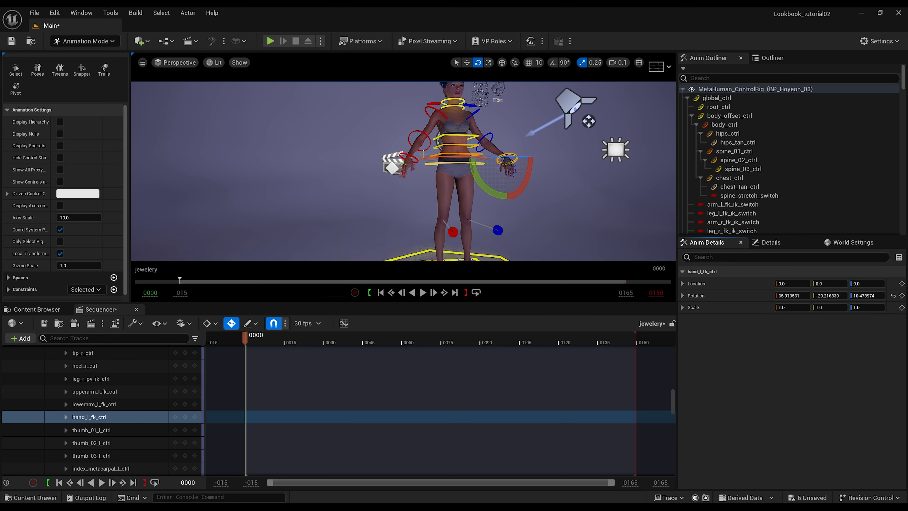
{"action": "key", "text": "f"}
{"action": "left_click", "coordinate": [432, 150]}
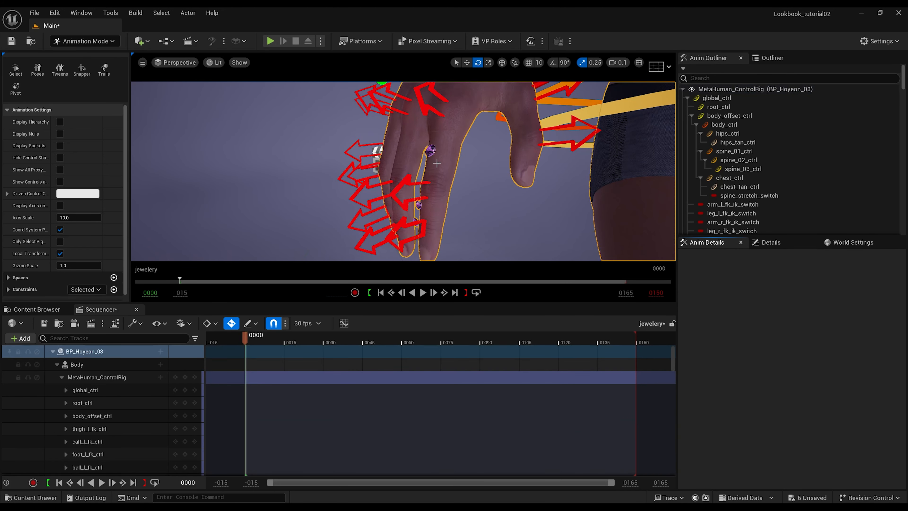
{"action": "key", "text": "f"}
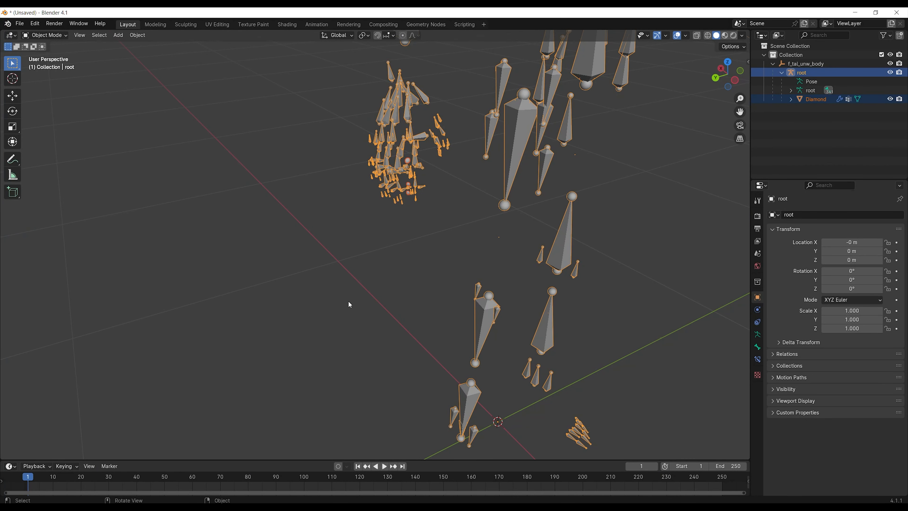
In Blender, start saving the scene and go to the 04_geometry folder of the Tutorial_metahuman_rigging project
{"action": "middle_click_drag", "start_coordinate": [348, 304], "coordinate": [278, 218]}
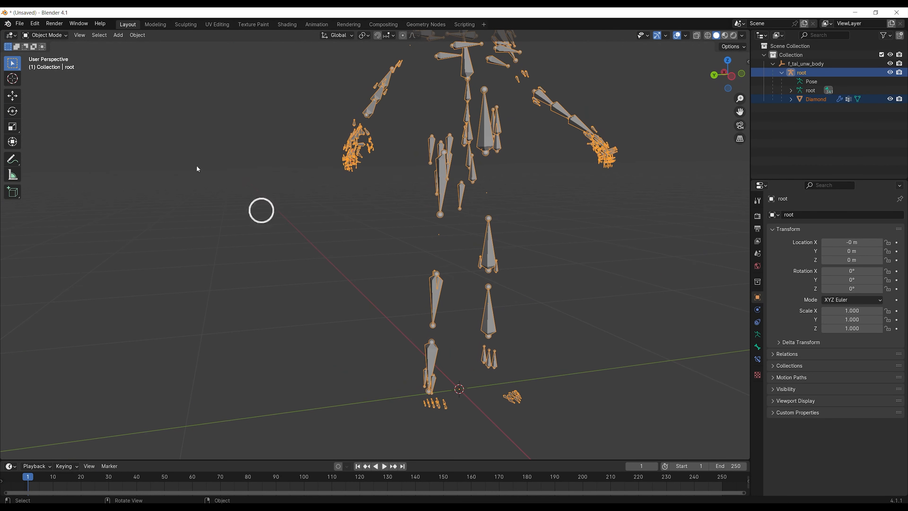
{"action": "left_click", "coordinate": [20, 26]}
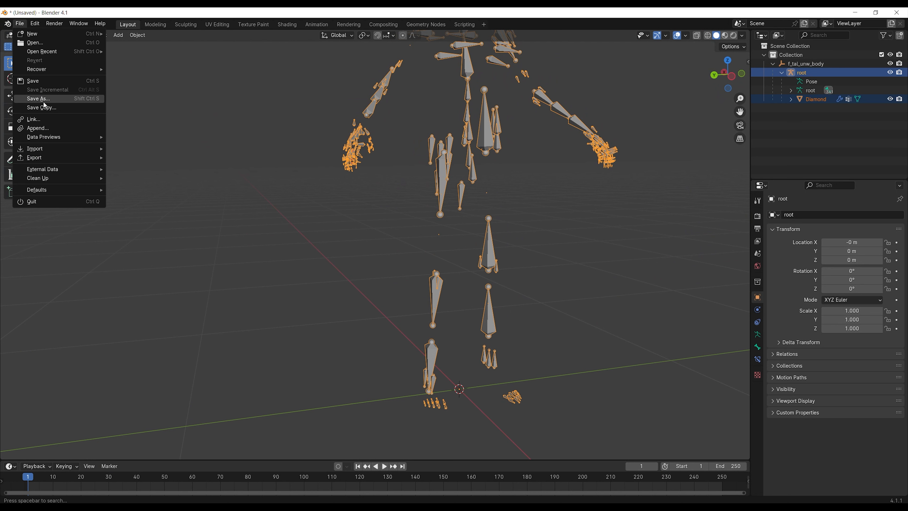
{"action": "left_click", "coordinate": [40, 83]}
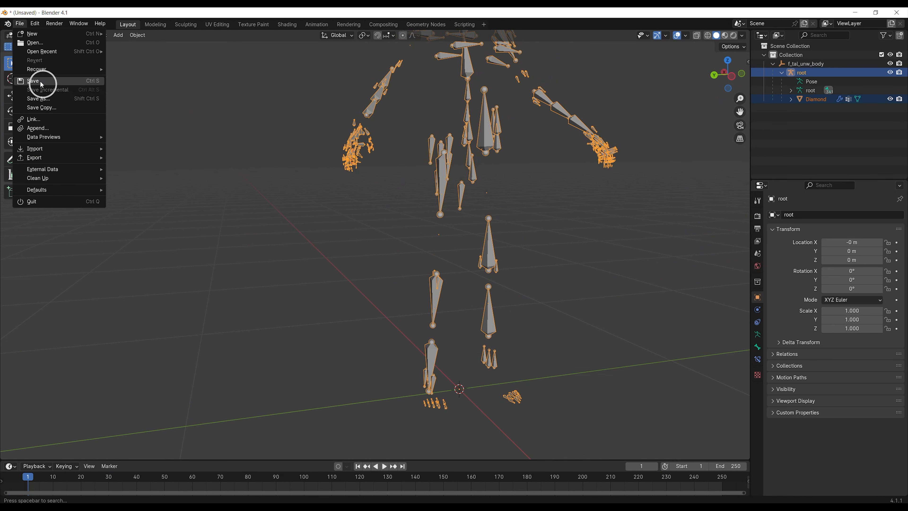
{"action": "left_click", "coordinate": [522, 145]}
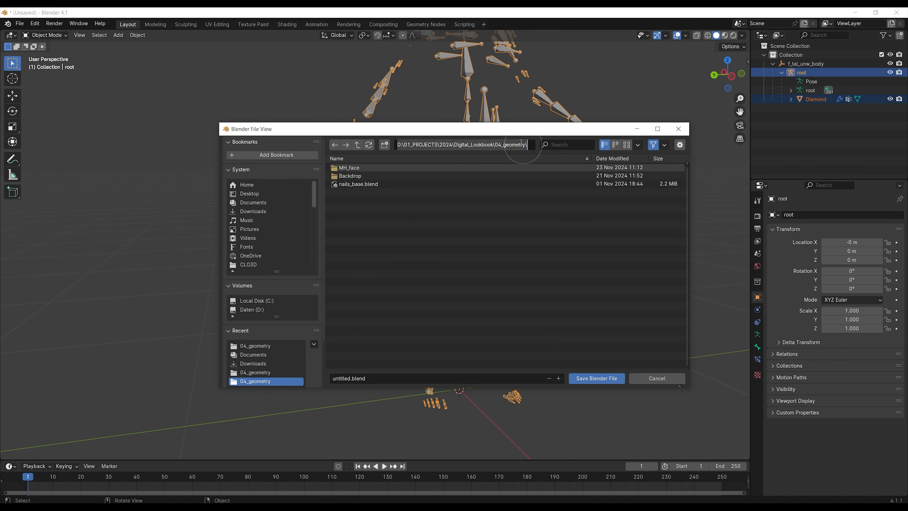
{"action": "key", "text": "ctrl+v"}
{"action": "key", "text": "Return"}
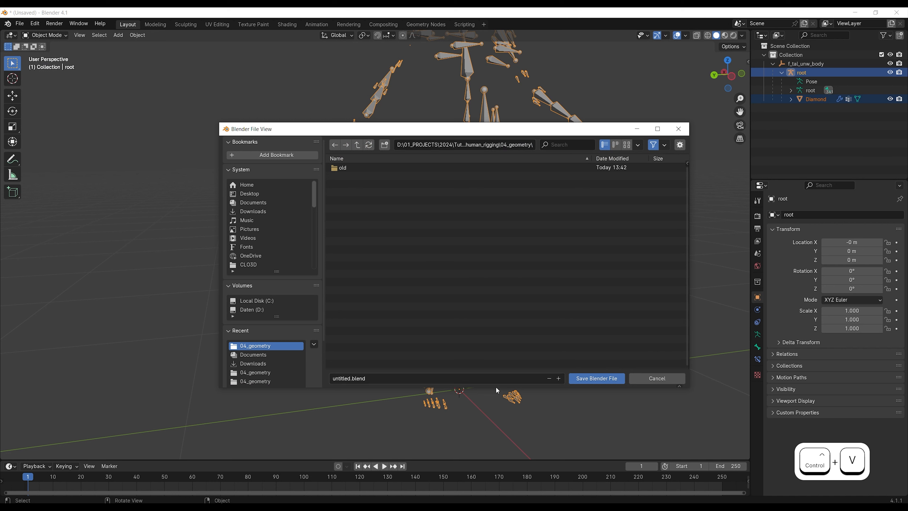
Name the file diamond.blend and save it in the current folder
{"action": "left_click", "coordinate": [388, 379]}
{"action": "double_click", "coordinate": [389, 380]}
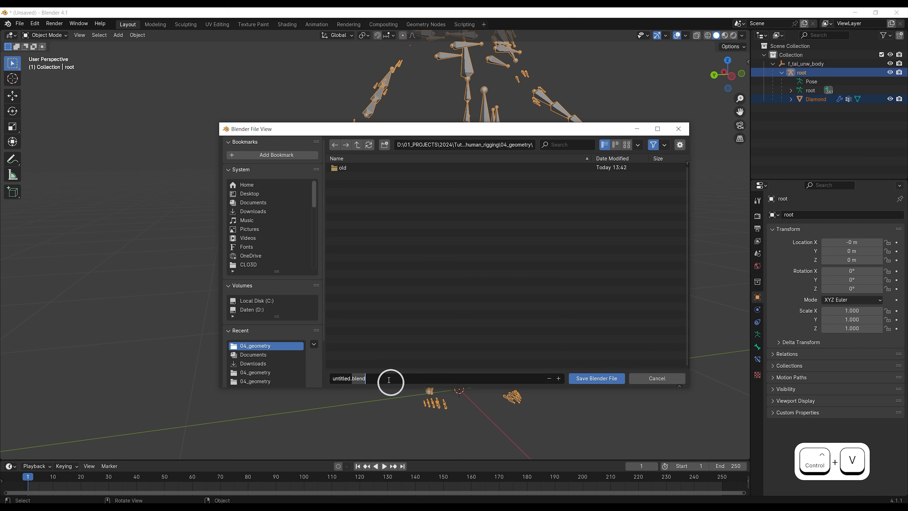
{"action": "key", "text": "BackSpace"}
{"action": "key", "text": "BackSpace"}
{"action": "key", "text": "BackSpace"}
{"action": "key", "text": "BackSpace"}
{"action": "key", "text": "BackSpace"}
{"action": "key", "text": "BackSpace"}
{"action": "key", "text": "BackSpace"}
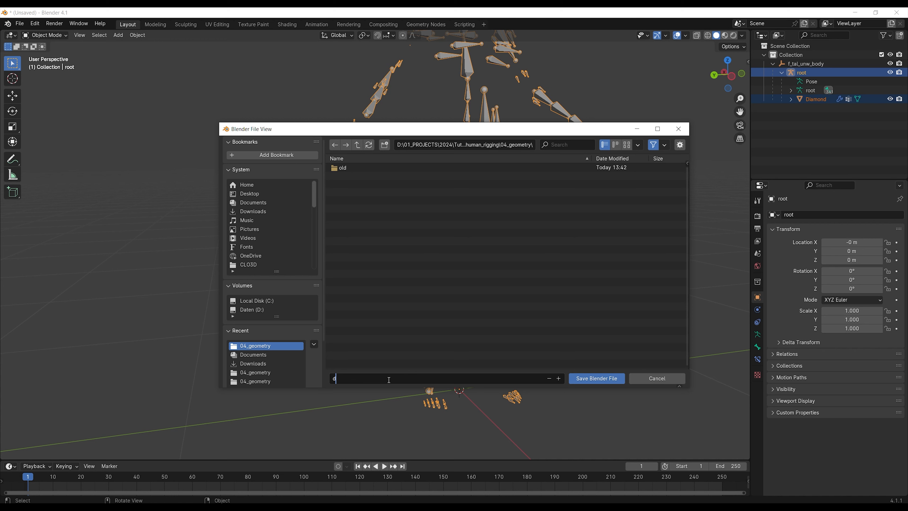
{"action": "type", "text": "diamond.blend"}
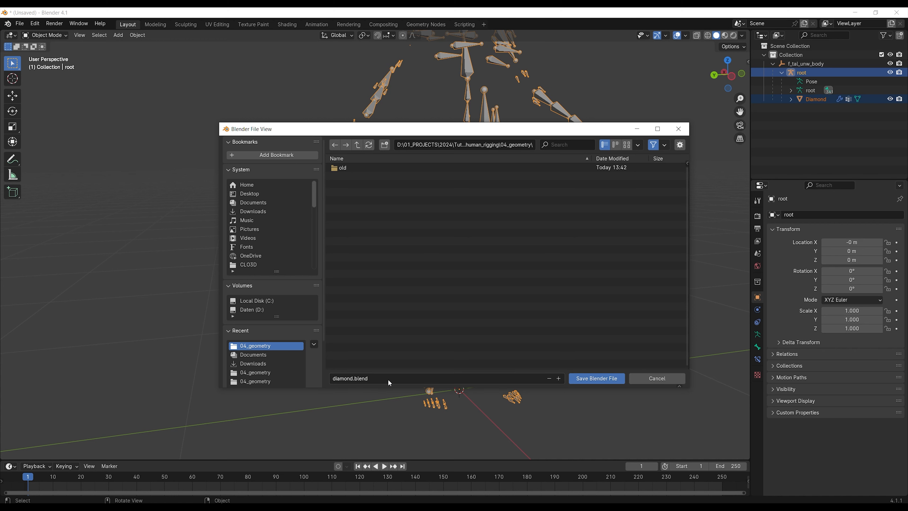
{"action": "key", "text": "Return"}
Create a new General file and delete the default camera, cube and light
{"action": "scroll", "coordinate": [477, 238], "scroll_direction": "down", "scroll_amount": 2}
{"action": "left_click", "coordinate": [20, 23]}
{"action": "mouse_move", "coordinate": [57, 33]}
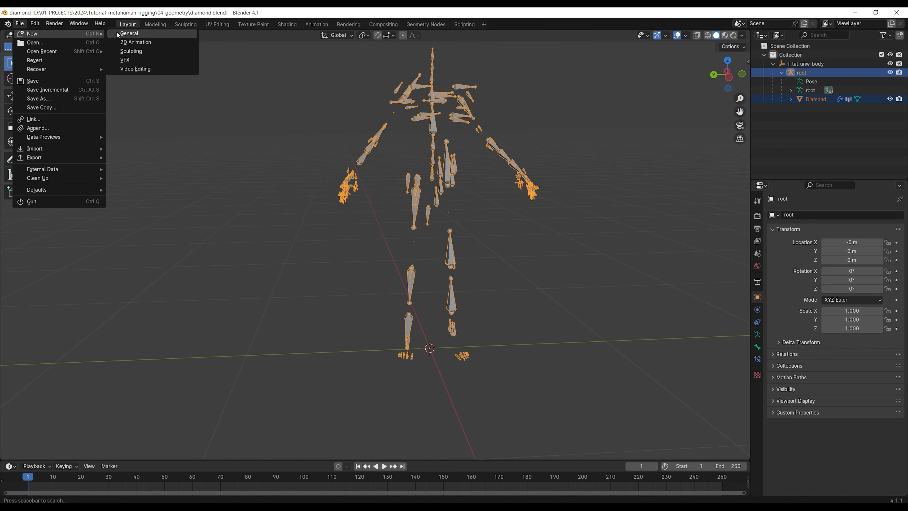
{"action": "left_click", "coordinate": [129, 34]}
{"action": "left_click", "coordinate": [795, 64]}
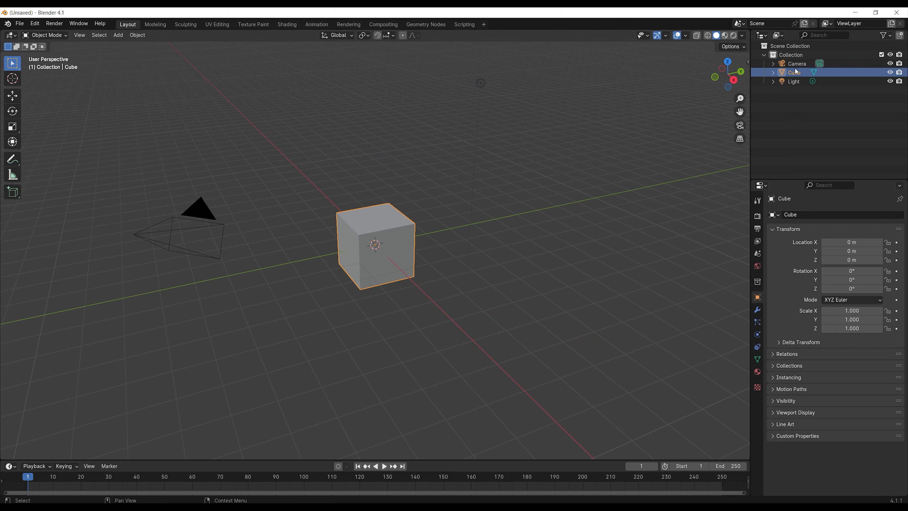
{"action": "left_click", "coordinate": [797, 83], "text": "shift"}
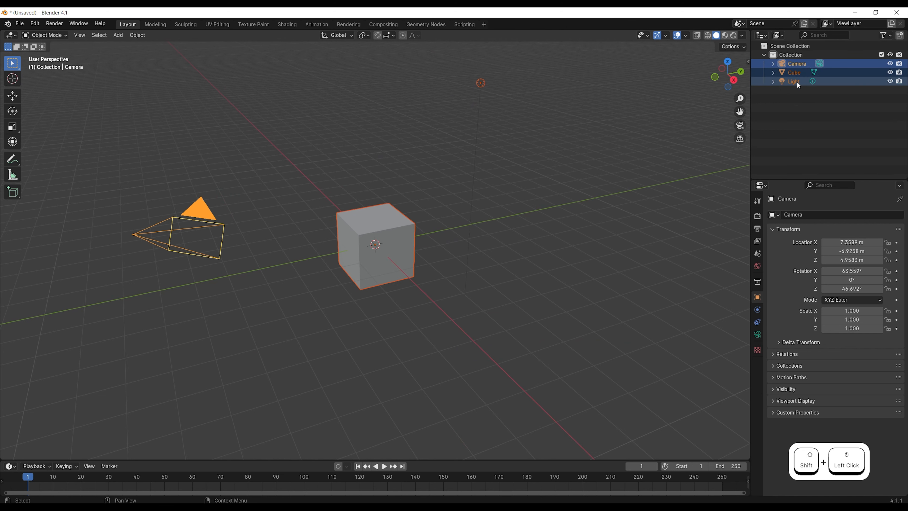
{"action": "key", "text": "Delete"}
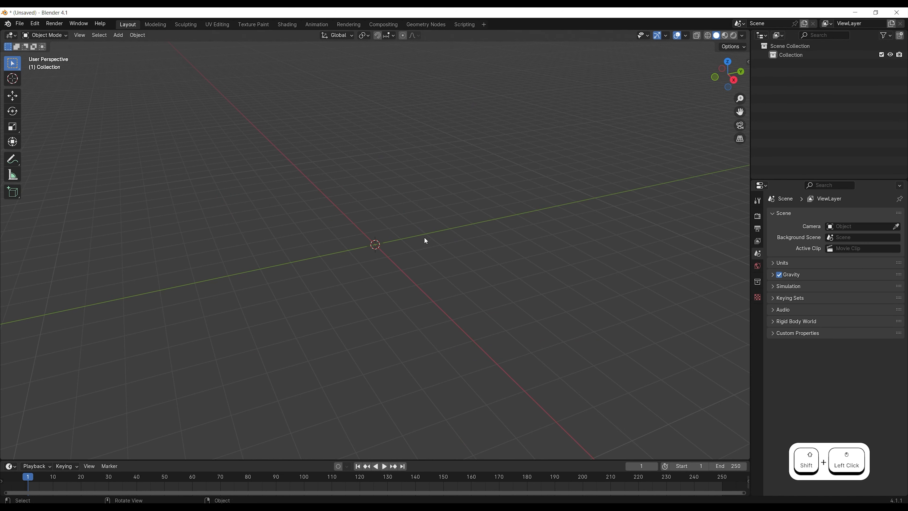
Choose f_tal_unw_body.FBX in 04_geometry for FBX import, with manual orientation enabled and set to -X Forward and Z Up
{"action": "left_click", "coordinate": [20, 24]}
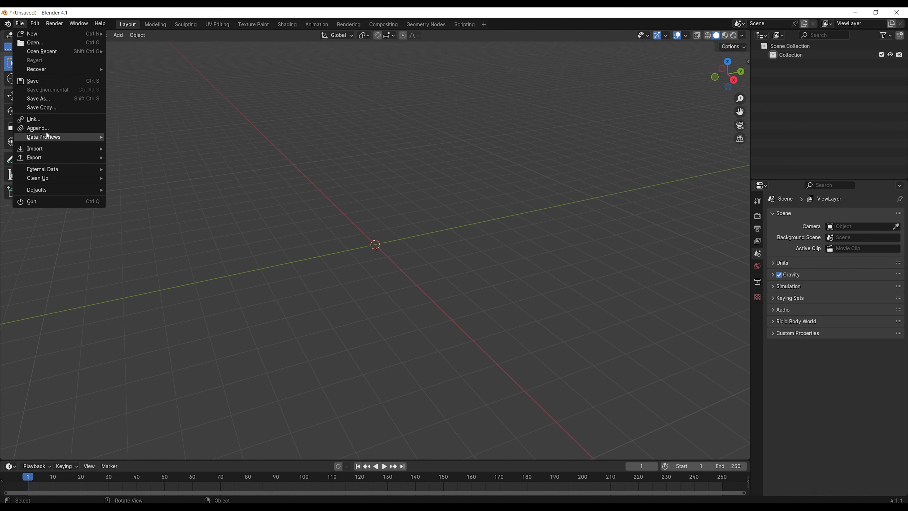
{"action": "mouse_move", "coordinate": [55, 147]}
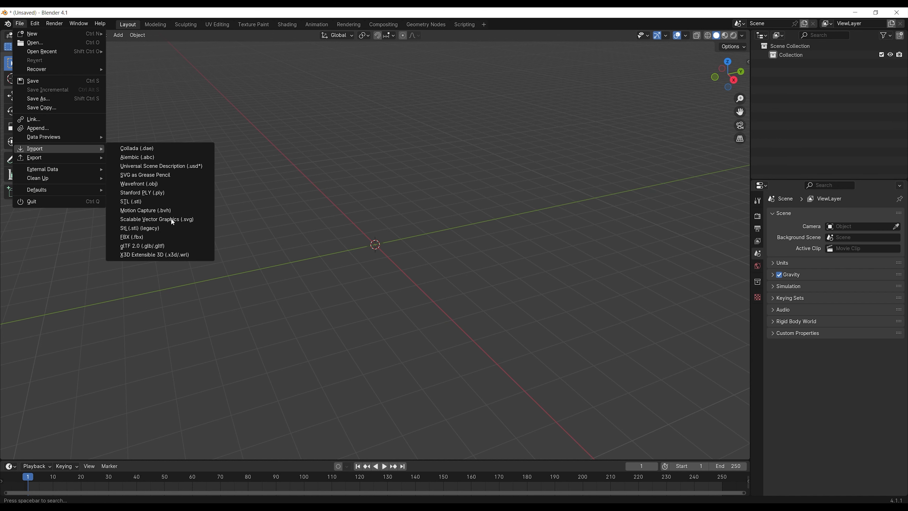
{"action": "left_click", "coordinate": [149, 237]}
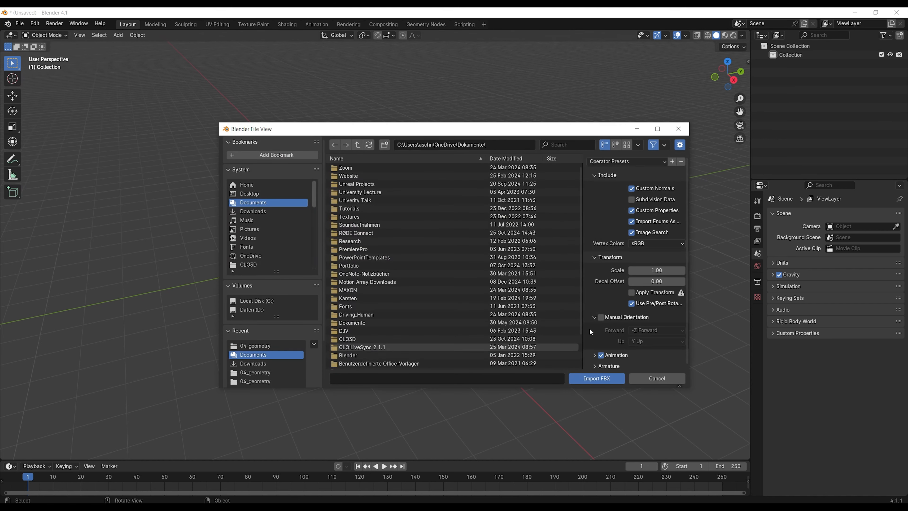
{"action": "key", "text": "ctrl+v"}
{"action": "left_click", "coordinate": [602, 318]}
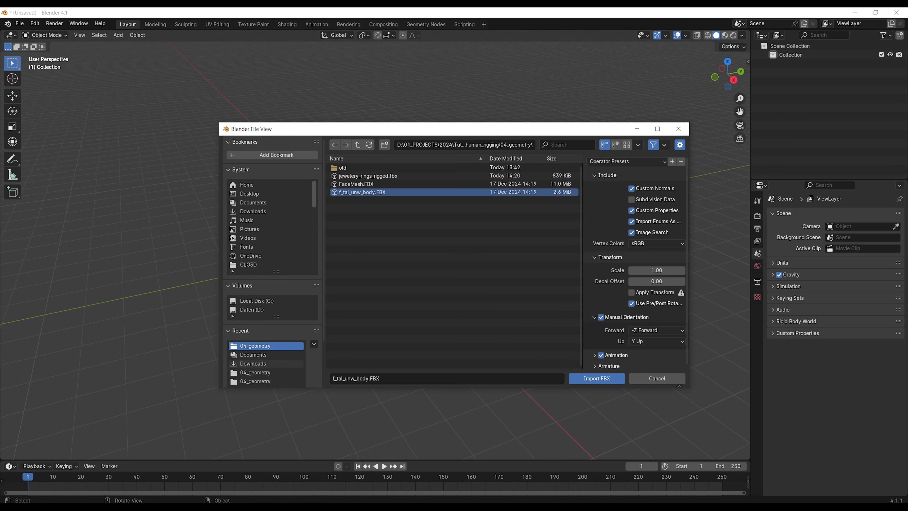
{"action": "left_click", "coordinate": [659, 331]}
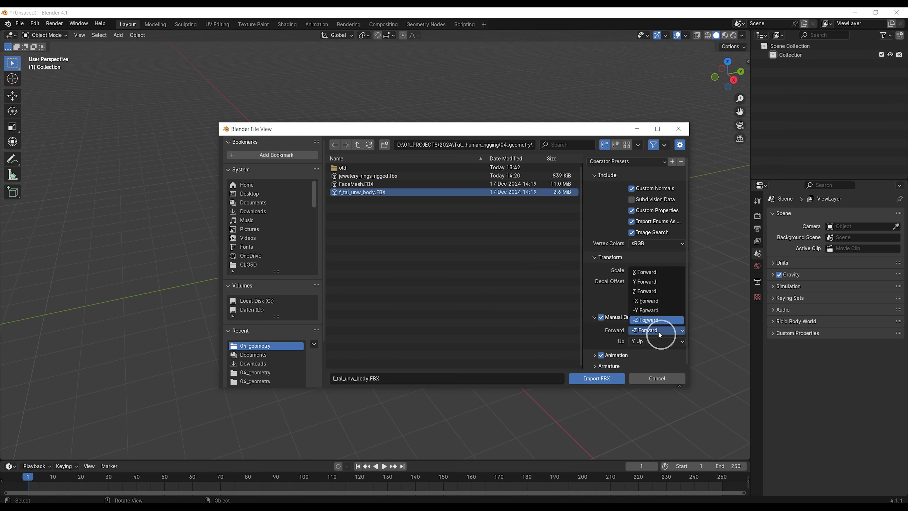
{"action": "left_click", "coordinate": [655, 301]}
{"action": "left_click", "coordinate": [661, 342]}
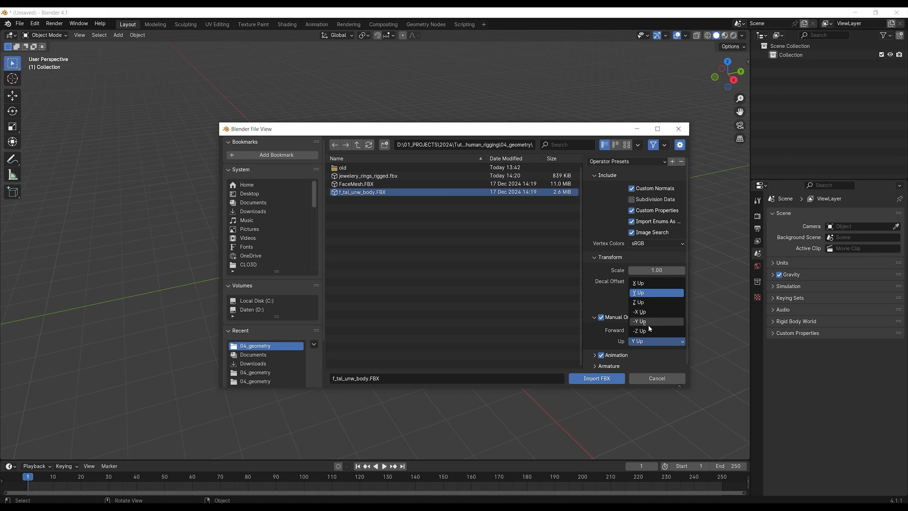
{"action": "left_click", "coordinate": [646, 302]}
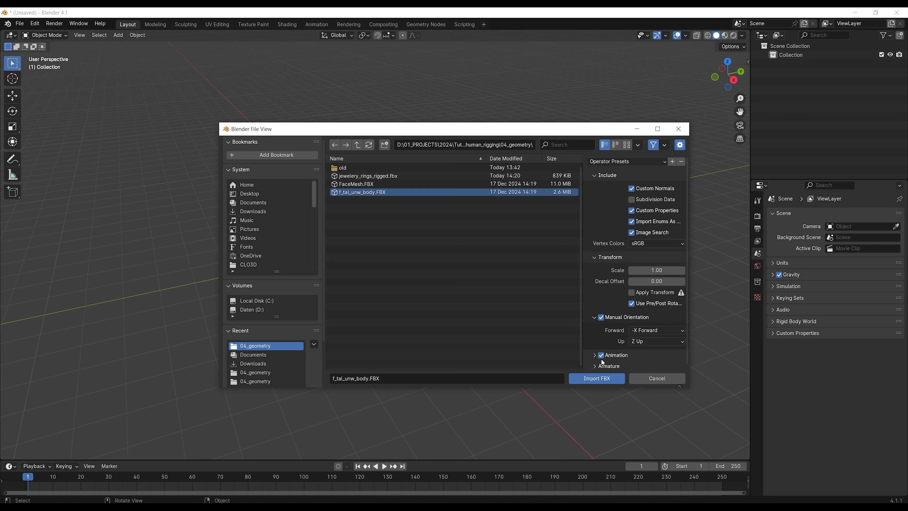
Set the armature's primary bone axis to X and secondary bone axis to Y, and import the body FBX
{"action": "left_click", "coordinate": [602, 366]}
{"action": "scroll", "coordinate": [619, 356], "scroll_direction": "down", "scroll_amount": 4}
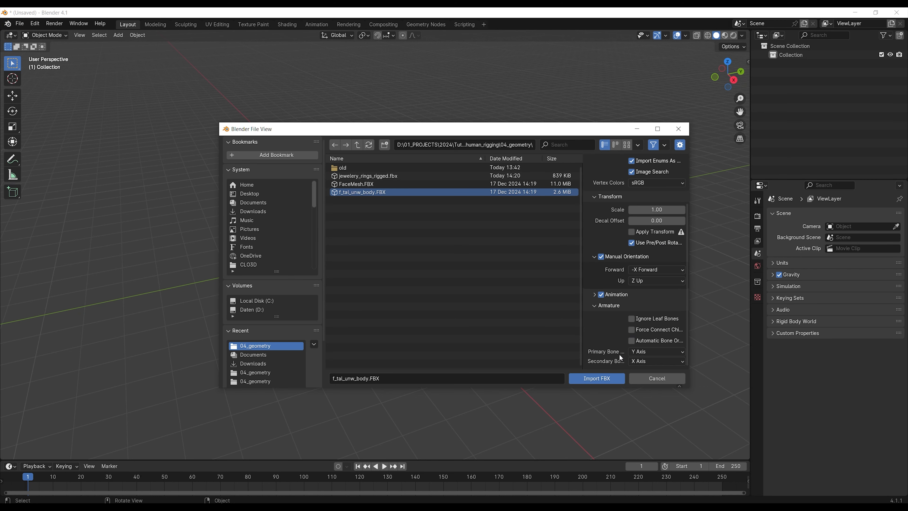
{"action": "left_click", "coordinate": [657, 352]}
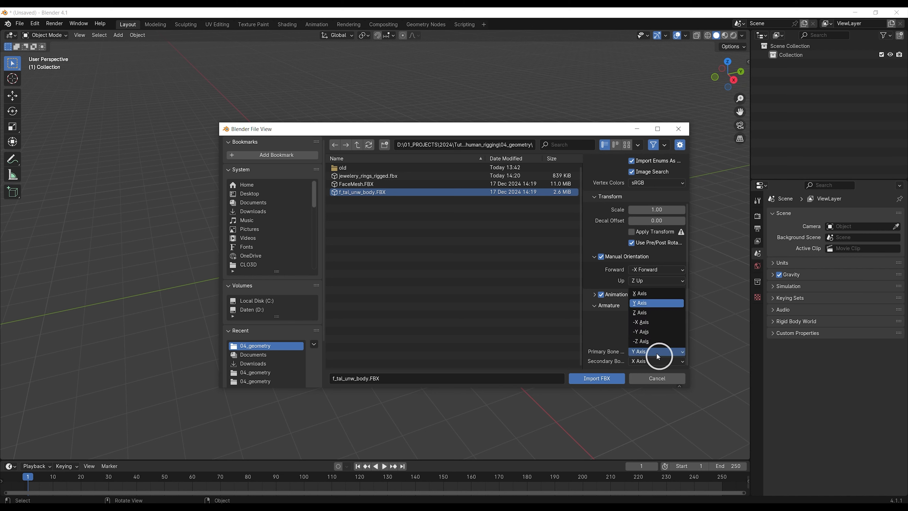
{"action": "left_click", "coordinate": [650, 298]}
{"action": "left_click", "coordinate": [654, 361]}
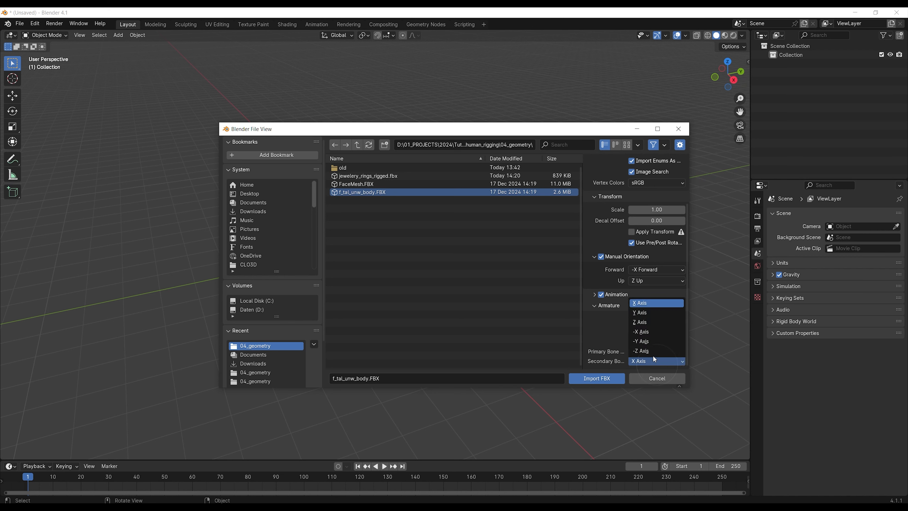
{"action": "left_click", "coordinate": [648, 313]}
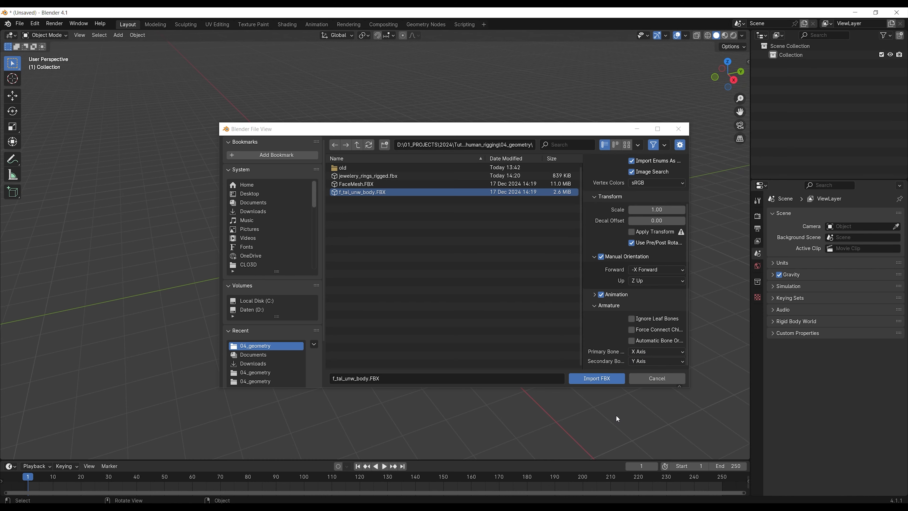
{"action": "left_click", "coordinate": [598, 378]}
Import Jewelery03.obj as a Wavefront OBJ and rotate the imported objects -90° about the Z axis
{"action": "left_click", "coordinate": [20, 23]}
{"action": "mouse_move", "coordinate": [41, 148]}
{"action": "left_click", "coordinate": [141, 220]}
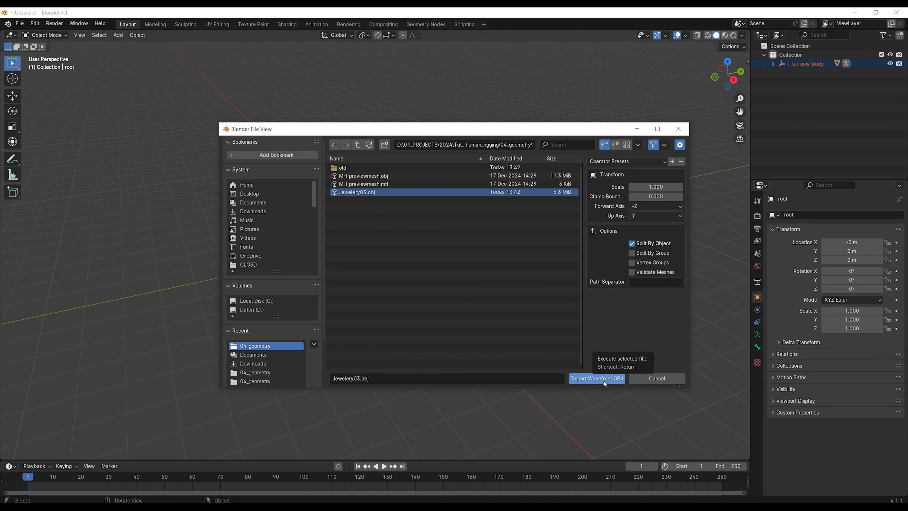
{"action": "left_click", "coordinate": [597, 378]}
{"action": "type", "text": "rz-90"}
{"action": "key", "text": "Return"}
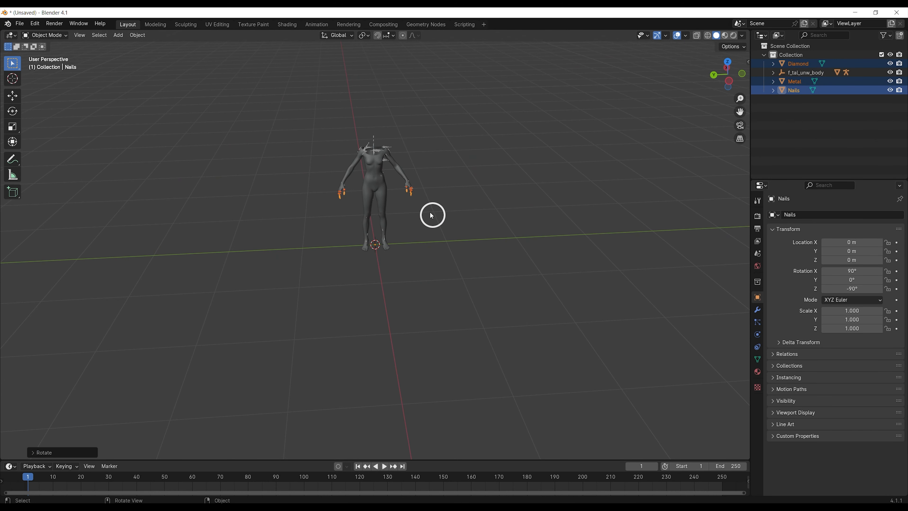
Delete the Diamond object from the imported jewelry
{"action": "scroll", "coordinate": [396, 157], "scroll_direction": "up", "scroll_amount": 4}
{"action": "middle_click_drag", "start_coordinate": [392, 126], "coordinate": [426, 136]}
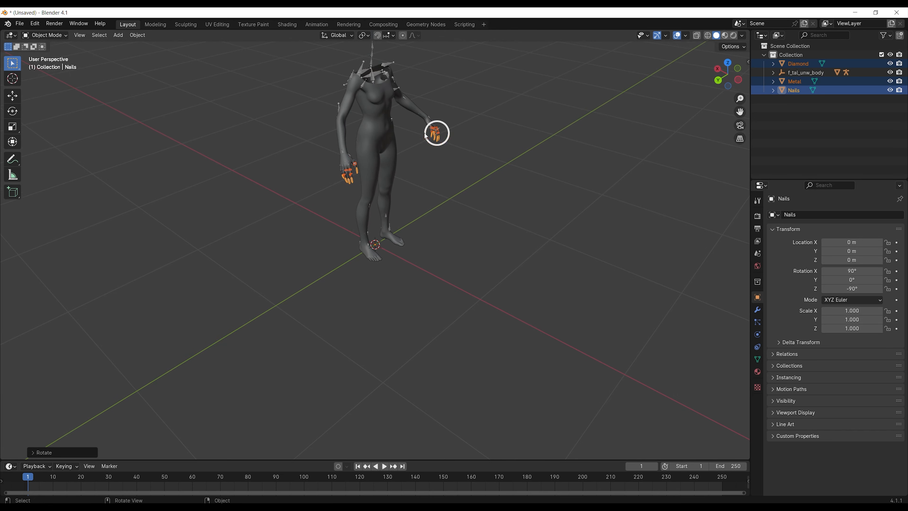
{"action": "scroll", "coordinate": [360, 157], "scroll_direction": "up", "scroll_amount": 5}
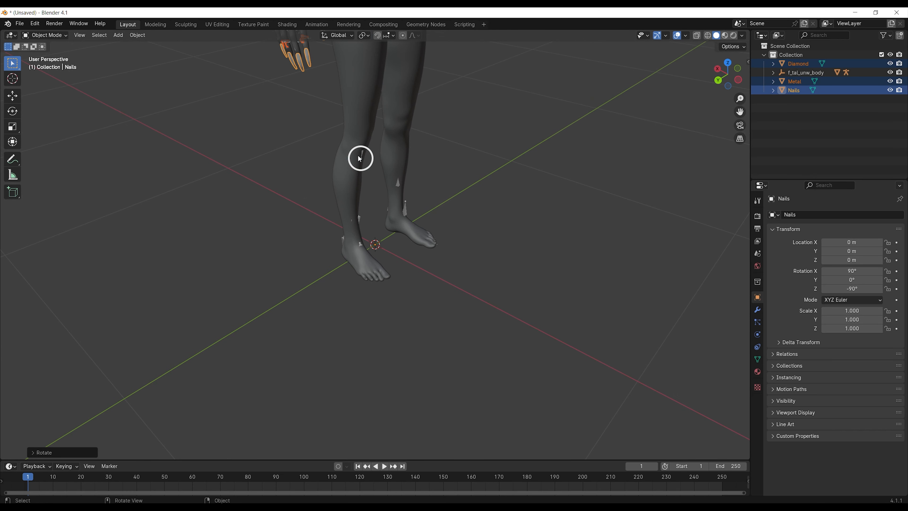
{"action": "left_click", "coordinate": [814, 64]}
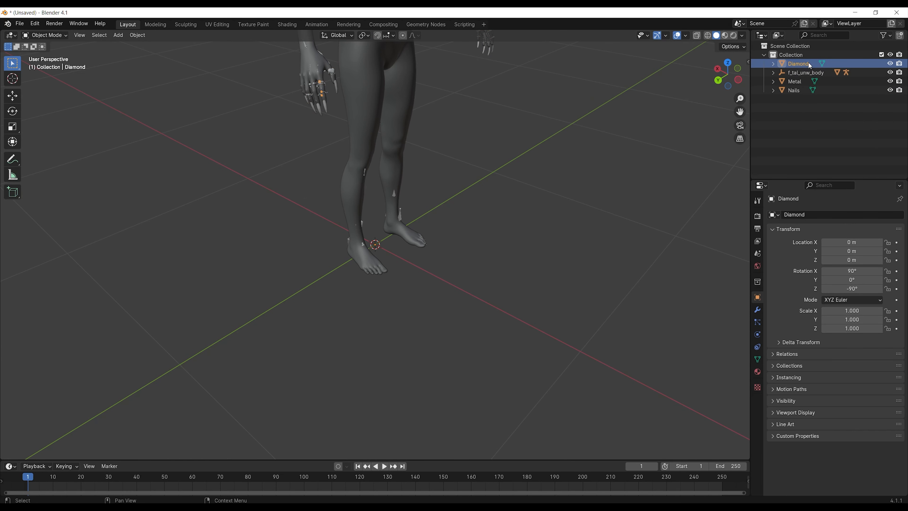
{"action": "key", "text": "x"}
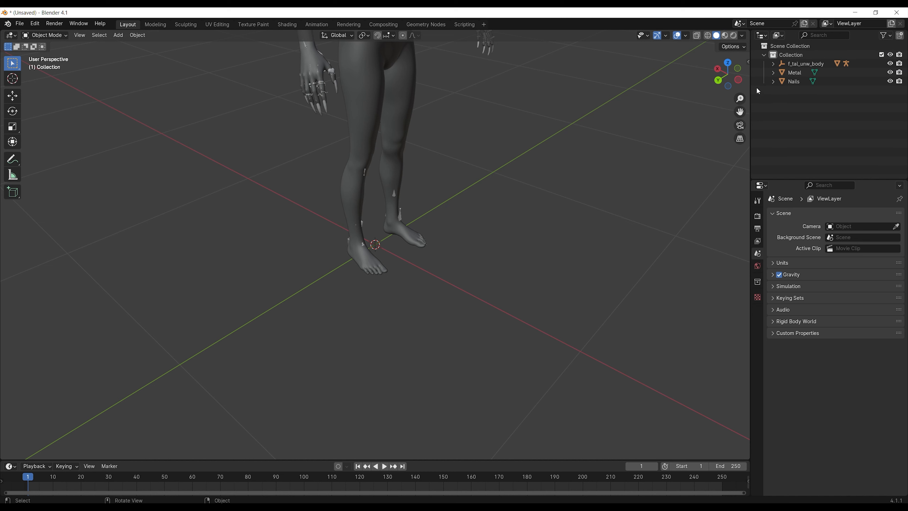
Join the Nails object into the Metal object and check the joined mesh's material slots
{"action": "left_click", "coordinate": [800, 72]}
{"action": "left_click", "coordinate": [801, 82], "text": "shift"}
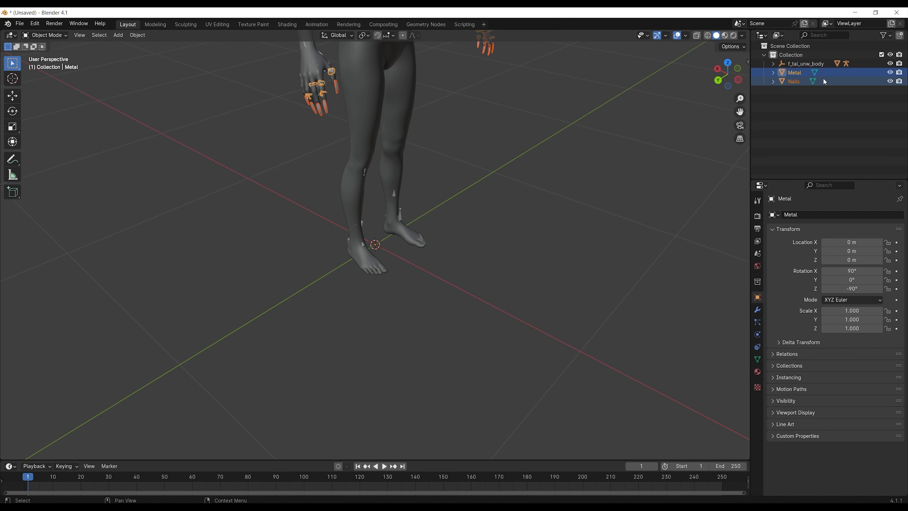
{"action": "key", "text": "ctrl"}
{"action": "key", "text": "ctrl+j"}
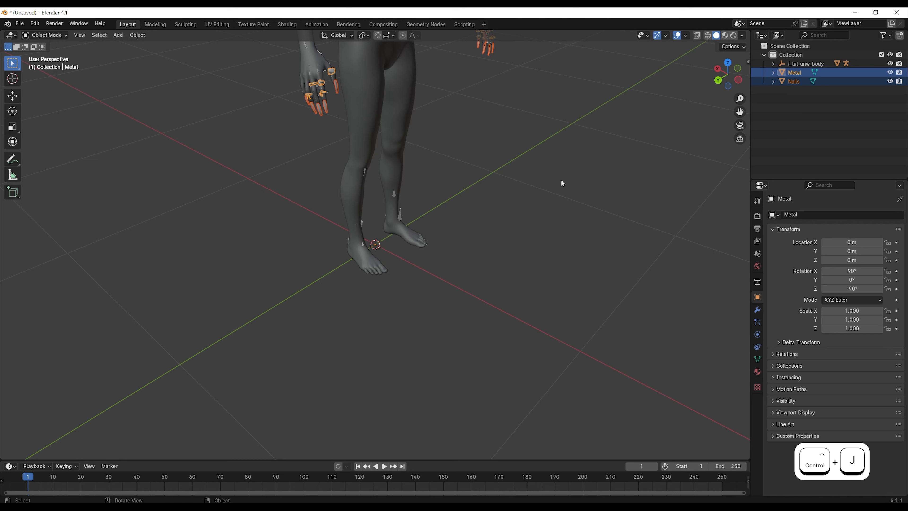
{"action": "right_click", "coordinate": [326, 106]}
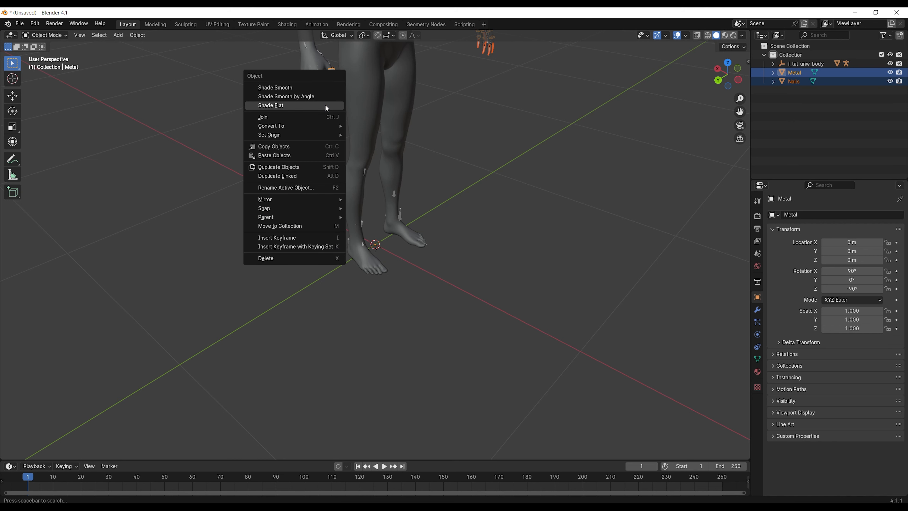
{"action": "left_click", "coordinate": [285, 117]}
{"action": "left_click", "coordinate": [758, 359]}
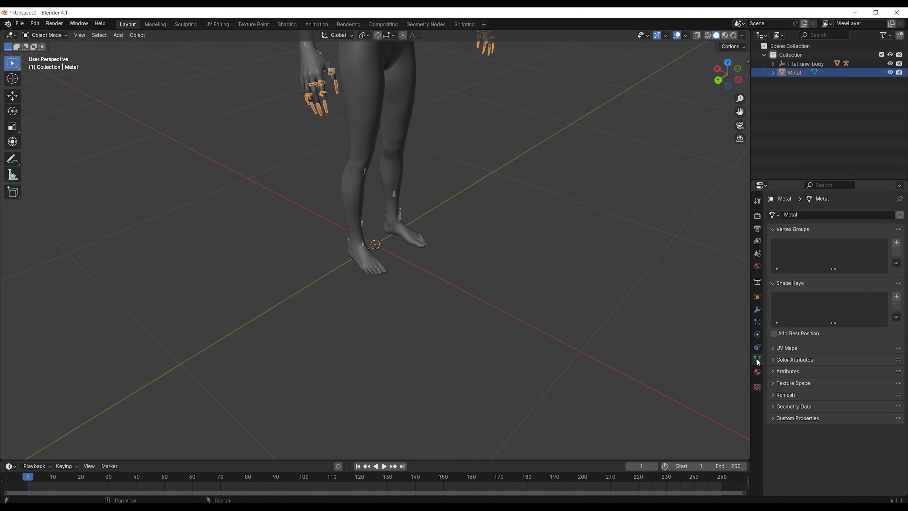
{"action": "left_click", "coordinate": [757, 371]}
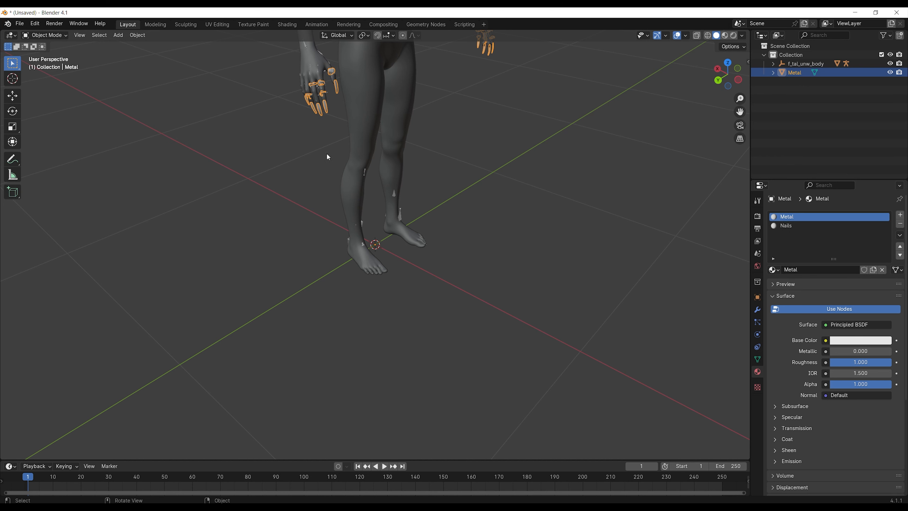
{"action": "right_click", "coordinate": [330, 179]}
{"action": "middle_click_drag", "start_coordinate": [341, 138], "coordinate": [355, 92]}
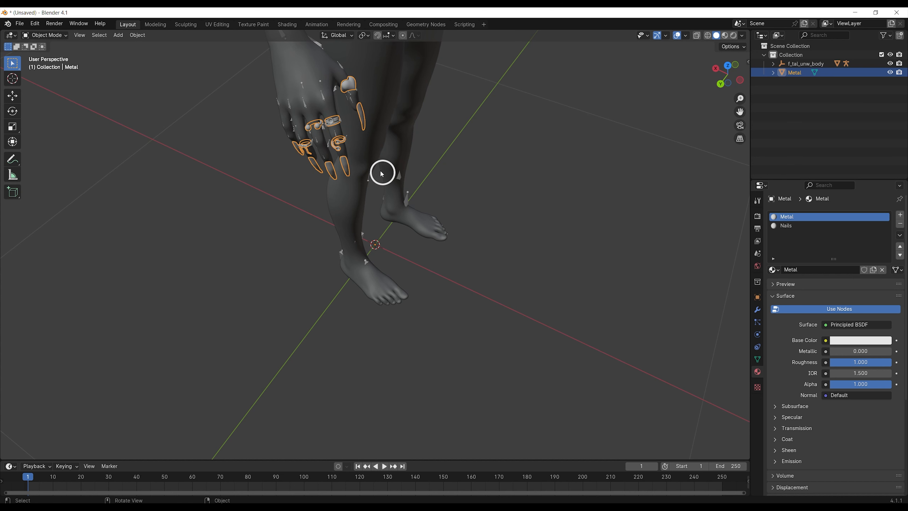
Add an Armature modifier to the Metal mesh
{"action": "middle_click_drag", "start_coordinate": [537, 280], "coordinate": [483, 256]}
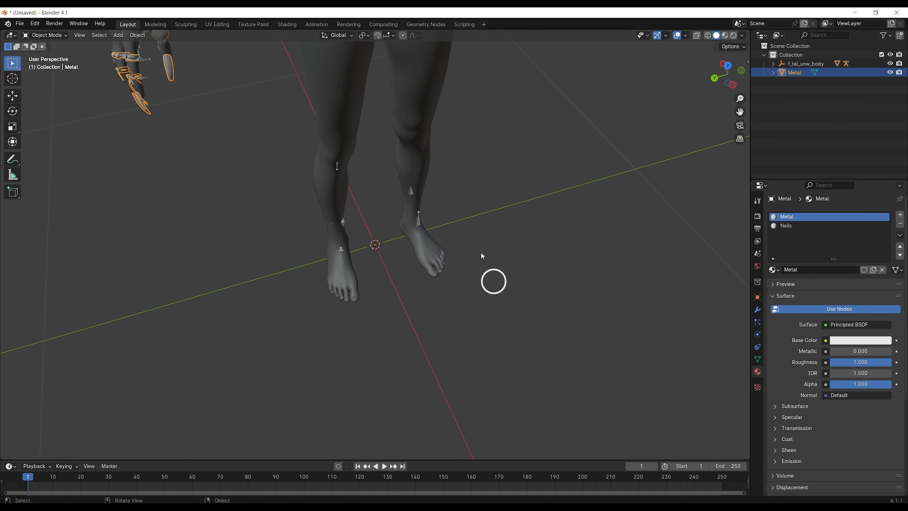
{"action": "scroll", "coordinate": [482, 256], "scroll_direction": "down", "scroll_amount": 3}
{"action": "middle_click_drag", "start_coordinate": [464, 225], "coordinate": [518, 207]}
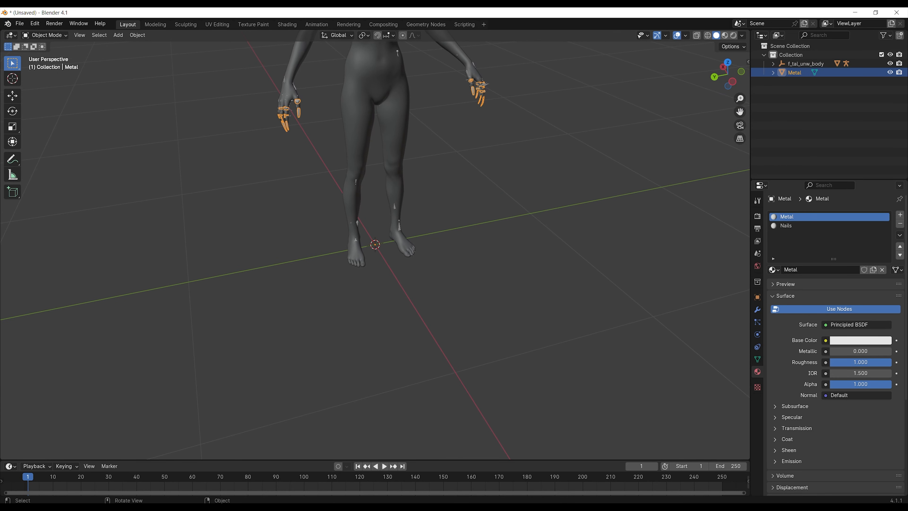
{"action": "left_click", "coordinate": [757, 310]}
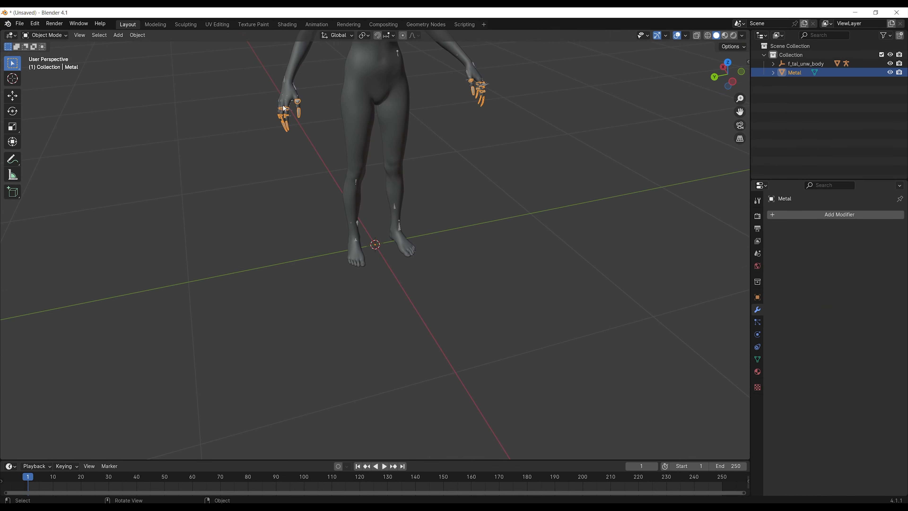
{"action": "key", "text": "KP_Decimal"}
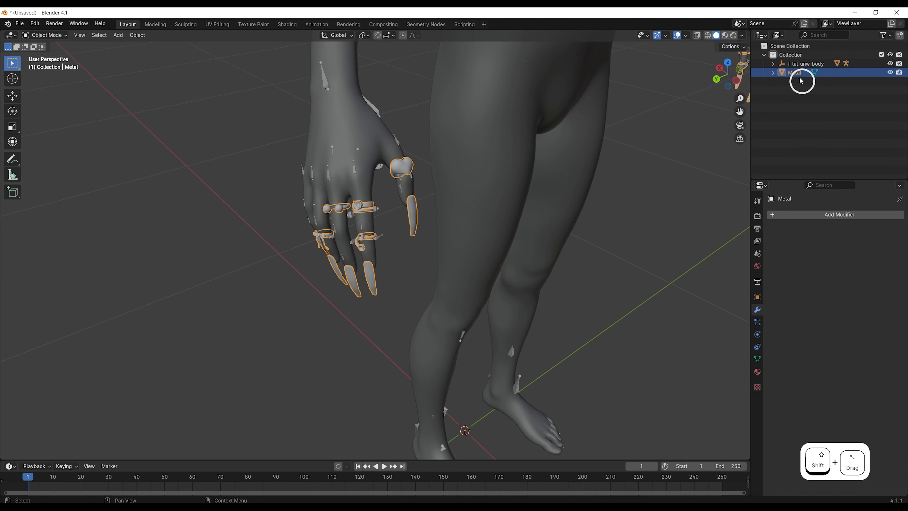
{"action": "left_click", "coordinate": [776, 216]}
{"action": "left_click", "coordinate": [754, 218]}
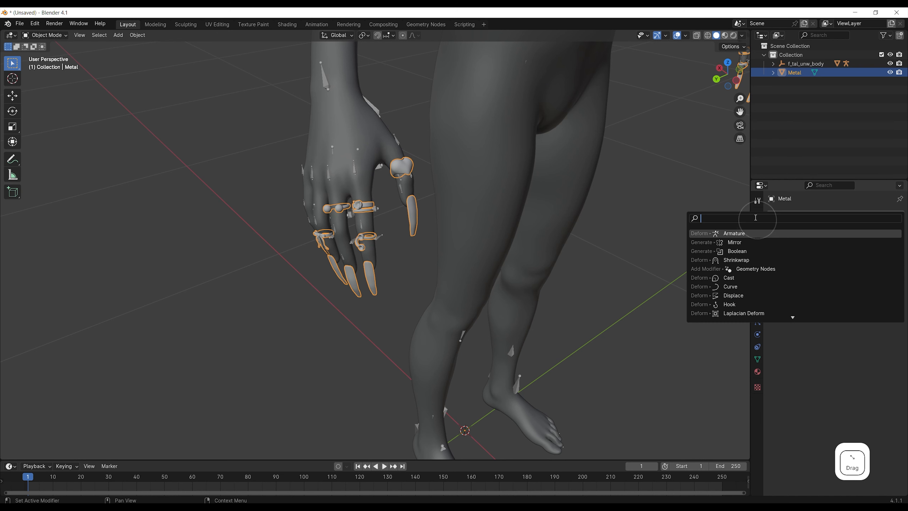
{"action": "left_click", "coordinate": [744, 240]}
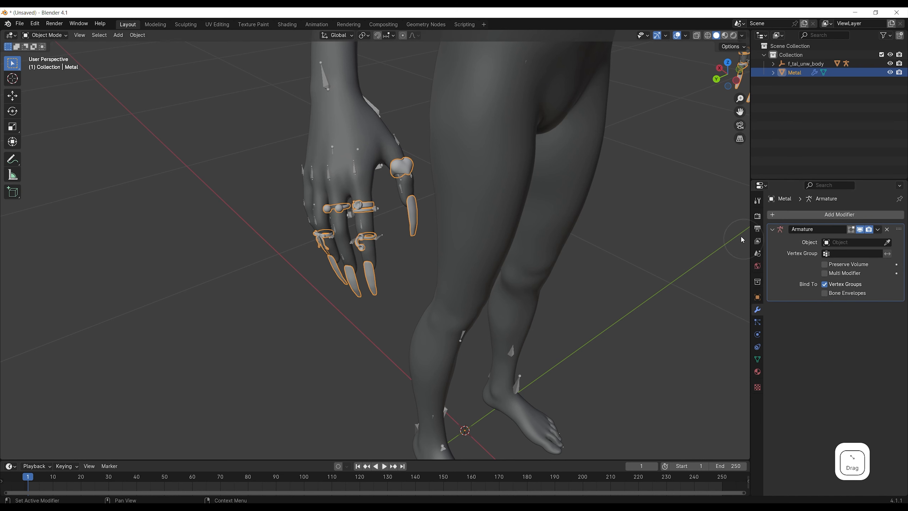
Set the Metal Armature modifier's target object to root and compare it with the body mesh's modifier
{"action": "left_click", "coordinate": [844, 245]}
{"action": "left_click", "coordinate": [822, 259]}
{"action": "left_click", "coordinate": [366, 209]}
{"action": "left_click", "coordinate": [369, 208]}
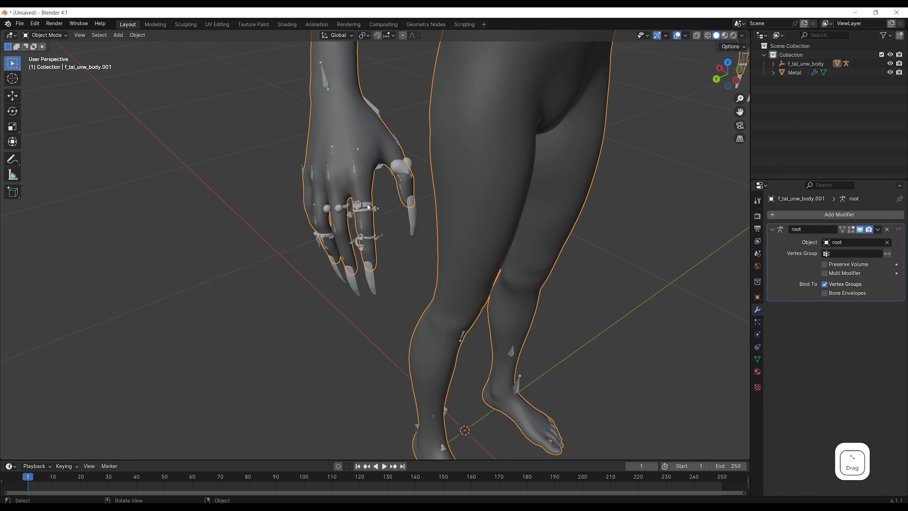
{"action": "left_click", "coordinate": [371, 209]}
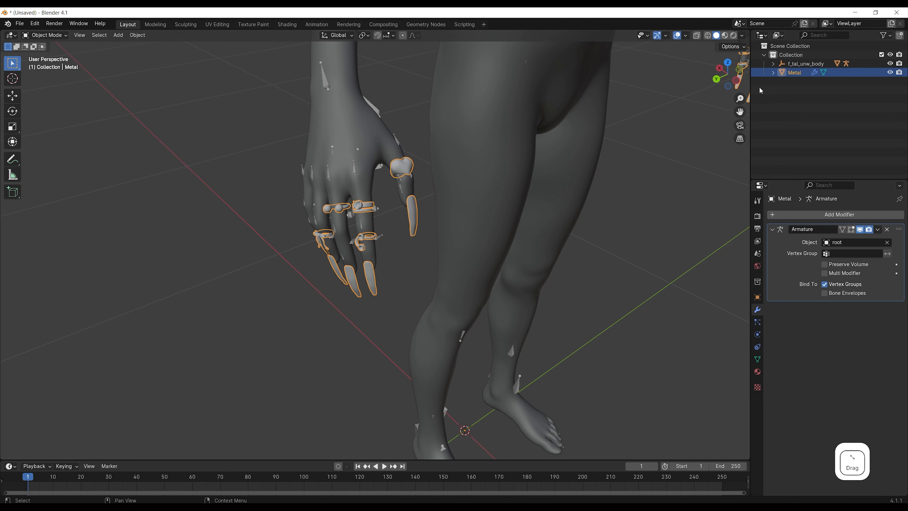
Parent the Metal mesh to the root armature and expand the hierarchy to check it sits beside f_tal_unw_body.001
{"action": "left_click", "coordinate": [773, 64]}
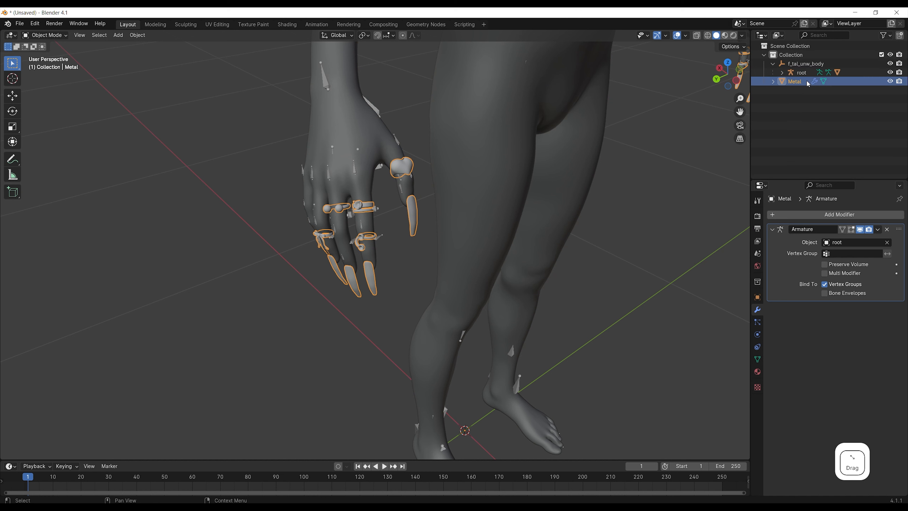
{"action": "left_click_drag", "start_coordinate": [804, 81], "coordinate": [799, 76]}
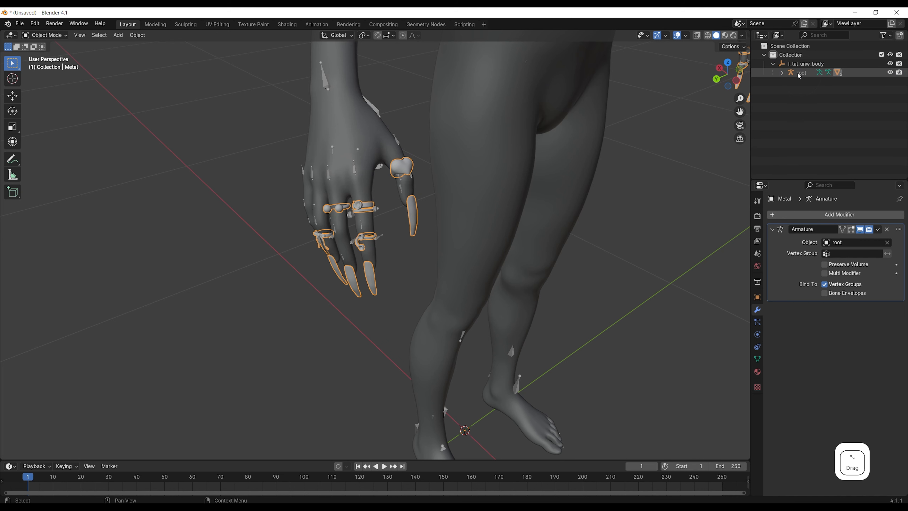
{"action": "left_click", "coordinate": [782, 73]}
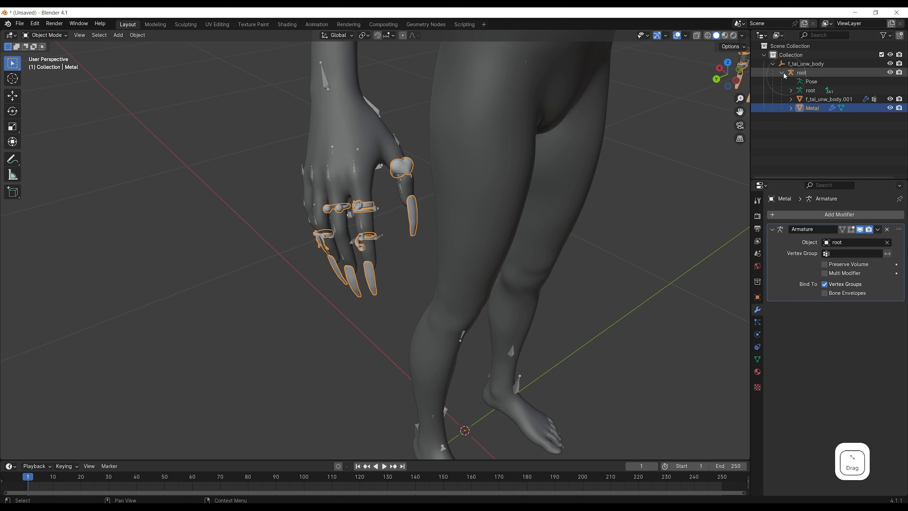
{"action": "left_click", "coordinate": [822, 104]}
{"action": "left_click", "coordinate": [824, 109]}
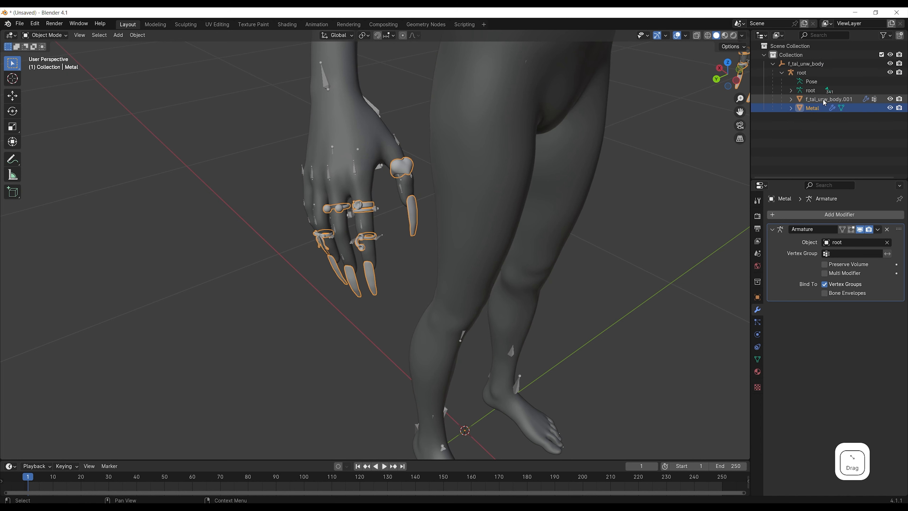
{"action": "left_click", "coordinate": [824, 102]}
{"action": "left_click", "coordinate": [824, 108]}
Select the f_tal_unw_body.001 mesh together with Metal and enter Weight Paint mode
{"action": "mouse_move", "coordinate": [411, 226]}
{"action": "middle_mouse_down"}
{"action": "mouse_move", "coordinate": [405, 219]}
{"action": "mouse_move", "coordinate": [405, 226]}
{"action": "middle_mouse_up"}
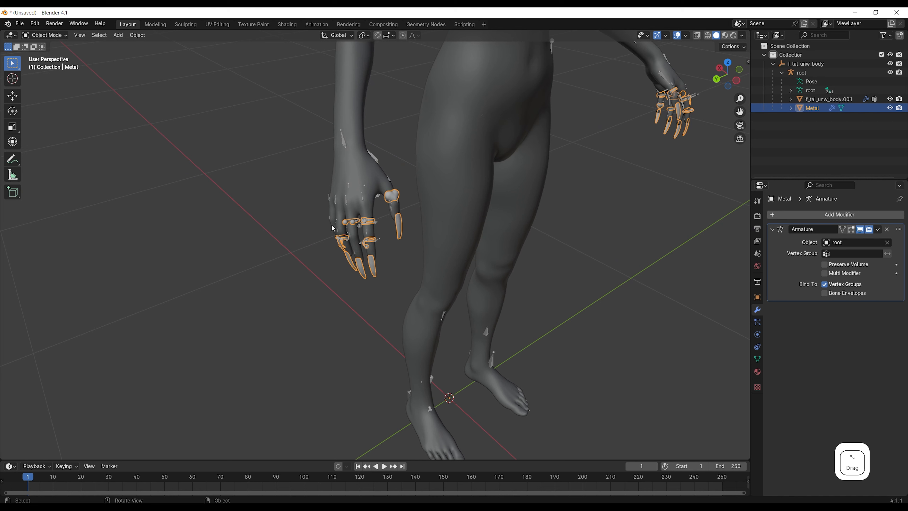
{"action": "middle_click_drag", "start_coordinate": [467, 231], "coordinate": [388, 169]}
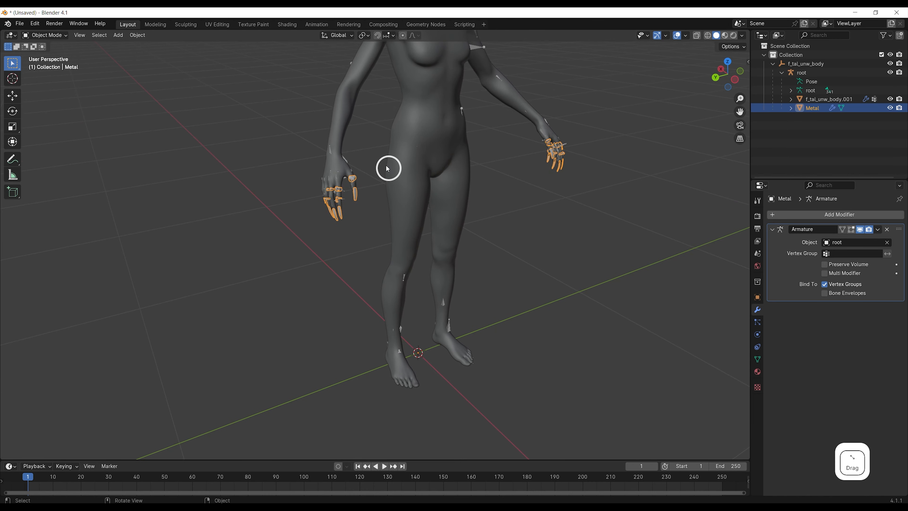
{"action": "middle_click_drag", "start_coordinate": [415, 224], "coordinate": [419, 250]}
{"action": "scroll", "coordinate": [418, 250], "scroll_direction": "up", "scroll_amount": 5}
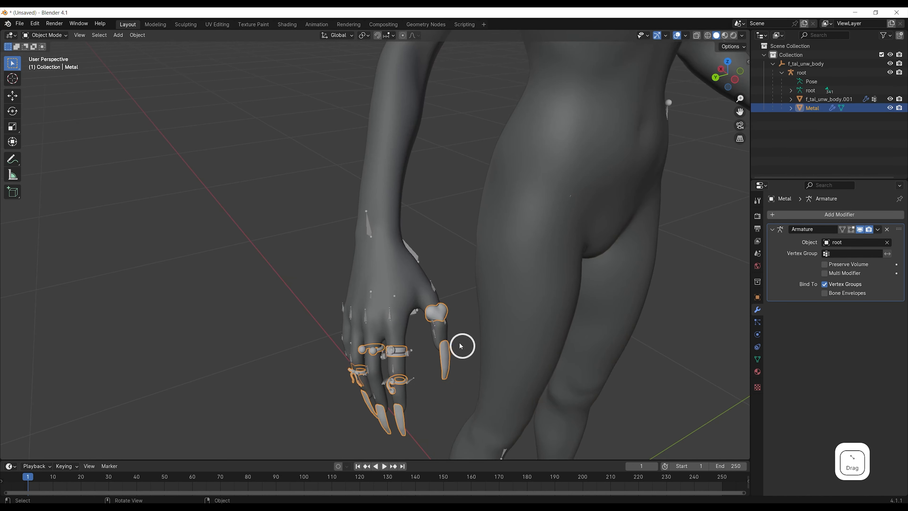
{"action": "scroll", "coordinate": [462, 345], "scroll_direction": "down", "scroll_amount": 3}
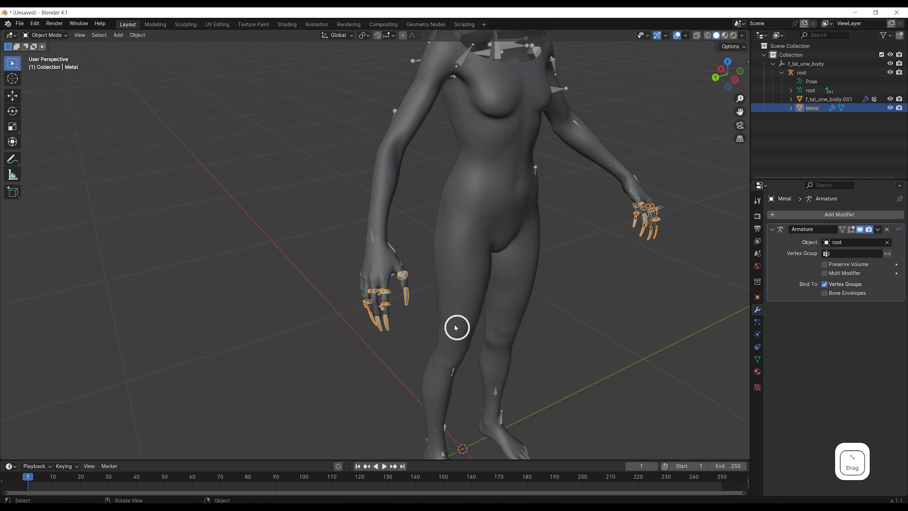
{"action": "middle_click_drag", "start_coordinate": [415, 340], "coordinate": [362, 179]}
{"action": "left_click", "coordinate": [362, 179], "text": "shift"}
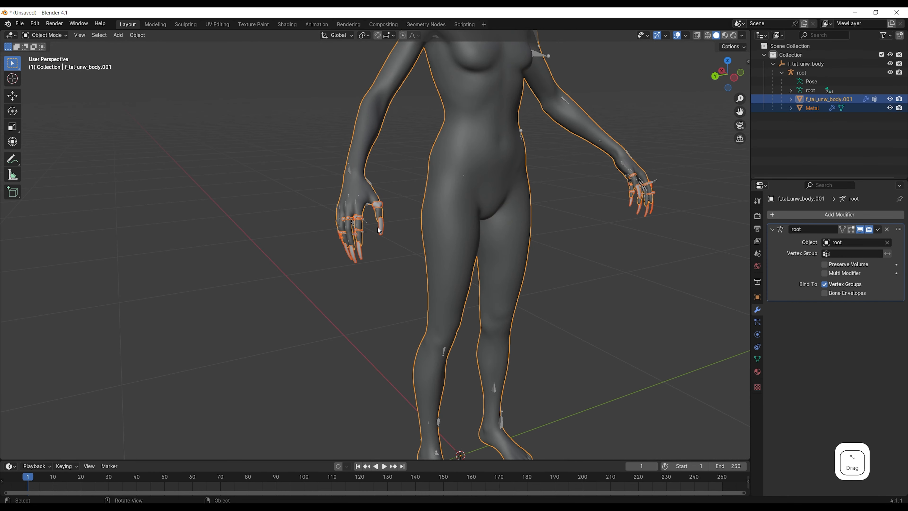
{"action": "left_click", "coordinate": [45, 35]}
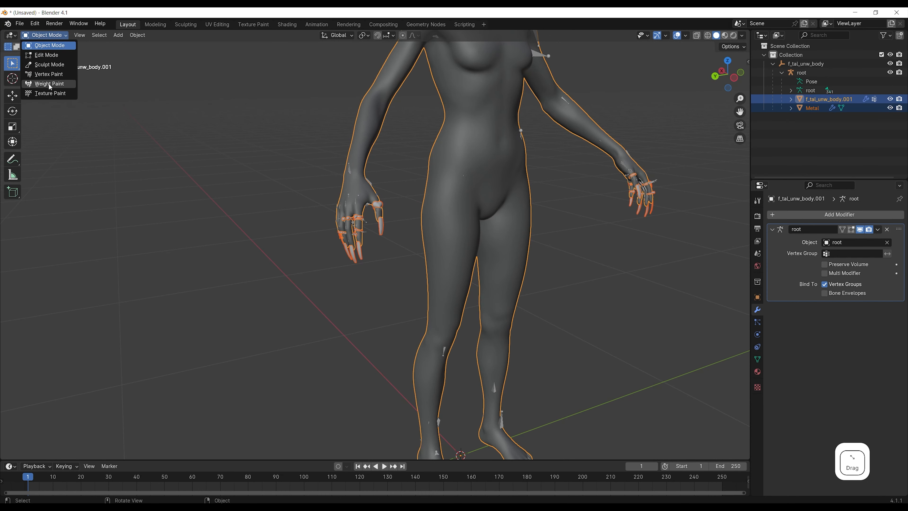
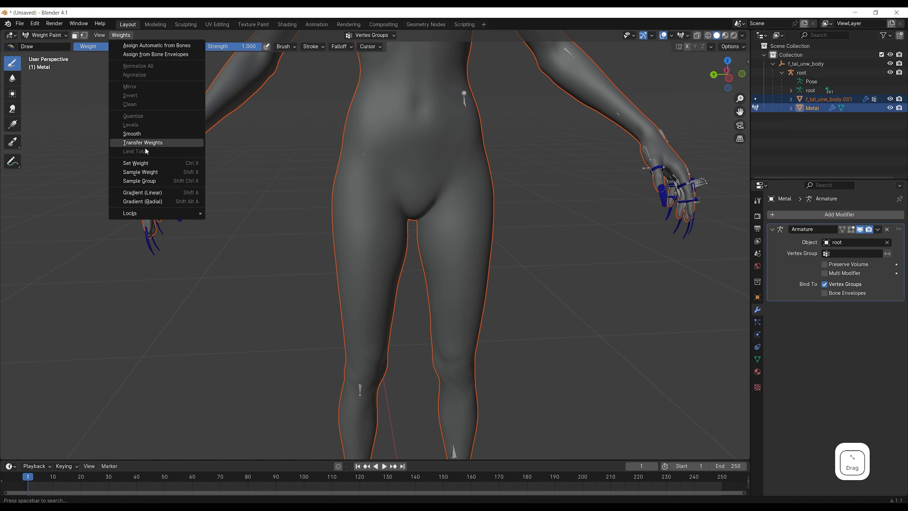
Transfer the body's vertex group weights to the Metal mesh and return to Object Mode
{"action": "left_click", "coordinate": [143, 143]}
{"action": "left_click", "coordinate": [34, 452]}
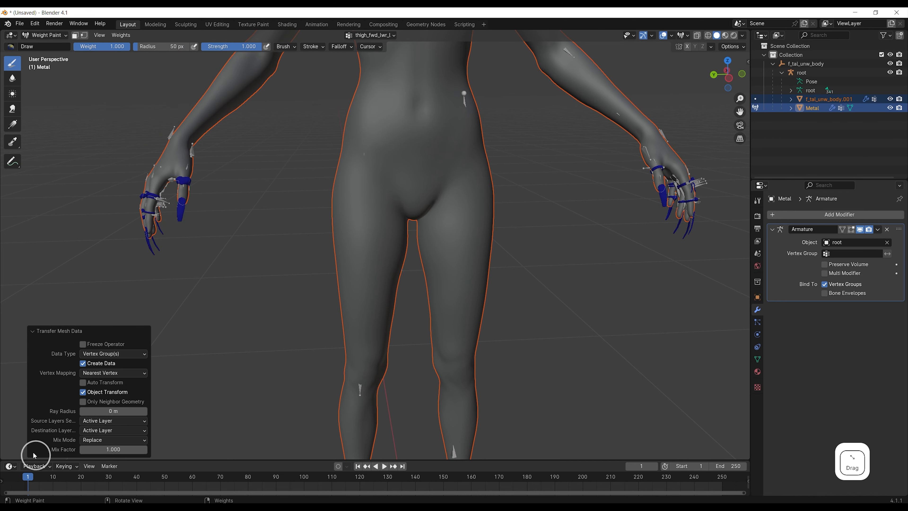
{"action": "middle_click_drag", "start_coordinate": [197, 410], "coordinate": [131, 168]}
{"action": "left_click", "coordinate": [56, 39]}
{"action": "left_click", "coordinate": [45, 47]}
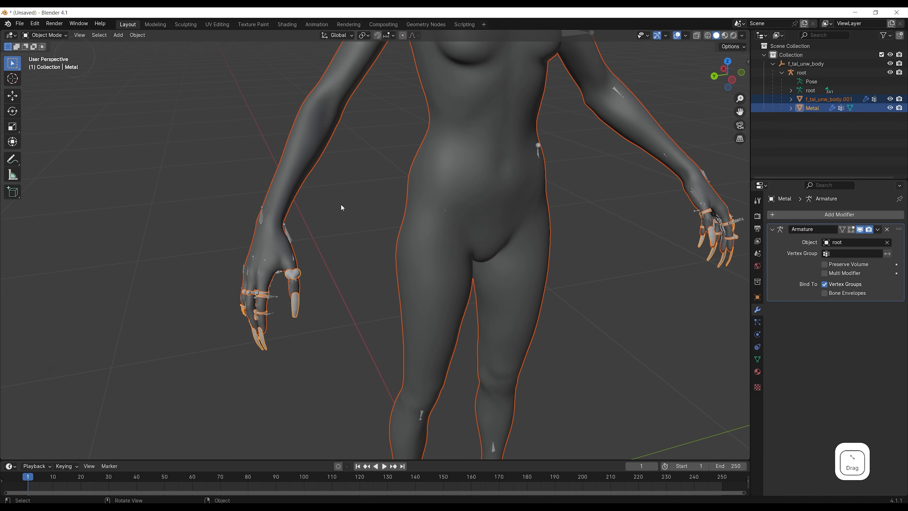
Select the root armature and switch it to Pose Mode
{"action": "scroll", "coordinate": [341, 204], "scroll_direction": "up", "scroll_amount": 5}
{"action": "scroll", "coordinate": [342, 205], "scroll_direction": "down", "scroll_amount": 9}
{"action": "left_click", "coordinate": [405, 72]}
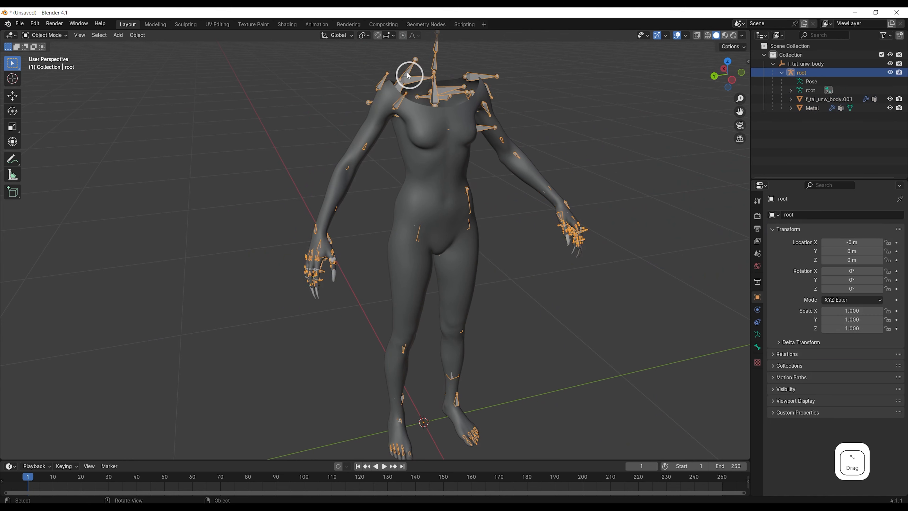
{"action": "left_click", "coordinate": [58, 36]}
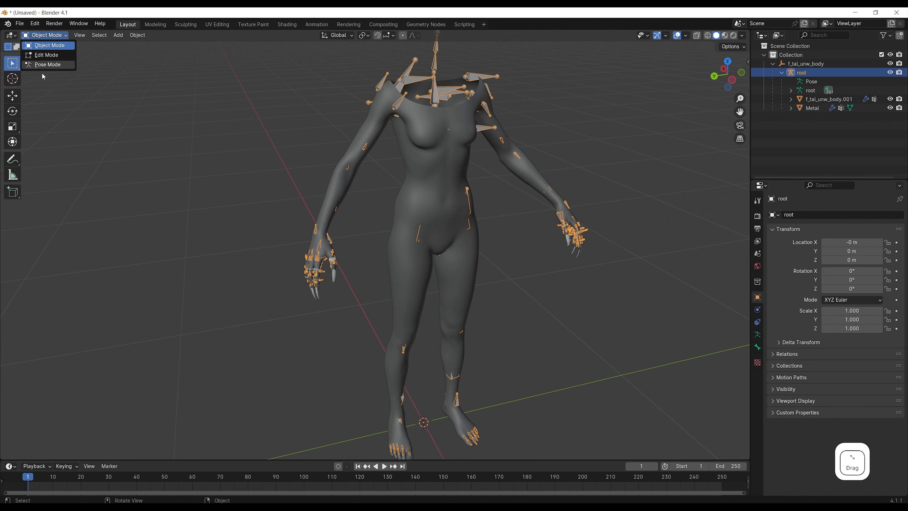
{"action": "left_click", "coordinate": [42, 66]}
Rotate the upperarm_r bone about 31.6° to test how the jewelry follows the hand, and undo the rotation
{"action": "left_click", "coordinate": [410, 74]}
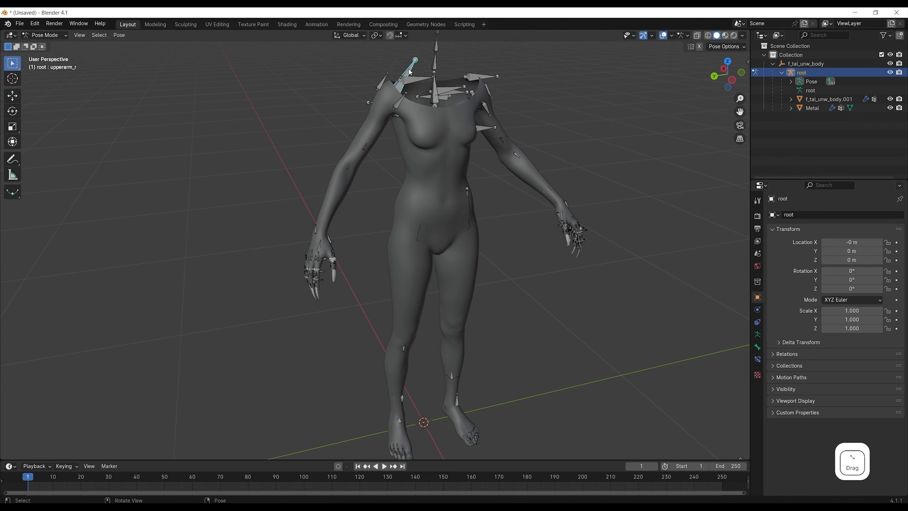
{"action": "key", "text": "r"}
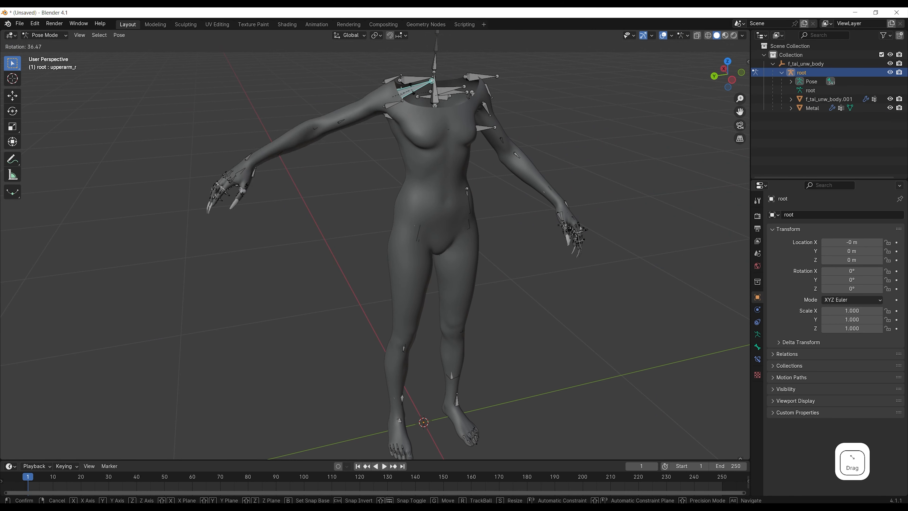
{"action": "left_click", "coordinate": [412, 89]}
{"action": "middle_click_drag", "start_coordinate": [322, 201], "coordinate": [336, 210]}
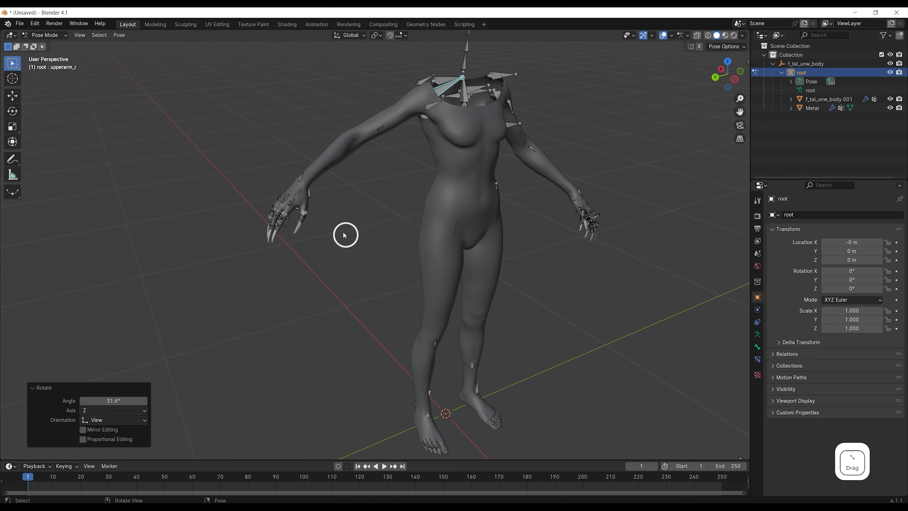
{"action": "scroll", "coordinate": [342, 233], "scroll_direction": "up", "scroll_amount": 3}
{"action": "scroll", "coordinate": [343, 233], "scroll_direction": "down", "scroll_amount": 1}
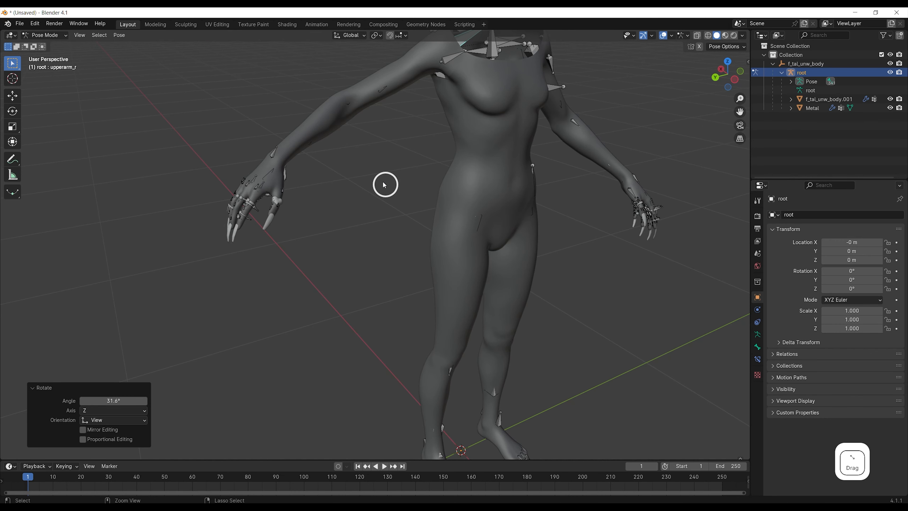
{"action": "key", "text": "ctrl+z"}
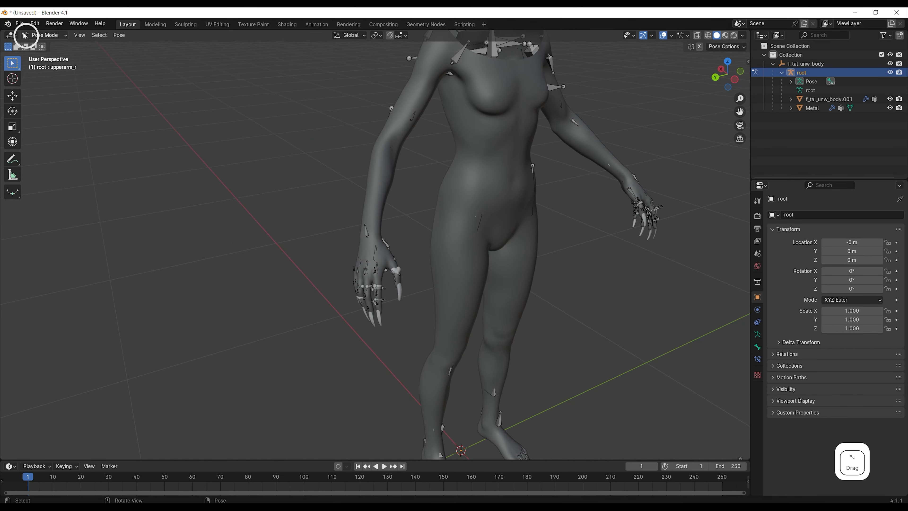
Delete the f_tal_unw_body.001 mesh and inspect the remaining jewelry and hand bones
{"action": "left_click", "coordinate": [819, 100]}
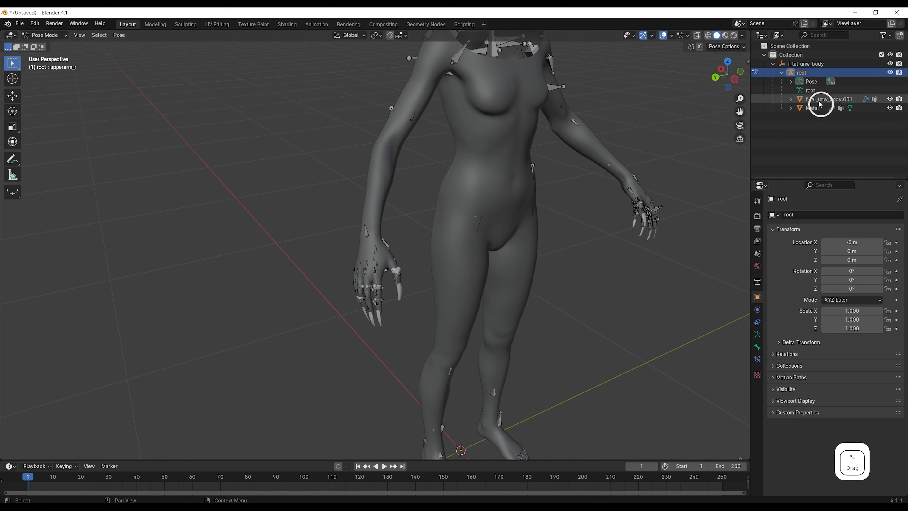
{"action": "left_click", "coordinate": [825, 97]}
{"action": "key", "text": "Delete"}
{"action": "middle_click_drag", "start_coordinate": [420, 236], "coordinate": [426, 277]}
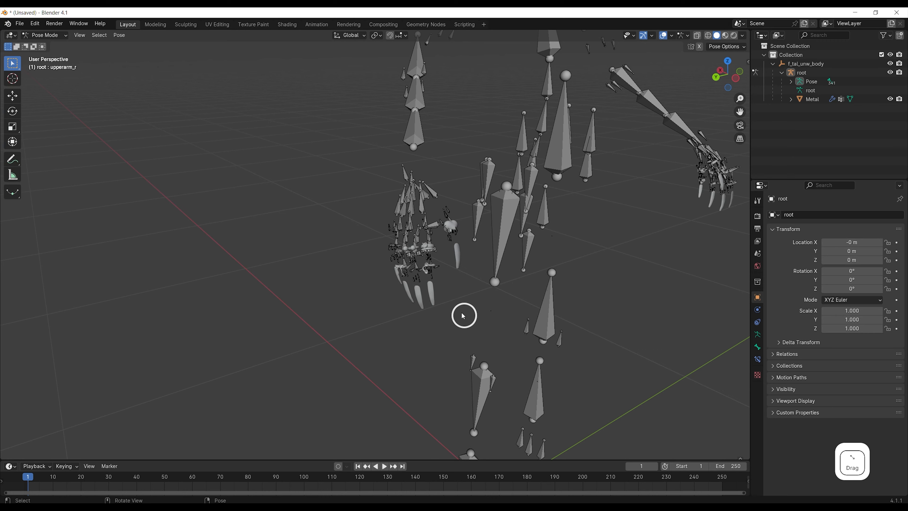
{"action": "scroll", "coordinate": [462, 314], "scroll_direction": "up", "scroll_amount": 2}
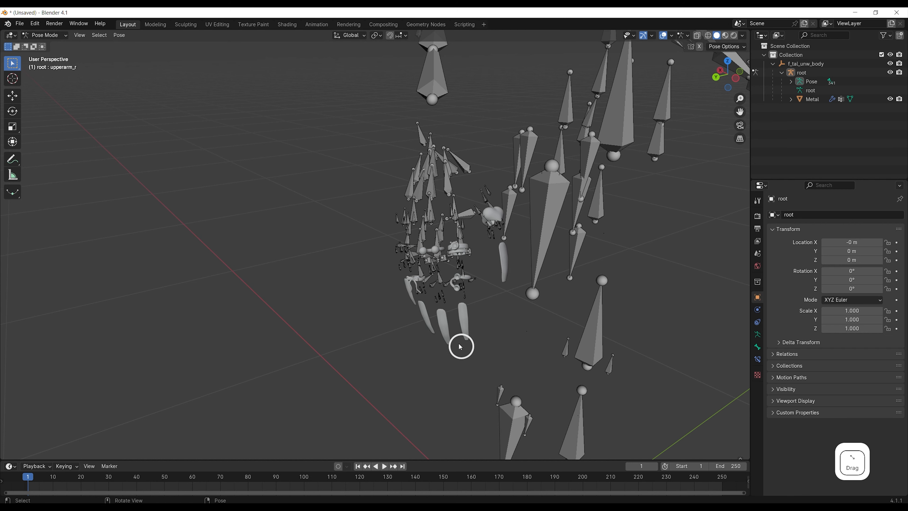
{"action": "scroll", "coordinate": [467, 327], "scroll_direction": "down", "scroll_amount": 2}
{"action": "scroll", "coordinate": [467, 327], "scroll_direction": "up", "scroll_amount": 2}
Return to Object Mode and select the root armature together with the Metal mesh
{"action": "left_click", "coordinate": [44, 35]}
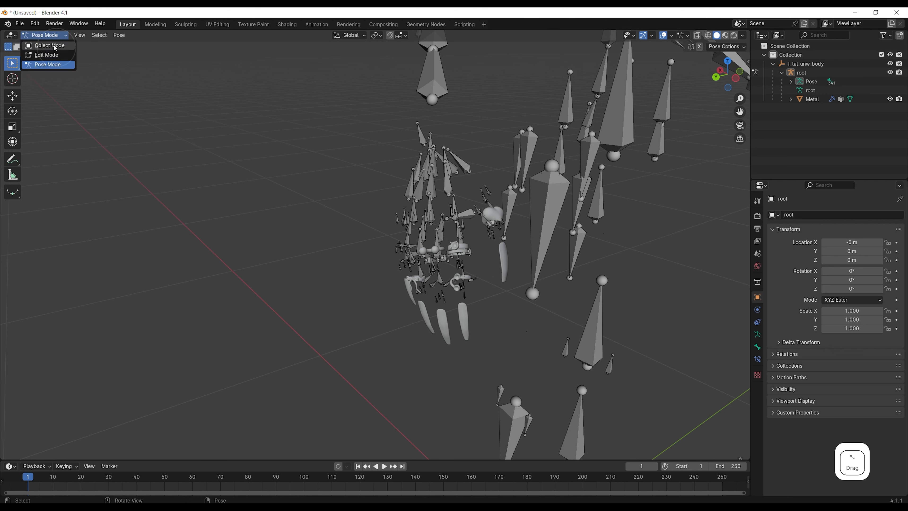
{"action": "left_click", "coordinate": [55, 47]}
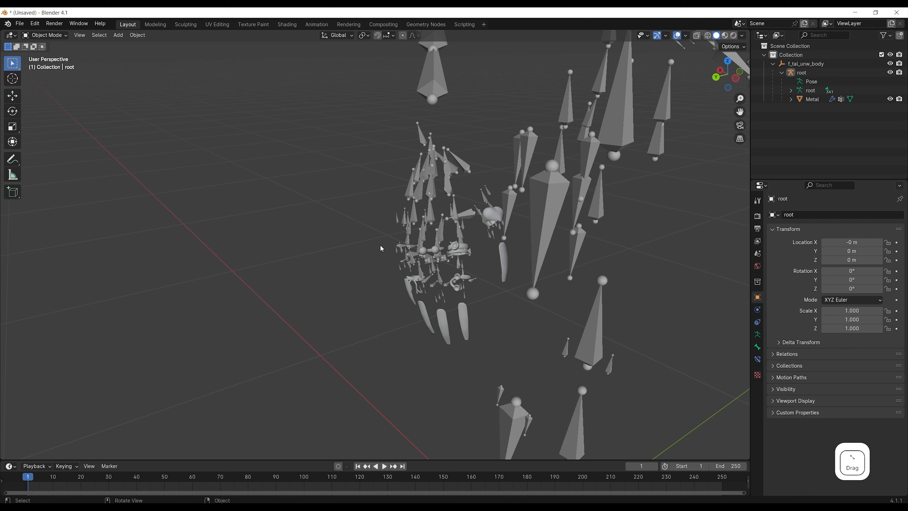
{"action": "left_click", "coordinate": [462, 233]}
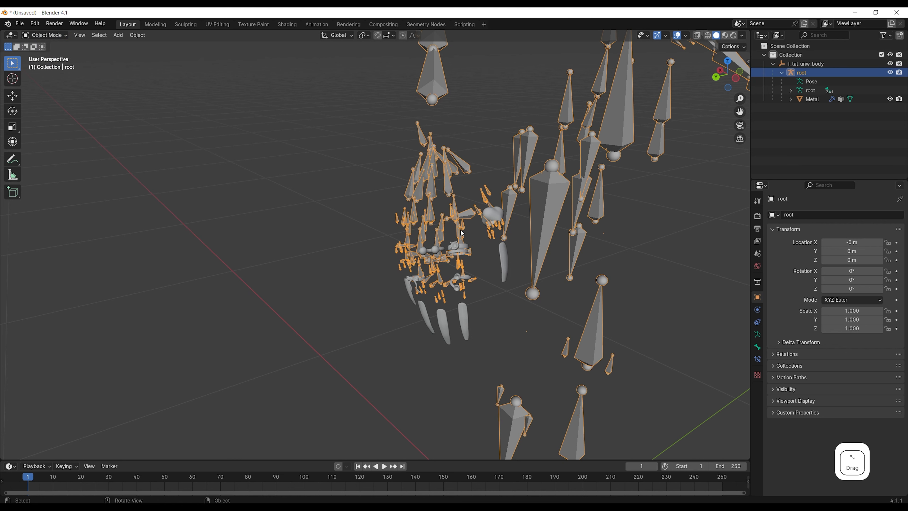
{"action": "left_click", "coordinate": [465, 248], "text": "shift"}
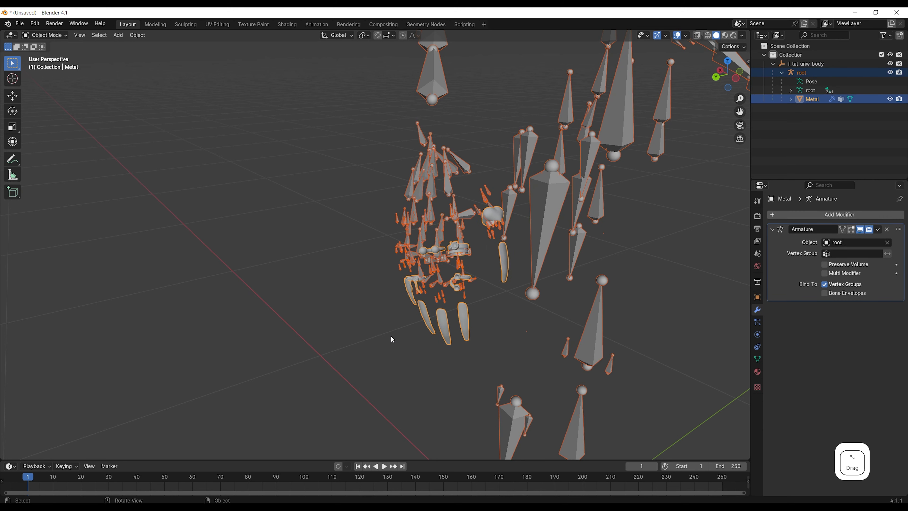
Switch the Metal mesh to Weight Paint mode and bring up the left-hand entries in its vertex group list
{"action": "left_click", "coordinate": [45, 35]}
{"action": "left_click", "coordinate": [60, 85]}
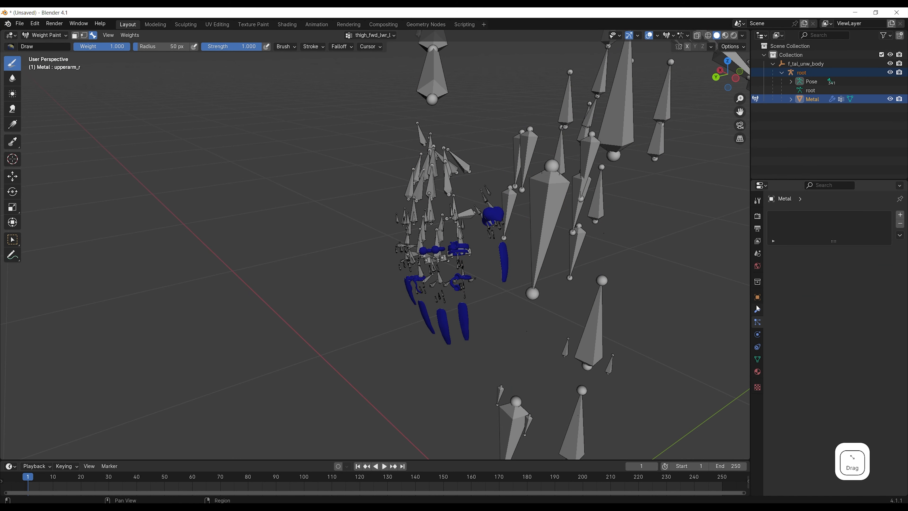
{"action": "left_click", "coordinate": [757, 387]}
{"action": "left_click", "coordinate": [757, 359]}
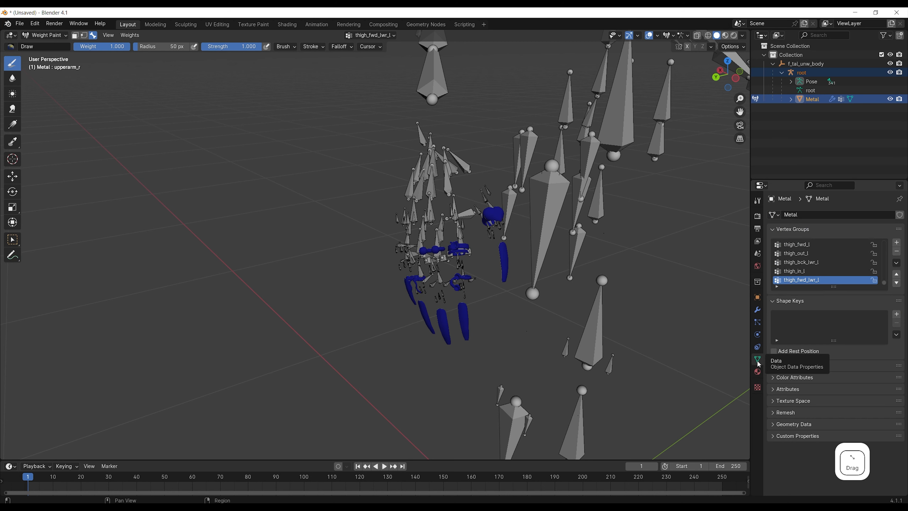
{"action": "scroll", "coordinate": [827, 272], "scroll_direction": "up", "scroll_amount": 3}
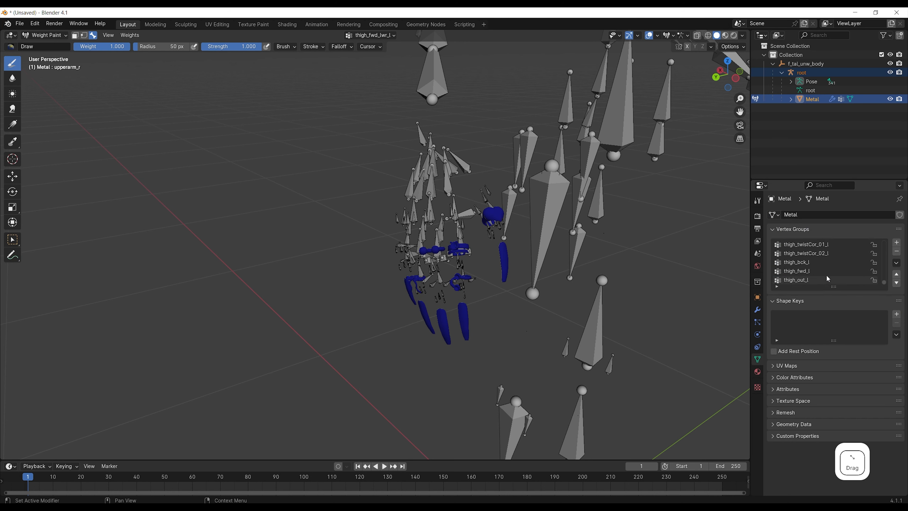
{"action": "scroll", "coordinate": [824, 272], "scroll_direction": "down", "scroll_amount": 5}
{"action": "key", "text": "Home"}
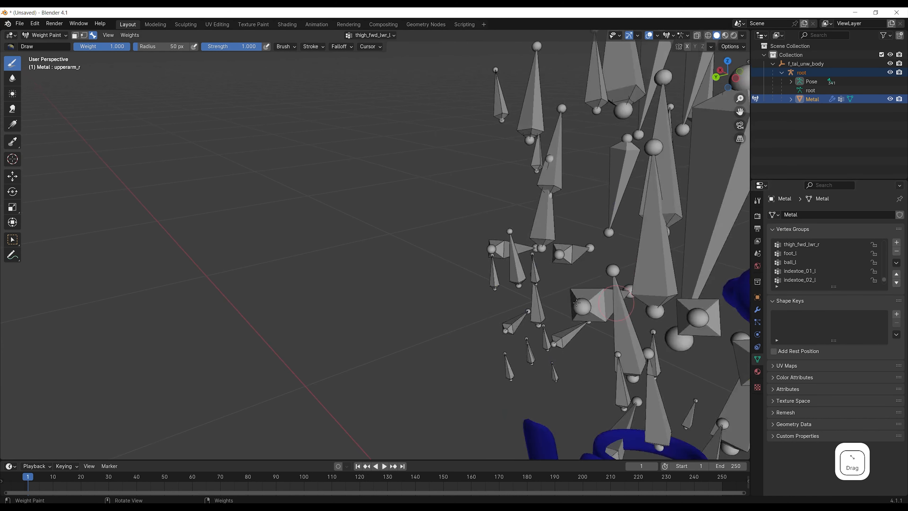
{"action": "scroll", "coordinate": [454, 328], "scroll_direction": "up", "scroll_amount": 6}
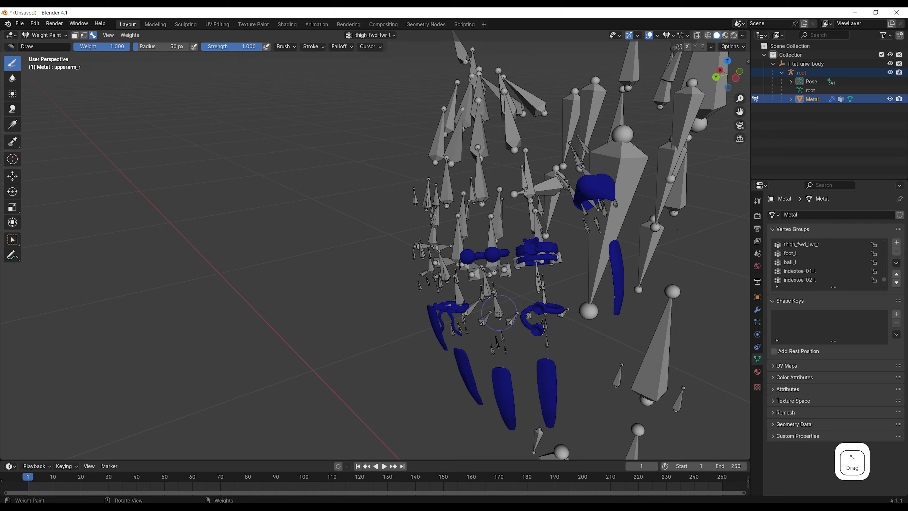
{"action": "middle_click_drag", "start_coordinate": [499, 313], "coordinate": [406, 344]}
{"action": "scroll", "coordinate": [856, 270], "scroll_direction": "up", "scroll_amount": 20}
{"action": "scroll", "coordinate": [801, 279], "scroll_direction": "down", "scroll_amount": 10}
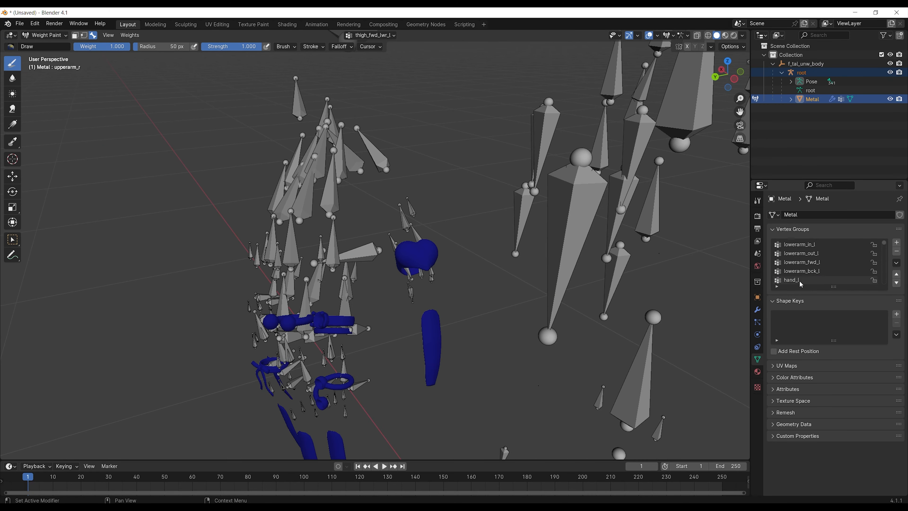
Select the middle_01_l vertex group and examine its weights on the left-hand rings from several angles
{"action": "left_click", "coordinate": [800, 281]}
{"action": "scroll", "coordinate": [598, 253], "scroll_direction": "down", "scroll_amount": 8}
{"action": "middle_click_drag", "start_coordinate": [598, 253], "coordinate": [579, 255]}
{"action": "scroll", "coordinate": [801, 271], "scroll_direction": "down", "scroll_amount": 3}
{"action": "left_click", "coordinate": [800, 270]}
{"action": "middle_click_drag", "start_coordinate": [514, 258], "coordinate": [464, 261]}
{"action": "scroll", "coordinate": [440, 245], "scroll_direction": "up", "scroll_amount": 3}
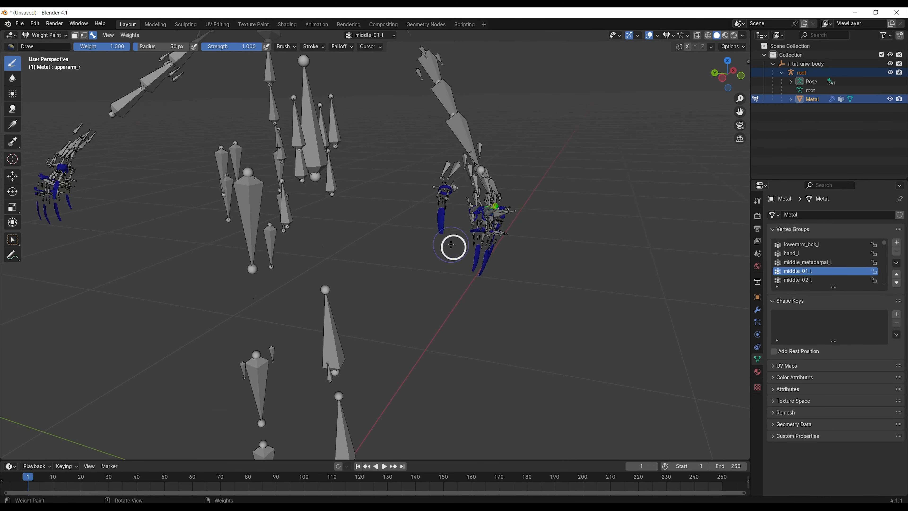
{"action": "scroll", "coordinate": [451, 245], "scroll_direction": "up", "scroll_amount": 2}
{"action": "middle_click_drag", "start_coordinate": [545, 239], "coordinate": [539, 242]}
{"action": "scroll", "coordinate": [395, 298], "scroll_direction": "up", "scroll_amount": 3}
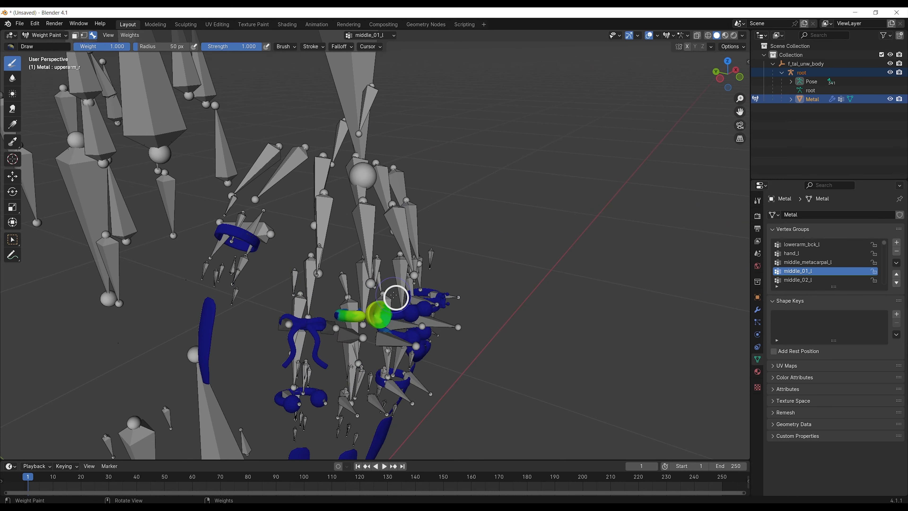
{"action": "scroll", "coordinate": [395, 298], "scroll_direction": "down", "scroll_amount": 3}
{"action": "middle_click_drag", "start_coordinate": [422, 306], "coordinate": [434, 308]}
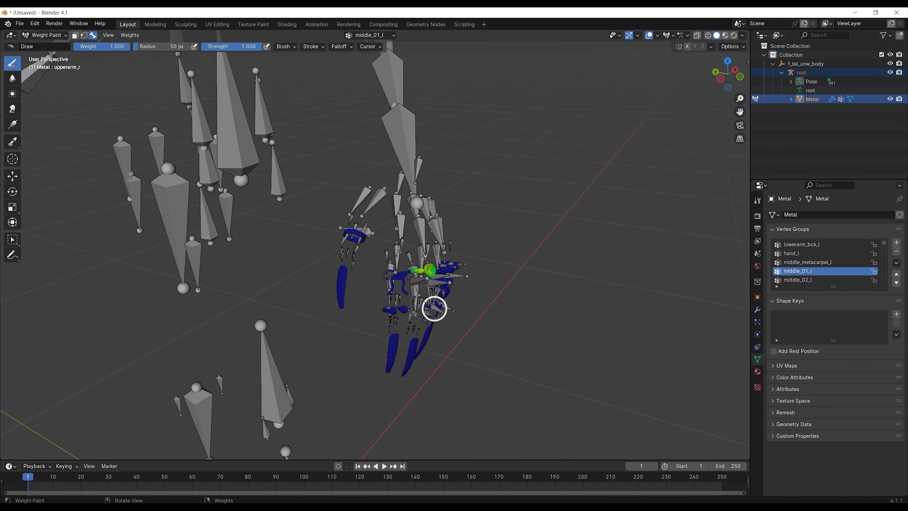
{"action": "scroll", "coordinate": [433, 308], "scroll_direction": "up", "scroll_amount": 4}
{"action": "middle_click_drag", "start_coordinate": [581, 346], "coordinate": [573, 343]}
Compare the weights of the middle_02_l, middle_03_l and middle_01_l vertex groups on the left-hand rings and nails
{"action": "left_click", "coordinate": [808, 280]}
{"action": "scroll", "coordinate": [814, 282], "scroll_direction": "down", "scroll_amount": 1}
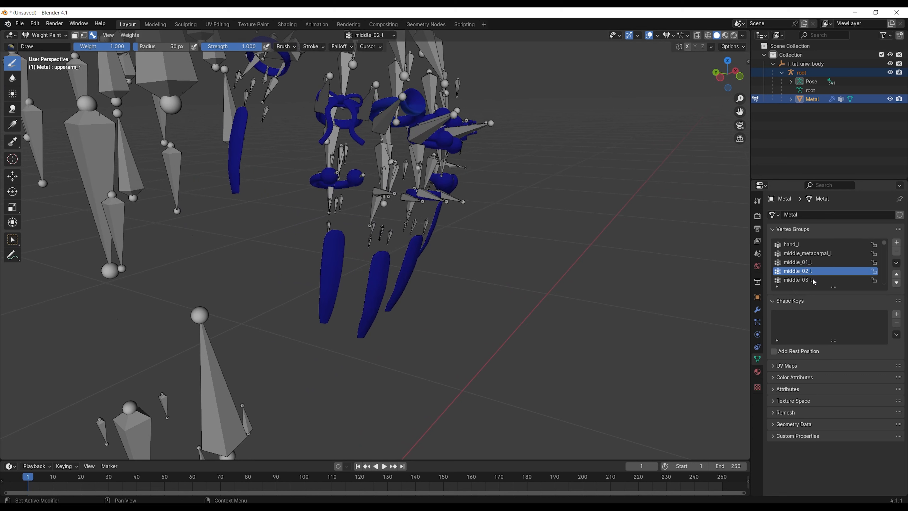
{"action": "scroll", "coordinate": [815, 282], "scroll_direction": "down", "scroll_amount": 1}
{"action": "left_click", "coordinate": [810, 275]}
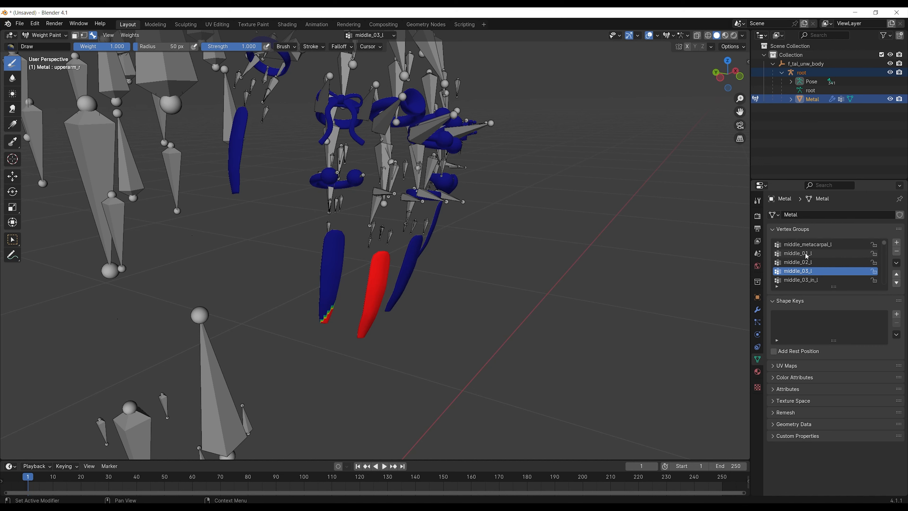
{"action": "left_click", "coordinate": [807, 255]}
{"action": "left_click", "coordinate": [808, 264]}
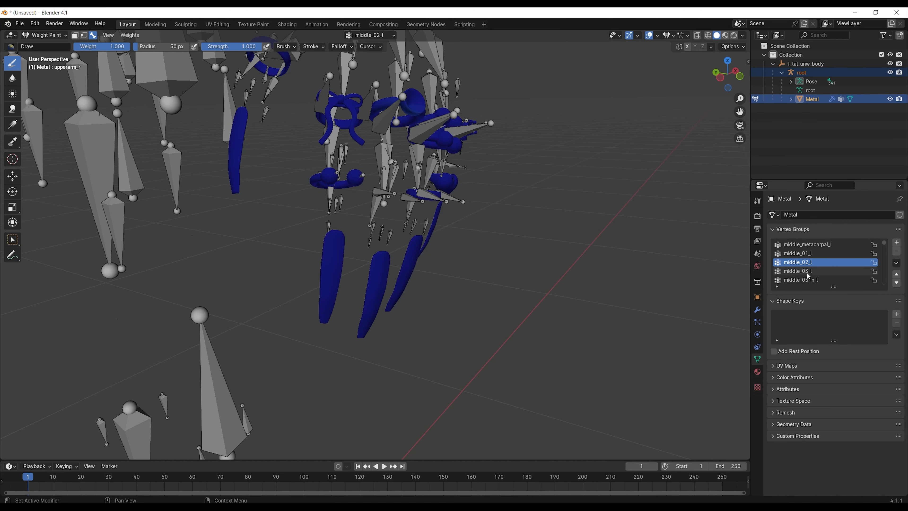
With middle_03_l active, set the brush weight to 0 and erase the stray influence from the index nail's tip
{"action": "left_click", "coordinate": [809, 275]}
{"action": "middle_click_drag", "start_coordinate": [485, 353], "coordinate": [488, 359], "text": "shift"}
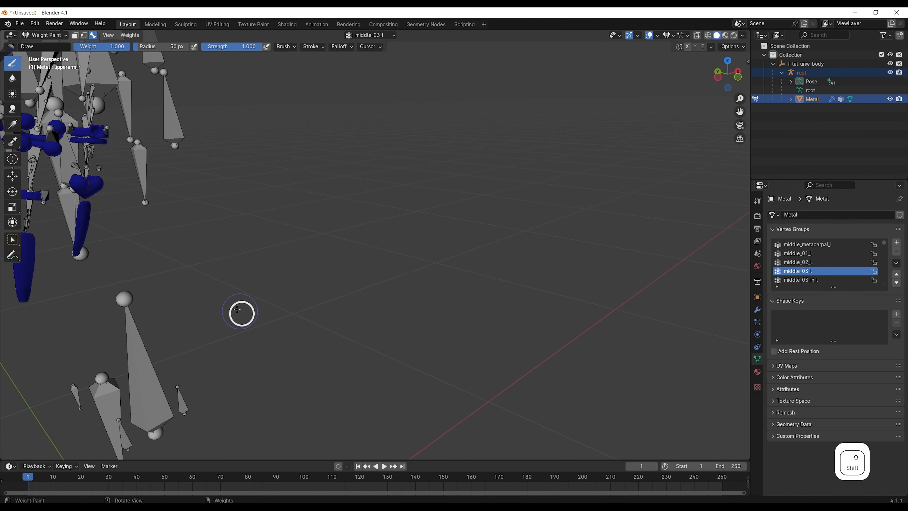
{"action": "middle_click_drag", "start_coordinate": [241, 312], "coordinate": [363, 301], "text": "shift"}
{"action": "middle_click_drag", "start_coordinate": [503, 341], "coordinate": [498, 341]}
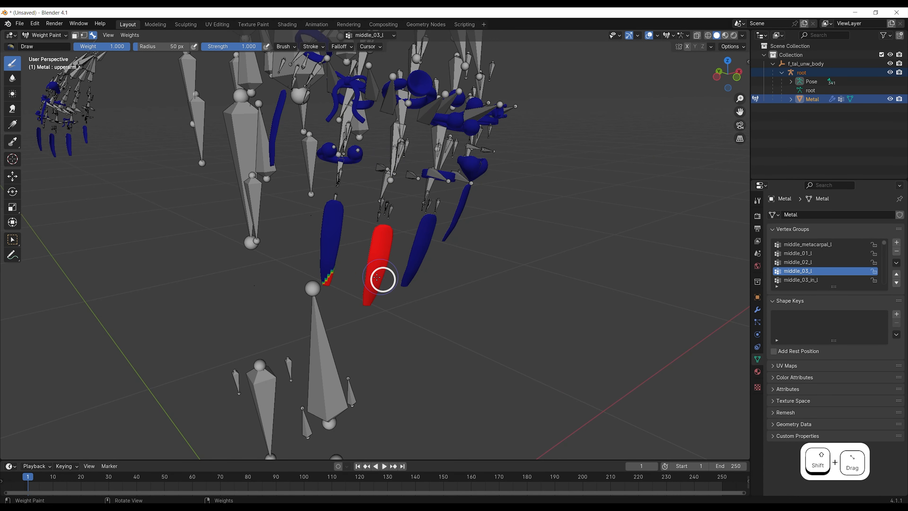
{"action": "left_click_drag", "start_coordinate": [331, 263], "coordinate": [329, 279]}
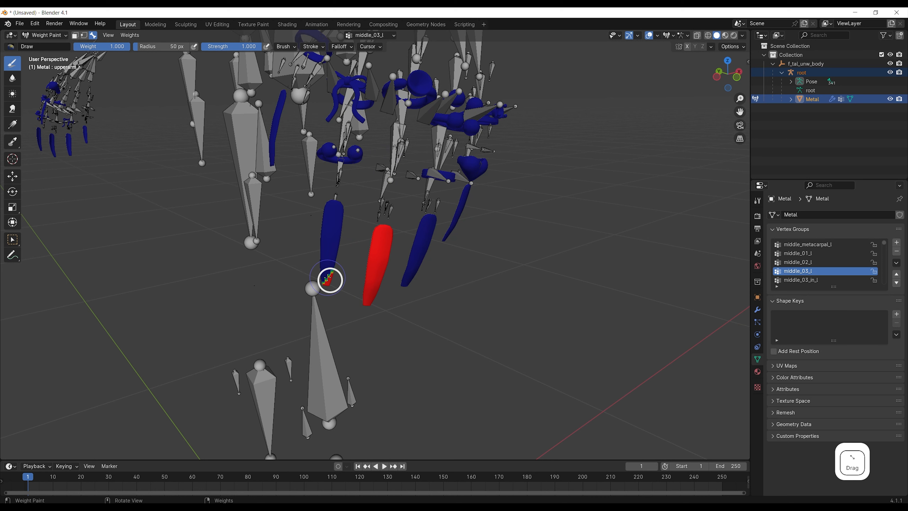
{"action": "left_click_drag", "start_coordinate": [328, 278], "coordinate": [328, 280]}
{"action": "left_click", "coordinate": [758, 204]}
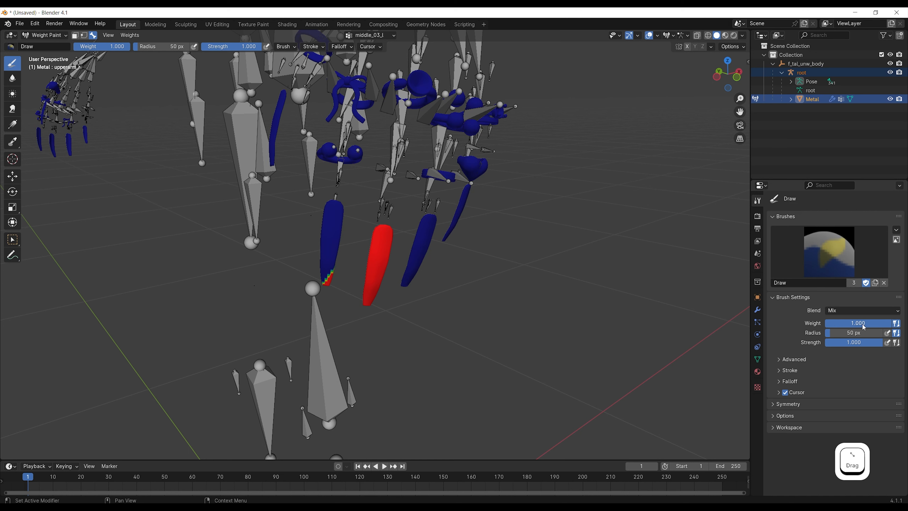
{"action": "left_click_drag", "start_coordinate": [890, 328], "coordinate": [811, 331]}
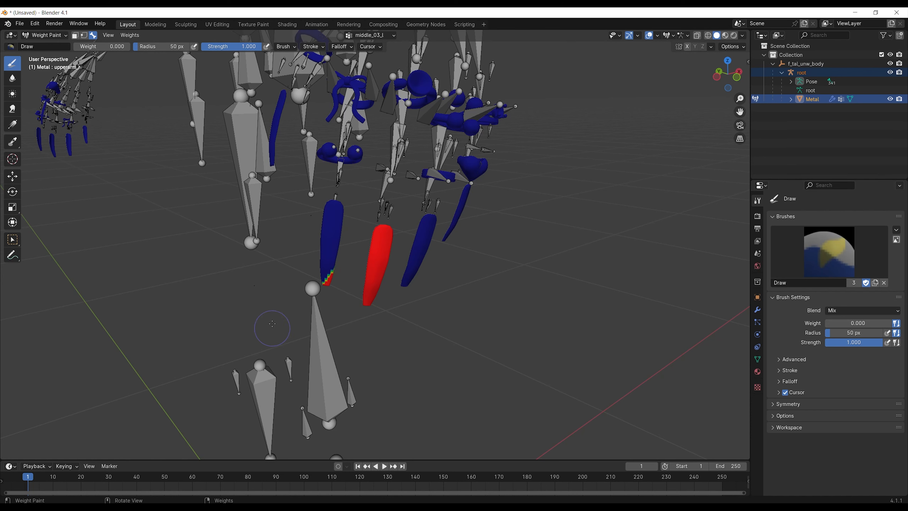
{"action": "left_click_drag", "start_coordinate": [332, 272], "coordinate": [324, 286]}
{"action": "scroll", "coordinate": [326, 271], "scroll_direction": "up", "scroll_amount": 8}
{"action": "scroll", "coordinate": [329, 276], "scroll_direction": "down", "scroll_amount": 8}
{"action": "middle_click_drag", "start_coordinate": [321, 296], "coordinate": [325, 296]}
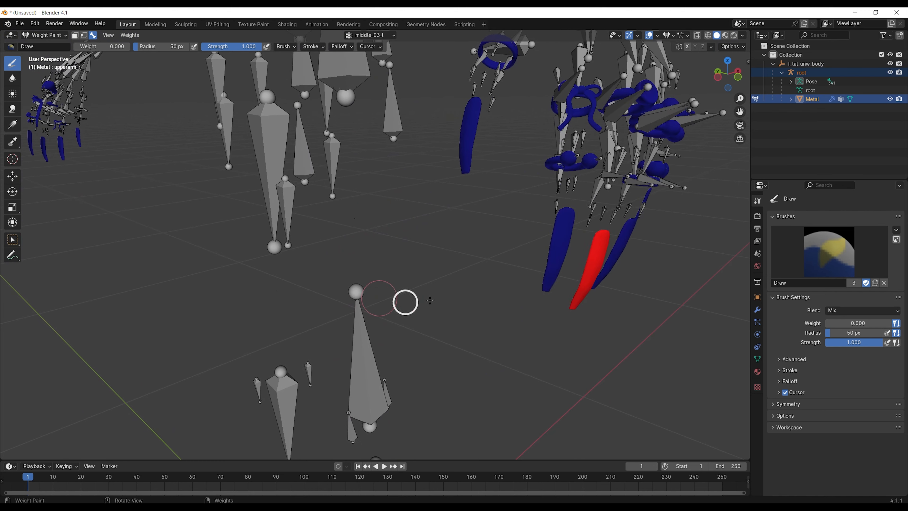
{"action": "middle_click_drag", "start_coordinate": [549, 309], "coordinate": [544, 311]}
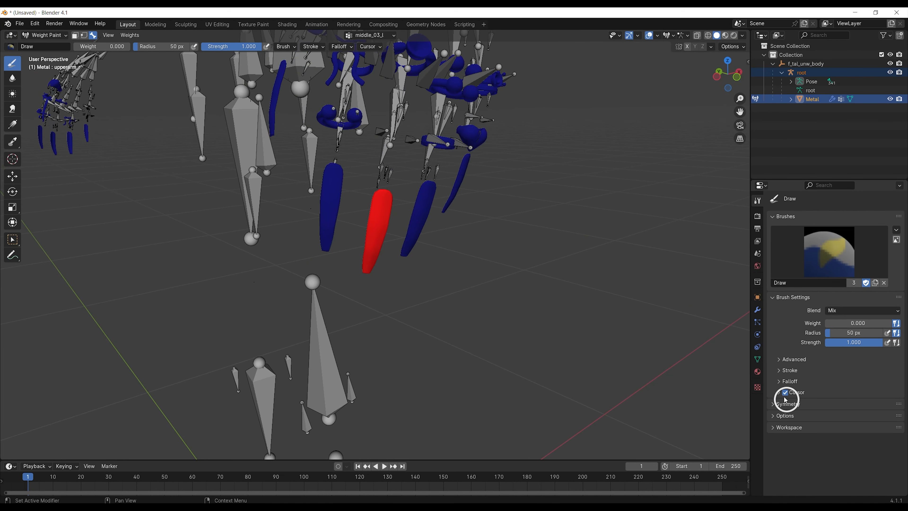
Turn off Front Faces Only in the brush's advanced settings so strokes also affect the back of the nails
{"action": "left_click", "coordinate": [781, 360]}
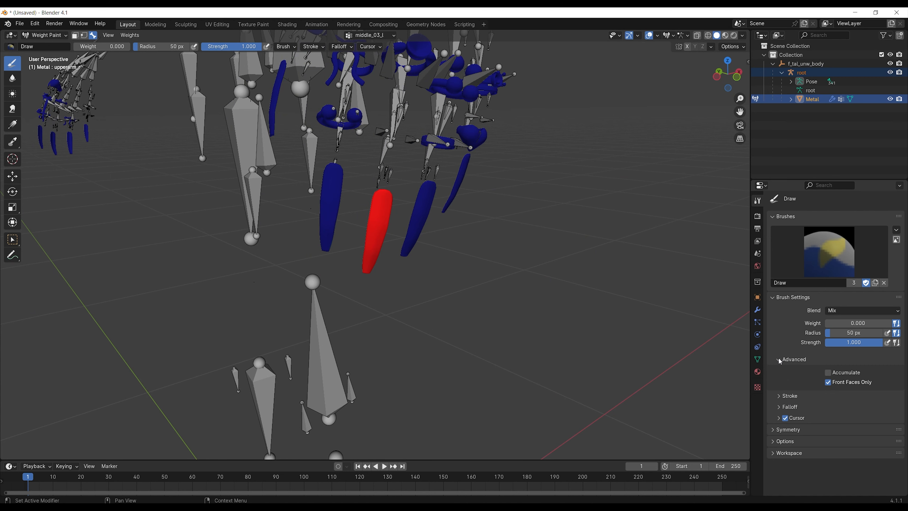
{"action": "left_click", "coordinate": [829, 382]}
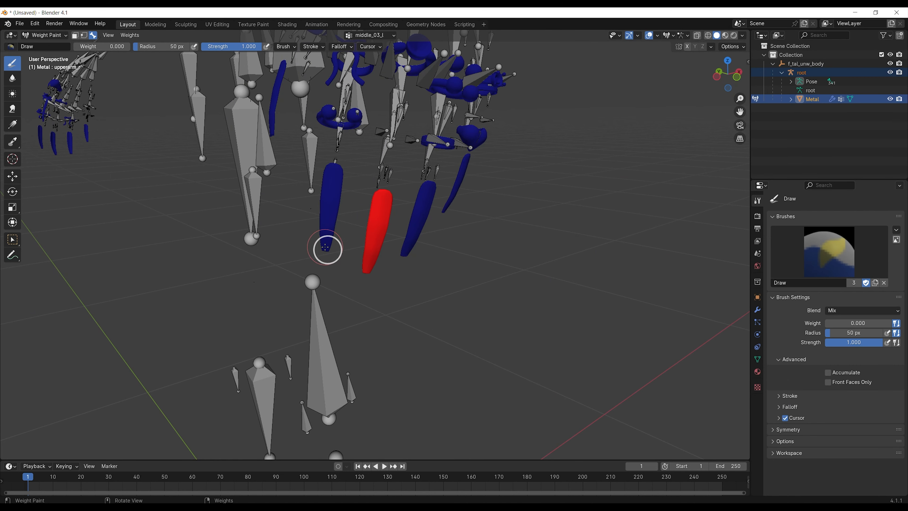
{"action": "mouse_move", "coordinate": [326, 249]}
{"action": "middle_mouse_down"}
{"action": "mouse_move", "coordinate": [351, 295]}
{"action": "mouse_move", "coordinate": [432, 300]}
{"action": "mouse_move", "coordinate": [568, 286]}
{"action": "mouse_move", "coordinate": [276, 155]}
{"action": "mouse_move", "coordinate": [316, 245]}
{"action": "mouse_move", "coordinate": [300, 190]}
{"action": "mouse_move", "coordinate": [250, 144]}
{"action": "mouse_move", "coordinate": [338, 320]}
{"action": "mouse_move", "coordinate": [274, 236]}
{"action": "mouse_move", "coordinate": [434, 251]}
{"action": "mouse_move", "coordinate": [370, 249]}
{"action": "mouse_move", "coordinate": [322, 266]}
{"action": "mouse_move", "coordinate": [290, 304]}
{"action": "mouse_move", "coordinate": [298, 271]}
{"action": "mouse_move", "coordinate": [273, 315]}
{"action": "mouse_move", "coordinate": [282, 307]}
{"action": "middle_mouse_up"}
{"action": "scroll", "coordinate": [282, 307], "scroll_direction": "up", "scroll_amount": 5}
{"action": "scroll", "coordinate": [180, 276], "scroll_direction": "down", "scroll_amount": 5}
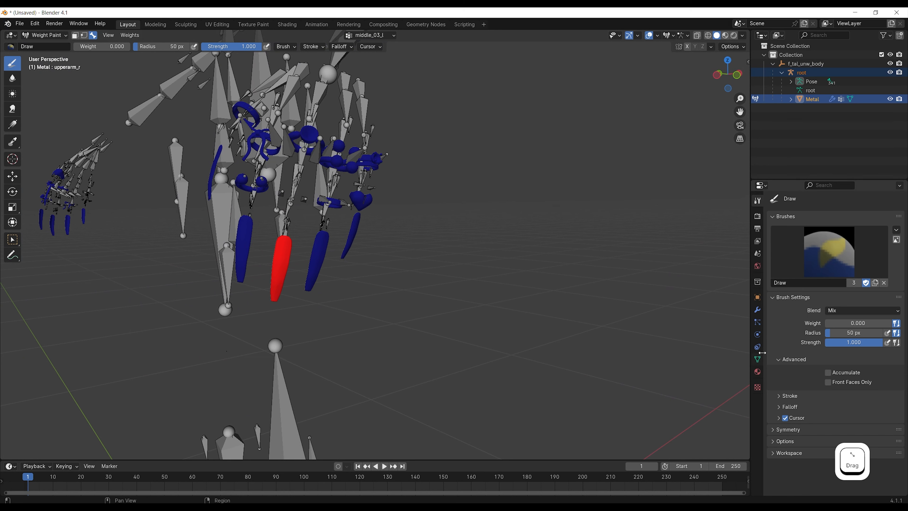
Go through the vertex groups from middle_03_in_l to pinky_03_l, checking each for stray weights on the jewelry and nails
{"action": "left_click", "coordinate": [757, 360]}
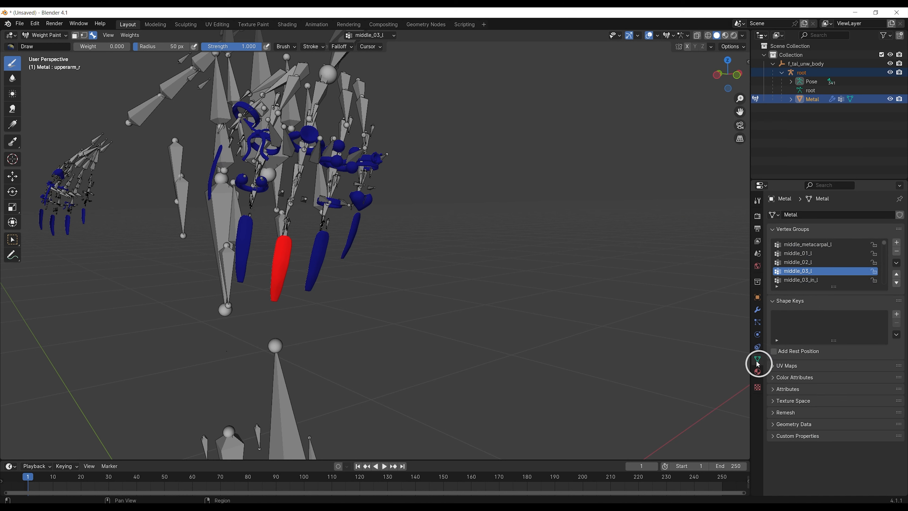
{"action": "left_click", "coordinate": [806, 282]}
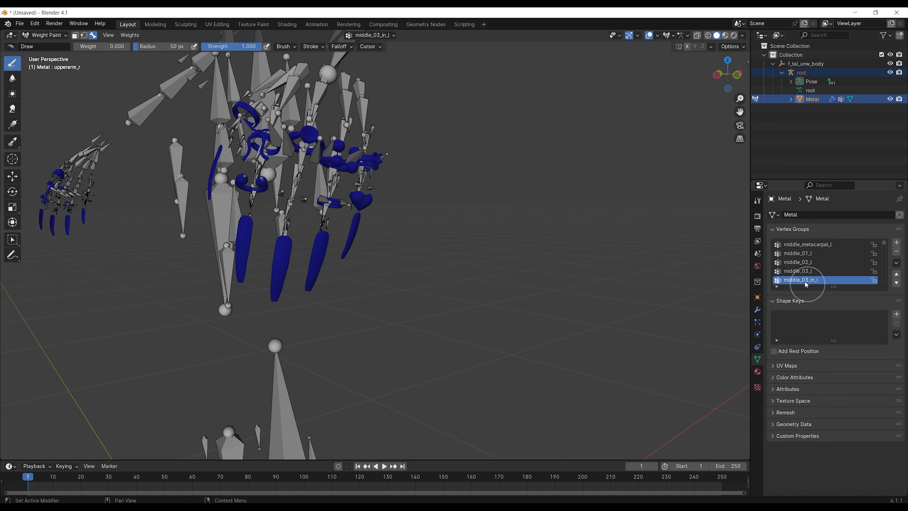
{"action": "scroll", "coordinate": [805, 281], "scroll_direction": "down", "scroll_amount": 2}
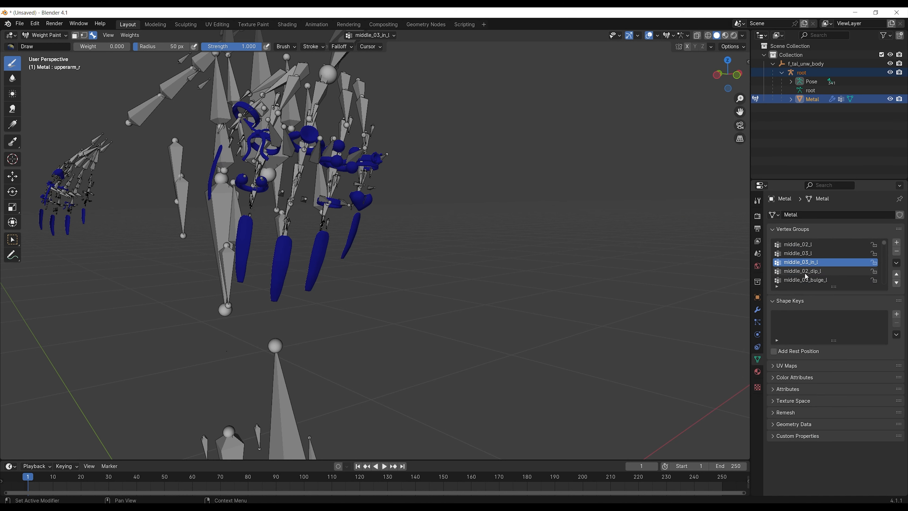
{"action": "left_click", "coordinate": [807, 272]}
{"action": "scroll", "coordinate": [806, 273], "scroll_direction": "down", "scroll_amount": 1, "text": "ctrl"}
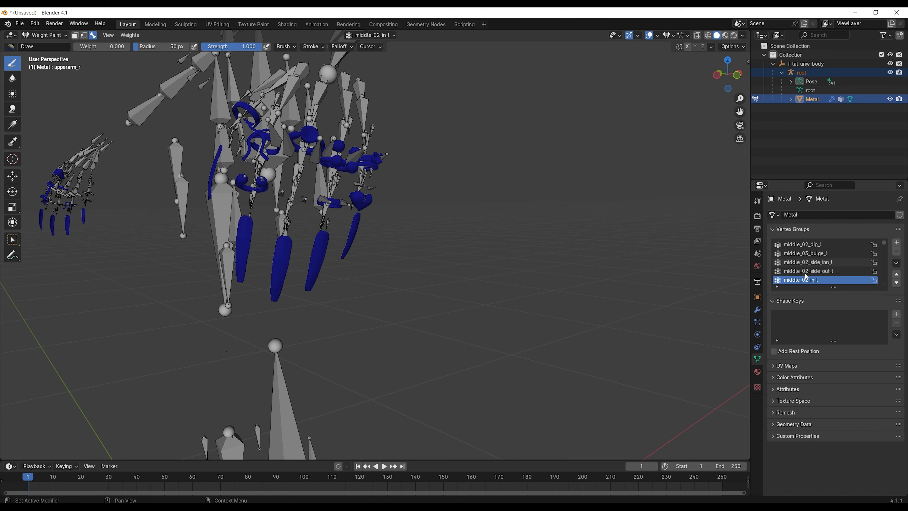
{"action": "scroll", "coordinate": [805, 274], "scroll_direction": "down", "scroll_amount": 2, "text": "ctrl"}
{"action": "scroll", "coordinate": [805, 273], "scroll_direction": "down", "scroll_amount": 8, "text": "ctrl"}
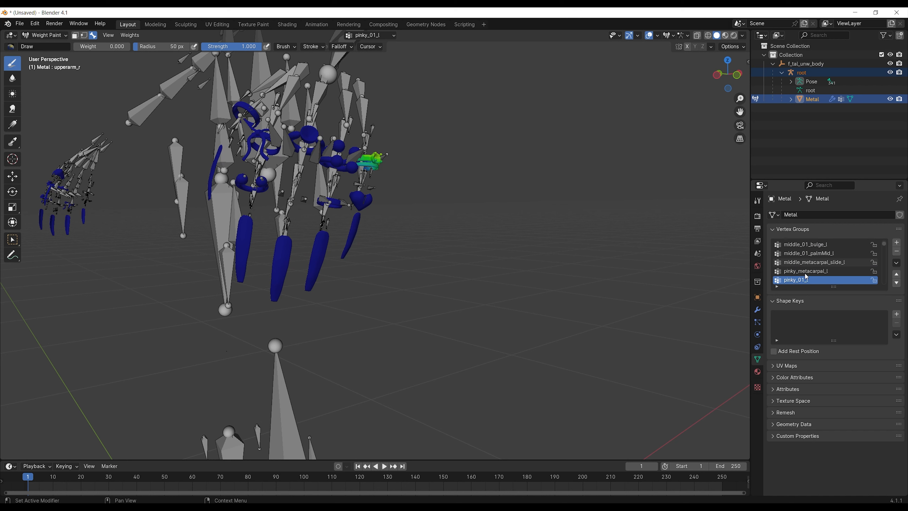
{"action": "scroll", "coordinate": [806, 275], "scroll_direction": "up", "scroll_amount": 1, "text": "ctrl"}
{"action": "scroll", "coordinate": [806, 276], "scroll_direction": "down", "scroll_amount": 2, "text": "ctrl"}
{"action": "scroll", "coordinate": [806, 277], "scroll_direction": "down", "scroll_amount": 1, "text": "ctrl"}
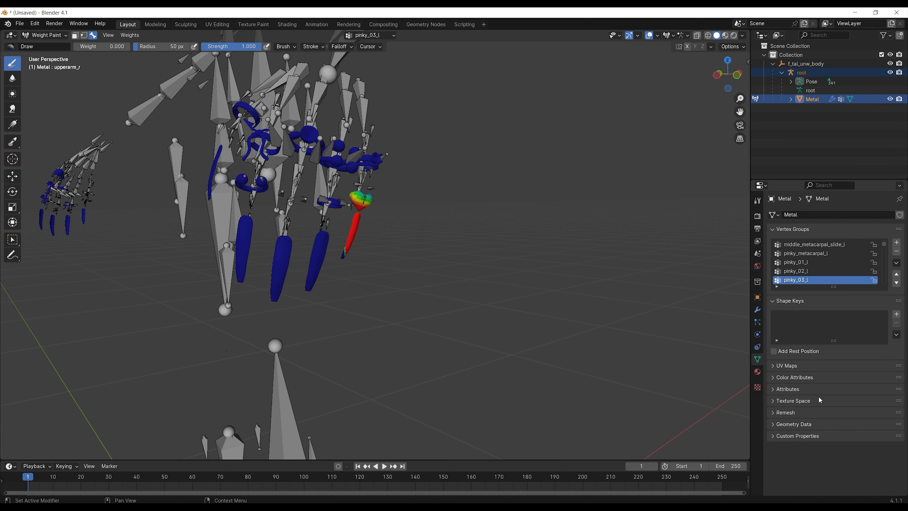
Set the brush weight to 1 and paint the pinky nail's tip fully into the pinky_03_l group
{"action": "left_click", "coordinate": [757, 201]}
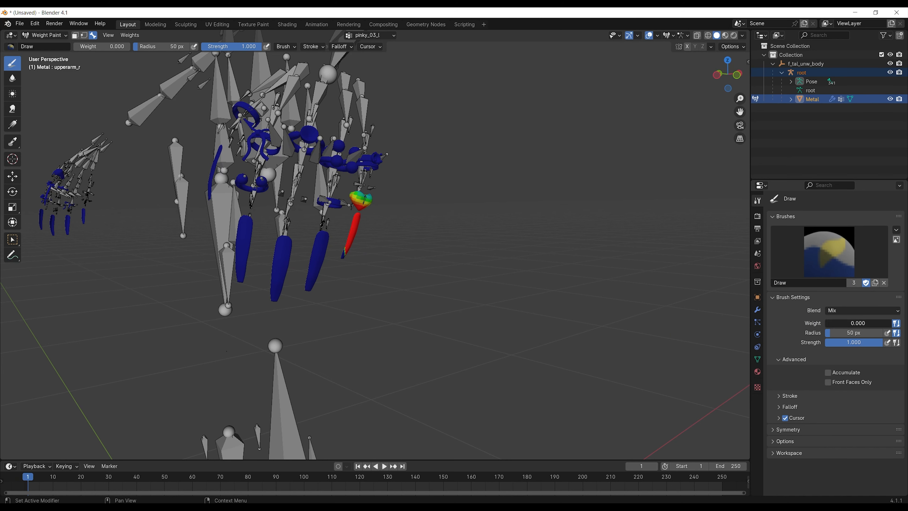
{"action": "left_click_drag", "start_coordinate": [826, 323], "coordinate": [884, 324]}
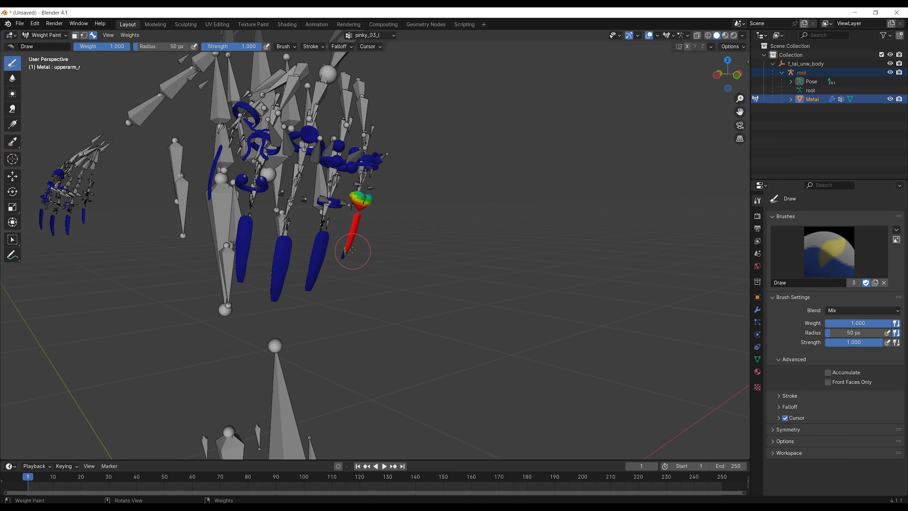
{"action": "scroll", "coordinate": [346, 257], "scroll_direction": "up", "scroll_amount": 4}
{"action": "scroll", "coordinate": [247, 193], "scroll_direction": "down", "scroll_amount": 6}
Select the ring_03_l group, set the brush weight to 0 and erase its influence from the pinky nail's tip
{"action": "left_click", "coordinate": [757, 359]}
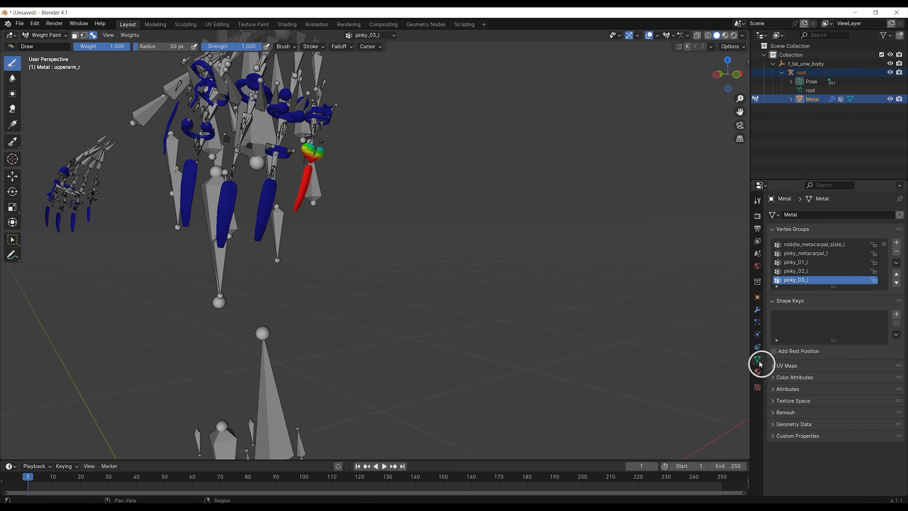
{"action": "key", "text": "Down"}
{"action": "scroll", "coordinate": [820, 283], "scroll_direction": "down", "scroll_amount": 5, "text": "ctrl"}
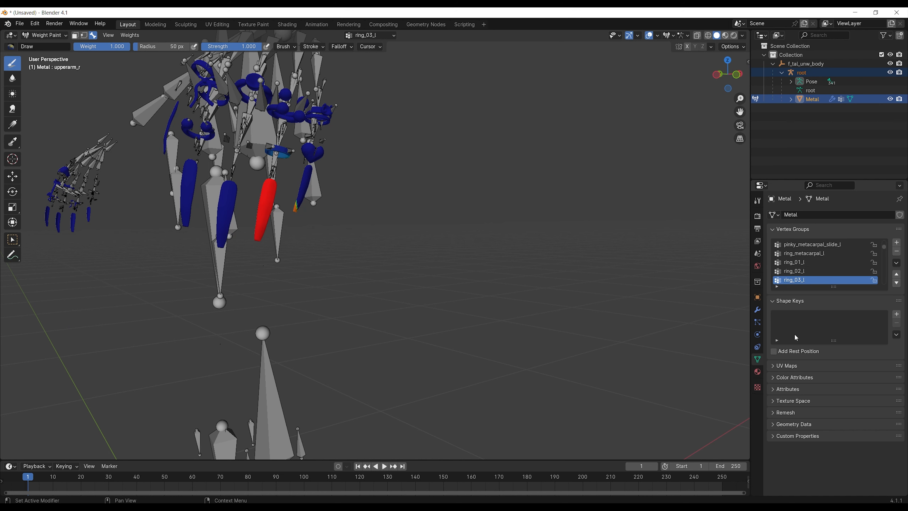
{"action": "left_click", "coordinate": [758, 201]}
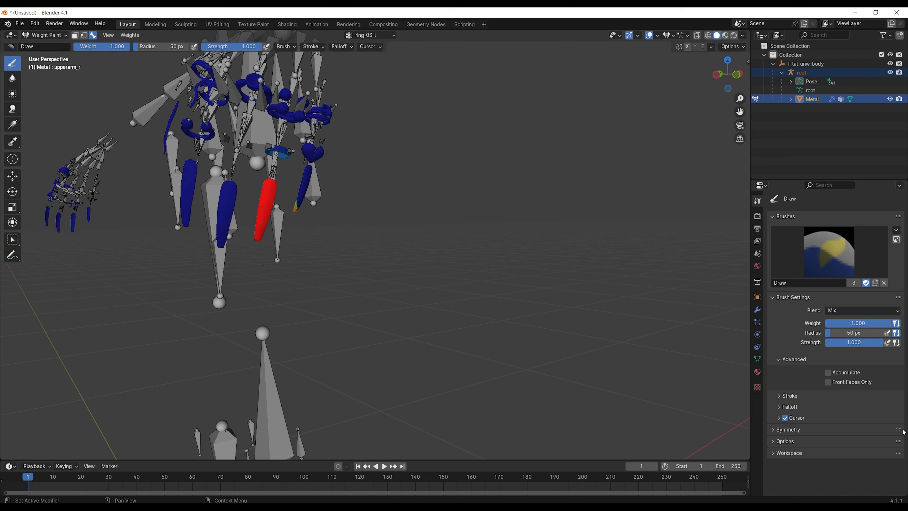
{"action": "mouse_move", "coordinate": [881, 325]}
{"action": "left_mouse_down"}
{"action": "mouse_move", "coordinate": [95, 326]}
{"action": "mouse_move", "coordinate": [820, 324]}
{"action": "left_mouse_up"}
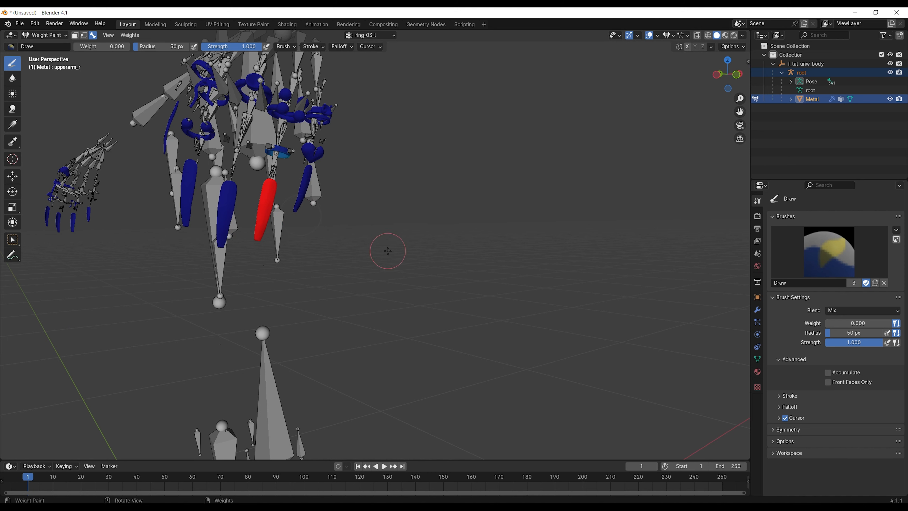
Go through the left ring finger's vertex groups from ring_03_l to ring_02_side_inn_l, checking each for stray weights on the jewelry
{"action": "left_click", "coordinate": [757, 359]}
{"action": "scroll", "coordinate": [813, 280], "scroll_direction": "down", "scroll_amount": 5}
{"action": "left_click", "coordinate": [814, 280]}
{"action": "left_click", "coordinate": [809, 262]}
{"action": "scroll", "coordinate": [805, 290], "scroll_direction": "down", "scroll_amount": 15, "text": "ctrl"}
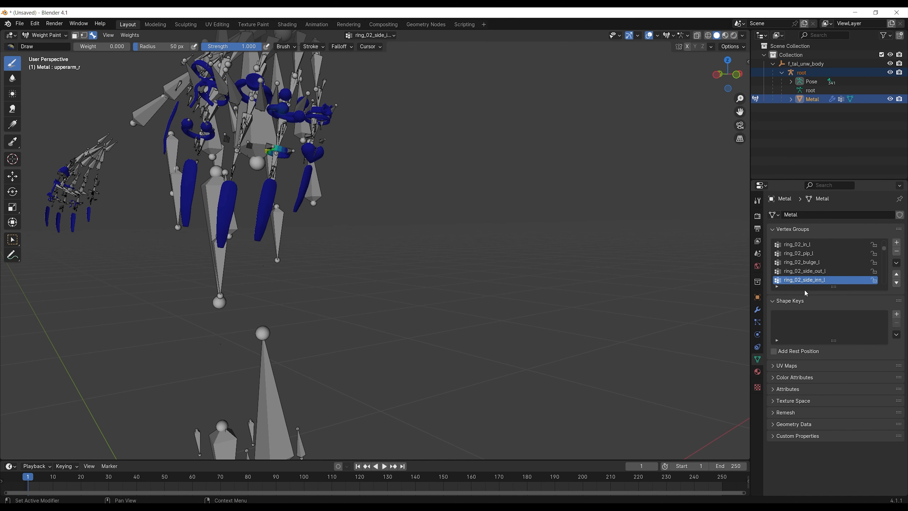
Select the thumb_03_l group and set the brush weight to 1 for the left thumb nail
{"action": "scroll", "coordinate": [805, 290], "scroll_direction": "up", "scroll_amount": 1, "text": "ctrl"}
{"action": "middle_click_drag", "start_coordinate": [501, 283], "coordinate": [540, 288]}
{"action": "left_click", "coordinate": [545, 288]}
{"action": "key", "text": "ctrl+z"}
{"action": "left_click", "coordinate": [801, 247]}
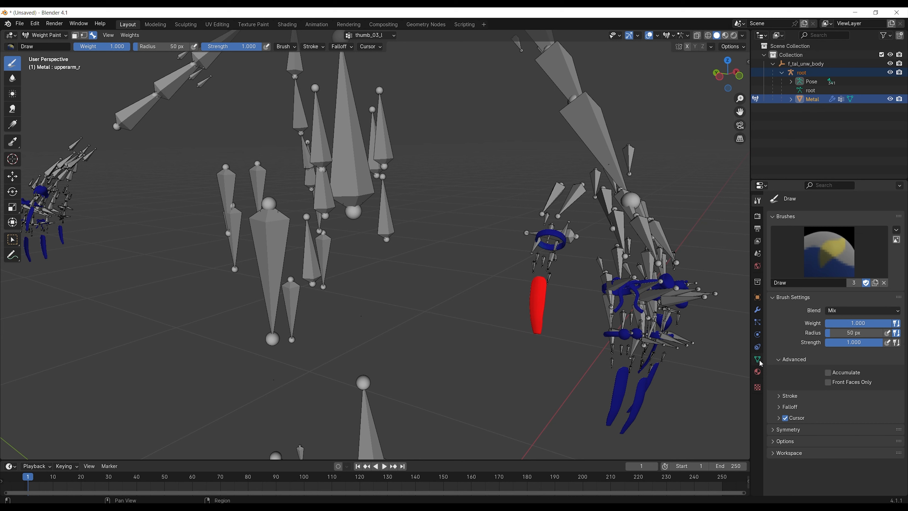
Check the left-hand groups from thumb_03_pip_l through thumb_01_side_inn_l to index_03_in_l for stray weights
{"action": "left_click", "coordinate": [758, 360]}
{"action": "scroll", "coordinate": [825, 282], "scroll_direction": "down", "scroll_amount": 1, "text": "ctrl"}
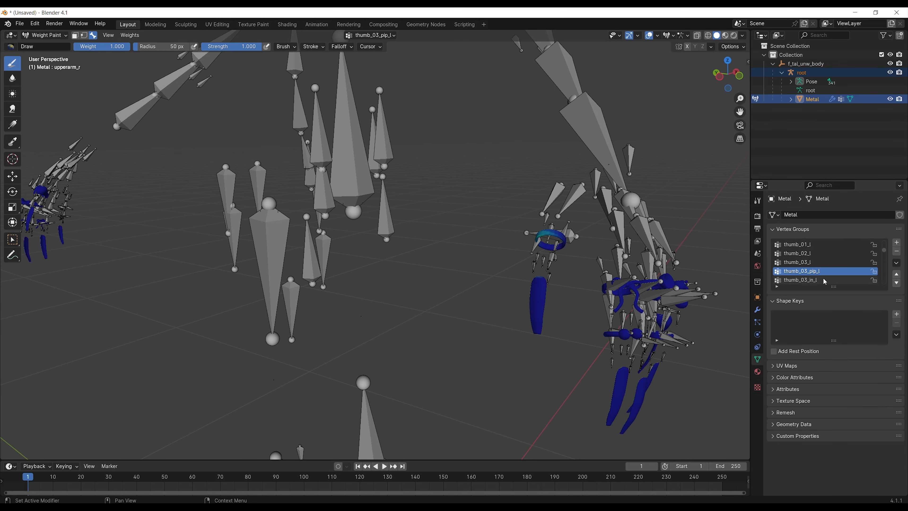
{"action": "left_click", "coordinate": [807, 281]}
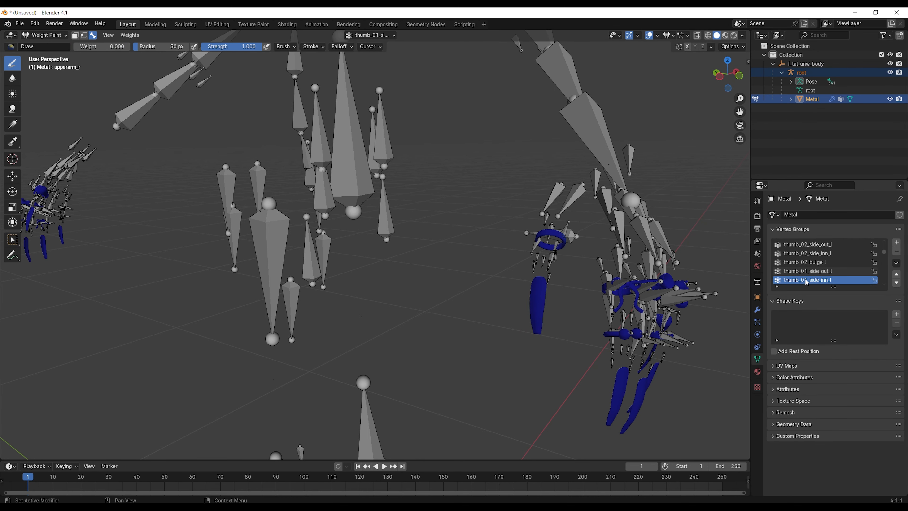
{"action": "left_click", "coordinate": [813, 281]}
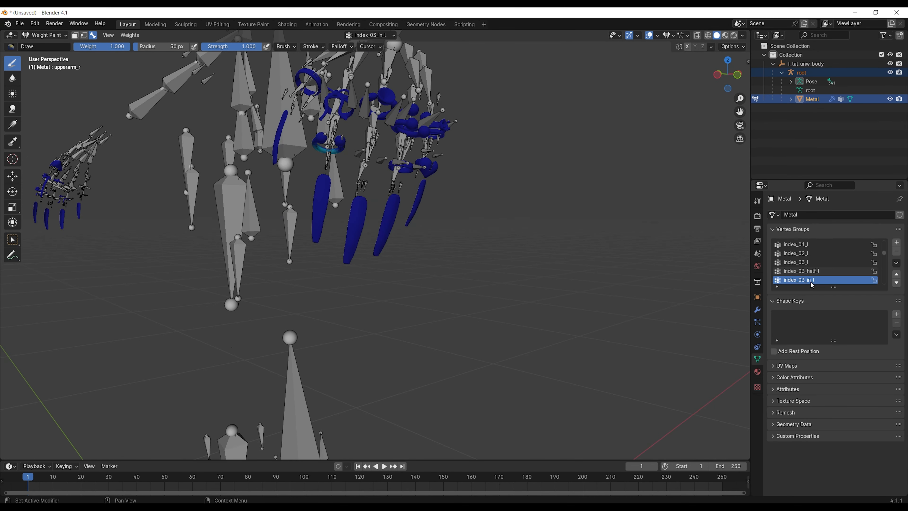
Select the middle_03_r group, set the brush weight to 0 and erase its influence from the neighbouring nail's tip
{"action": "left_click", "coordinate": [829, 271]}
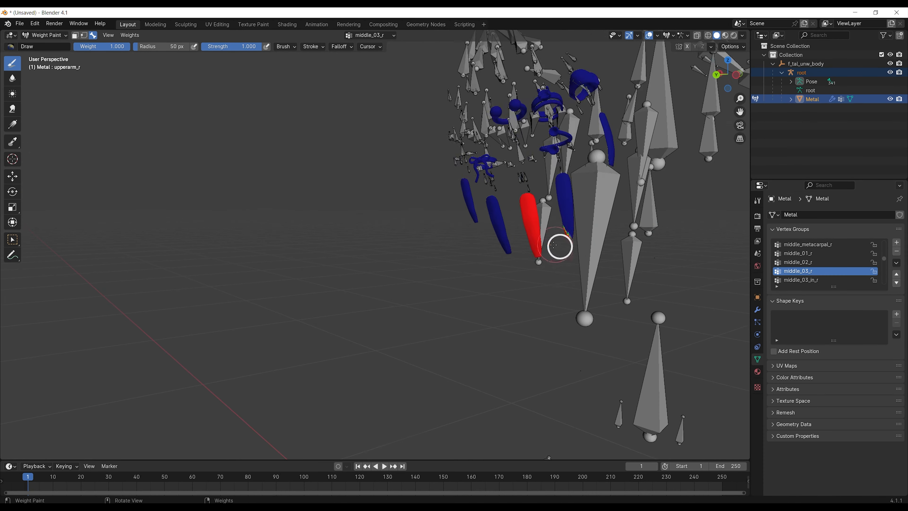
{"action": "left_click", "coordinate": [757, 201]}
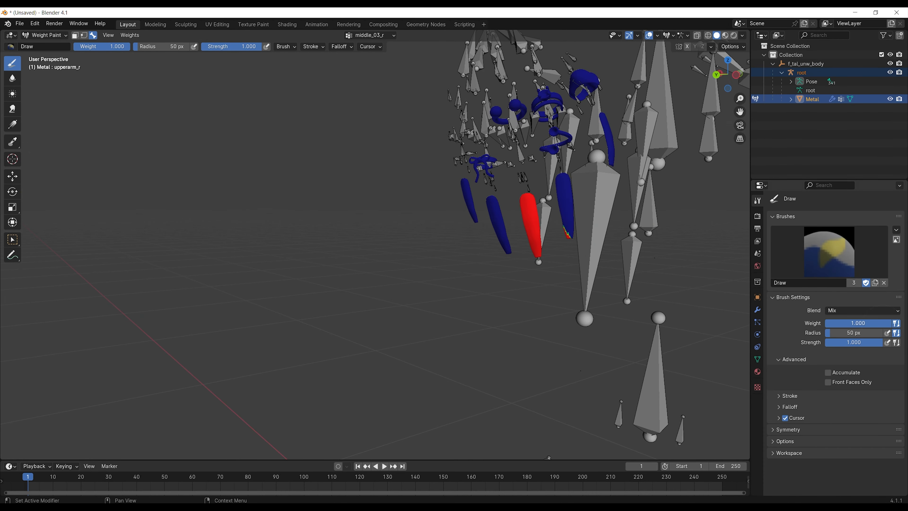
Set the brush weight to 1 for the pinky_03_r group, and check the right pinky groups down to pinky_01_palm_r
{"action": "left_click", "coordinate": [812, 280]}
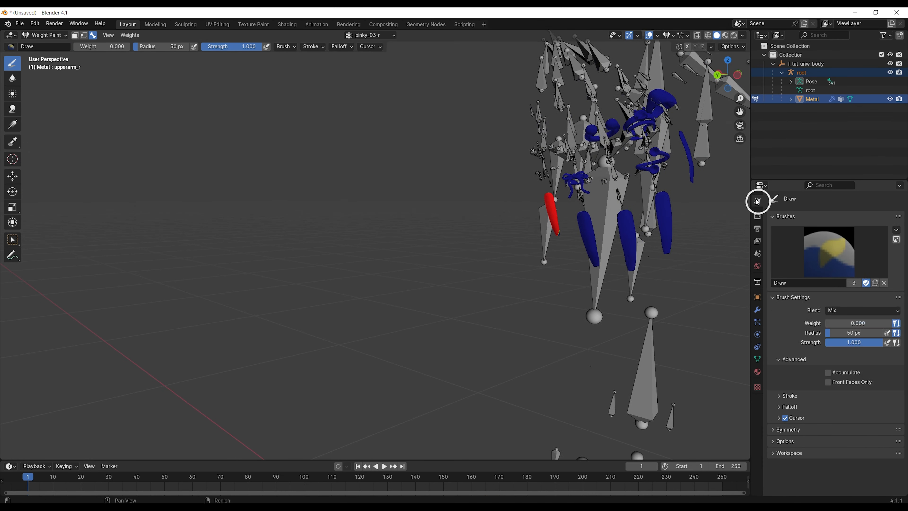
{"action": "left_click", "coordinate": [757, 359]}
{"action": "left_click", "coordinate": [805, 271]}
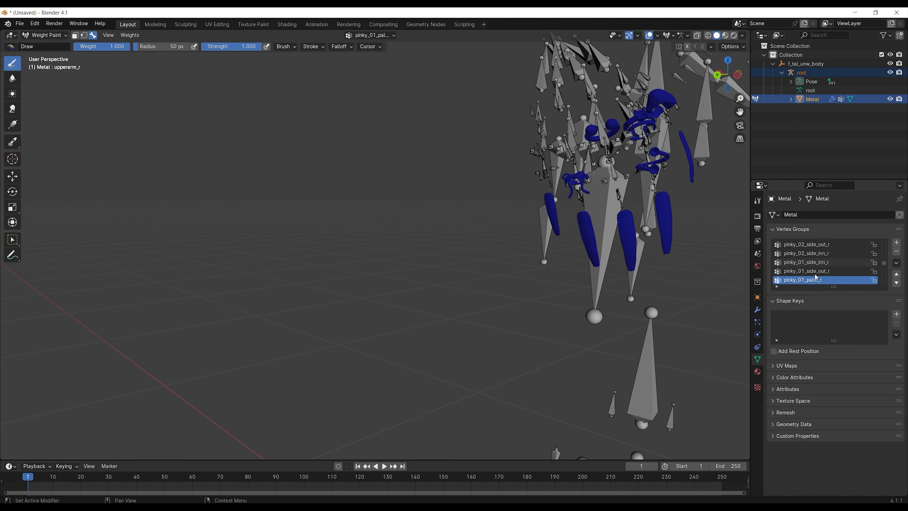
Set the brush weight to 0 and clear the ring_03_r group's influence from the right pinky nail's tip
{"action": "left_click", "coordinate": [757, 201]}
{"action": "double_click", "coordinate": [848, 323]}
{"action": "type", "text": "0"}
{"action": "key", "text": "Return"}
{"action": "left_click", "coordinate": [758, 359]}
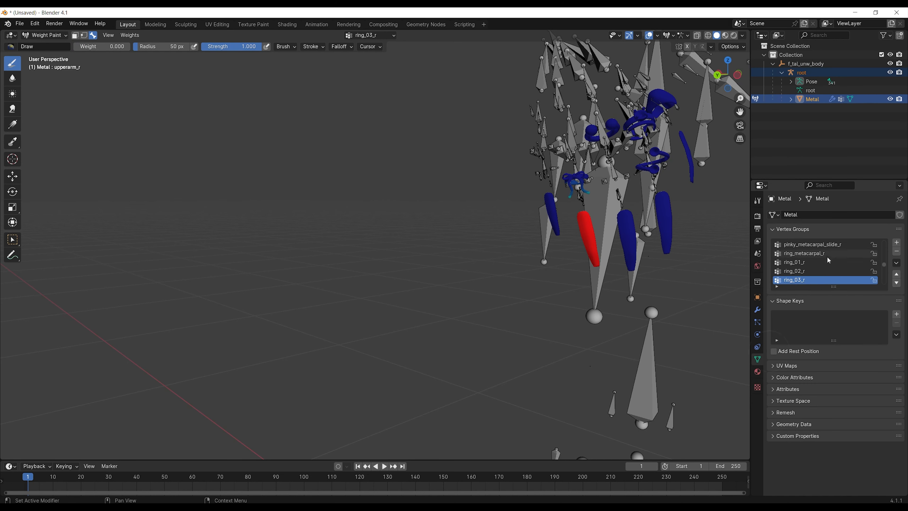
Check the right-hand vertex groups from ring_03_r through the thumb groups to index_03_r for stray weights
{"action": "scroll", "coordinate": [822, 261], "scroll_direction": "down", "scroll_amount": 3}
{"action": "left_click", "coordinate": [804, 272]}
{"action": "middle_click_drag", "start_coordinate": [679, 286], "coordinate": [675, 299]}
{"action": "scroll", "coordinate": [824, 265], "scroll_direction": "up", "scroll_amount": 3}
{"action": "left_click", "coordinate": [825, 280]}
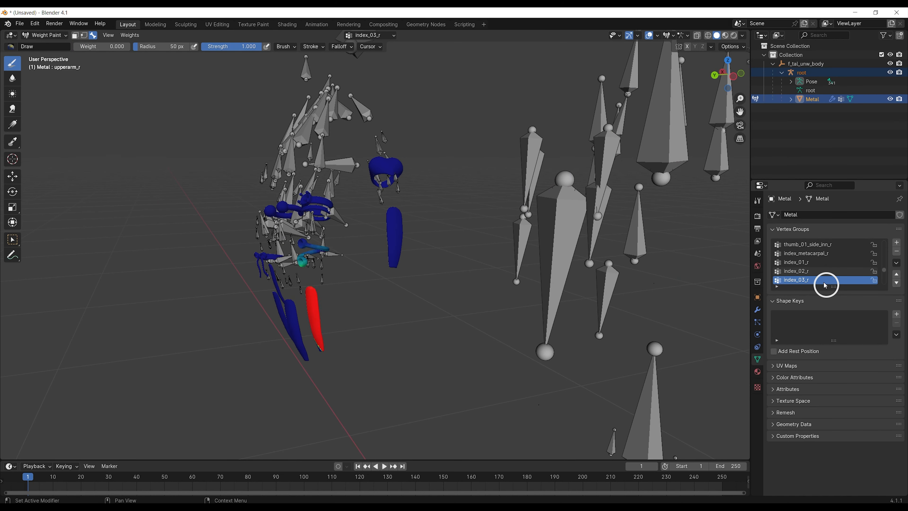
Set the brush weight to 1 for the index_03_r group, and check the remaining groups through index_metacarpal_slide_r to upperarm_in_r
{"action": "left_click", "coordinate": [757, 200]}
{"action": "left_click", "coordinate": [757, 359]}
{"action": "scroll", "coordinate": [822, 265], "scroll_direction": "down", "scroll_amount": 3}
{"action": "left_click", "coordinate": [819, 280]}
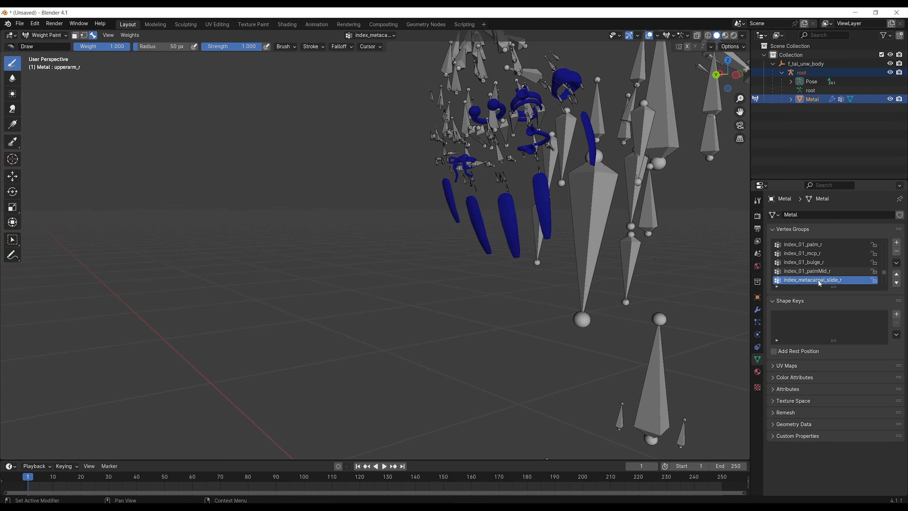
{"action": "scroll", "coordinate": [819, 281], "scroll_direction": "down", "scroll_amount": 10, "text": "ctrl"}
{"action": "scroll", "coordinate": [469, 331], "scroll_direction": "down", "scroll_amount": 8}
{"action": "middle_click_drag", "start_coordinate": [469, 332], "coordinate": [452, 334]}
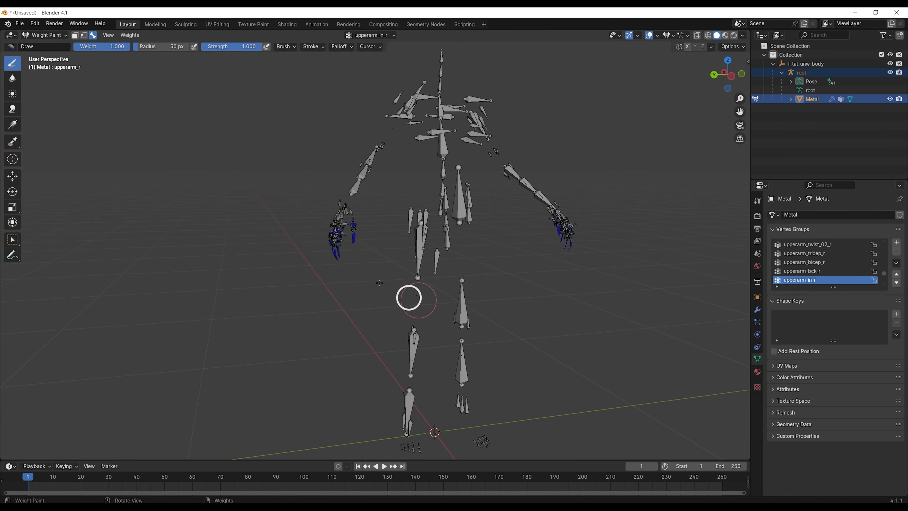
Return to Object Mode, clear the selection, and select the Metal mesh together with the root armature
{"action": "left_click", "coordinate": [55, 38]}
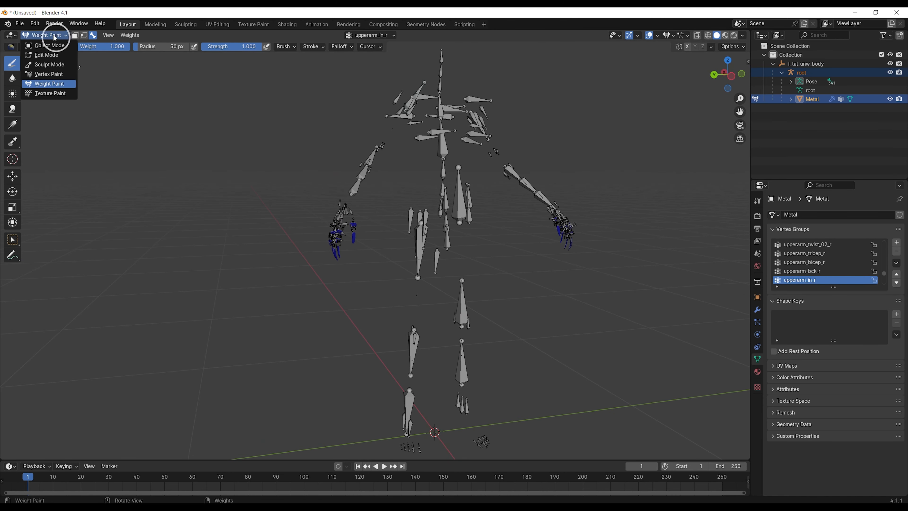
{"action": "left_click", "coordinate": [55, 47]}
{"action": "key", "text": "alt+a"}
{"action": "key", "text": "c"}
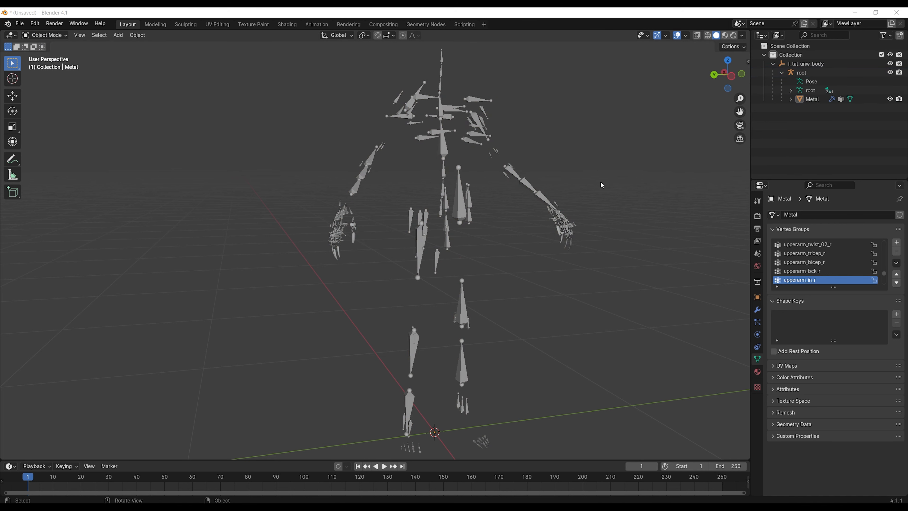
{"action": "scroll", "coordinate": [323, 248], "scroll_direction": "up", "scroll_amount": 2}
{"action": "left_click", "coordinate": [340, 212]}
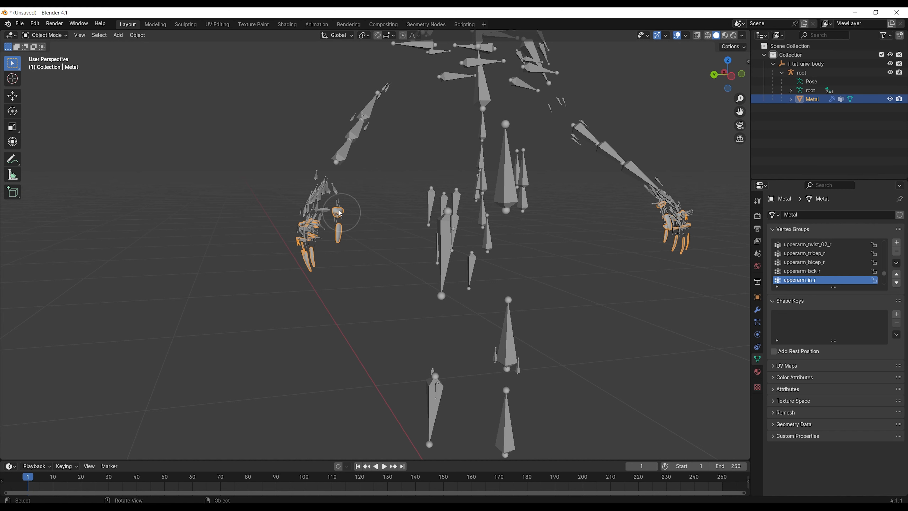
{"action": "left_click", "coordinate": [346, 154], "text": "shift"}
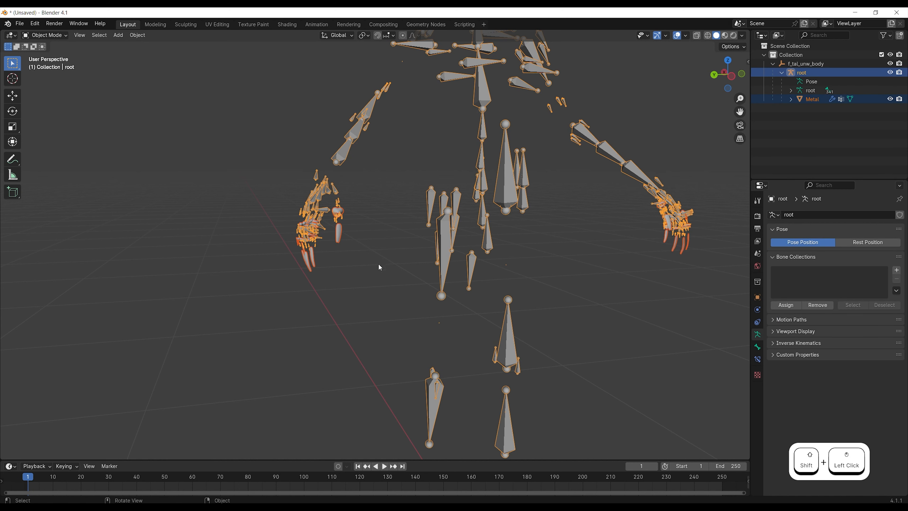
Start an FBX export of the mesh and armature, limiting the object types and adjusting the armature's primary bone axis
{"action": "left_click", "coordinate": [21, 25]}
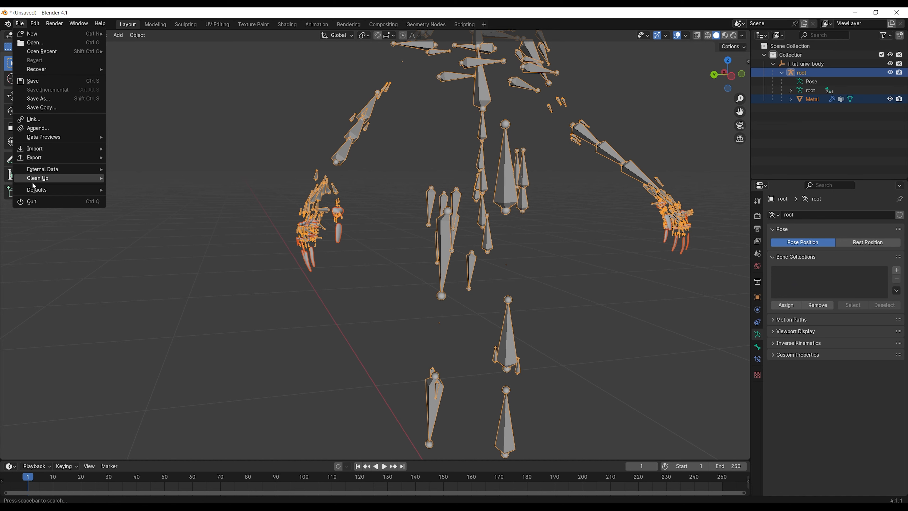
{"action": "mouse_move", "coordinate": [43, 159]}
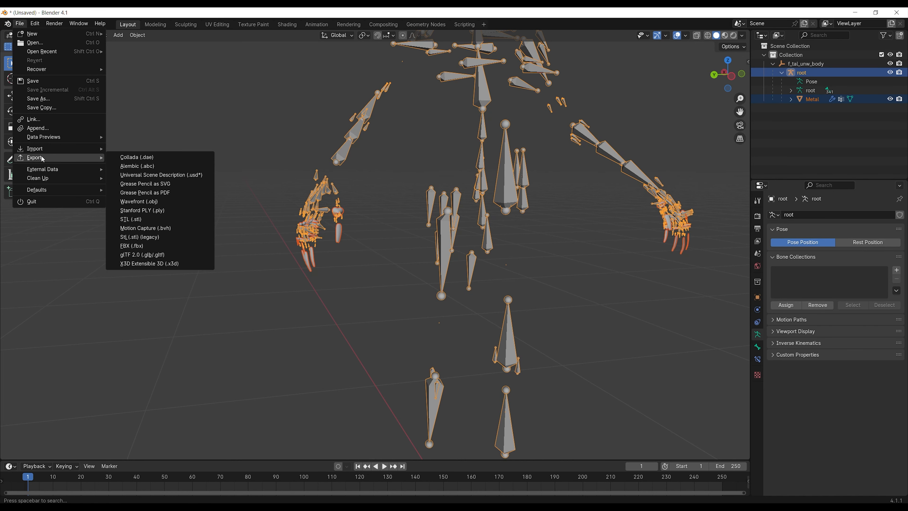
{"action": "left_click", "coordinate": [131, 246]}
{"action": "left_click", "coordinate": [653, 276], "text": "shift"}
{"action": "scroll", "coordinate": [660, 338], "scroll_direction": "down", "scroll_amount": 5}
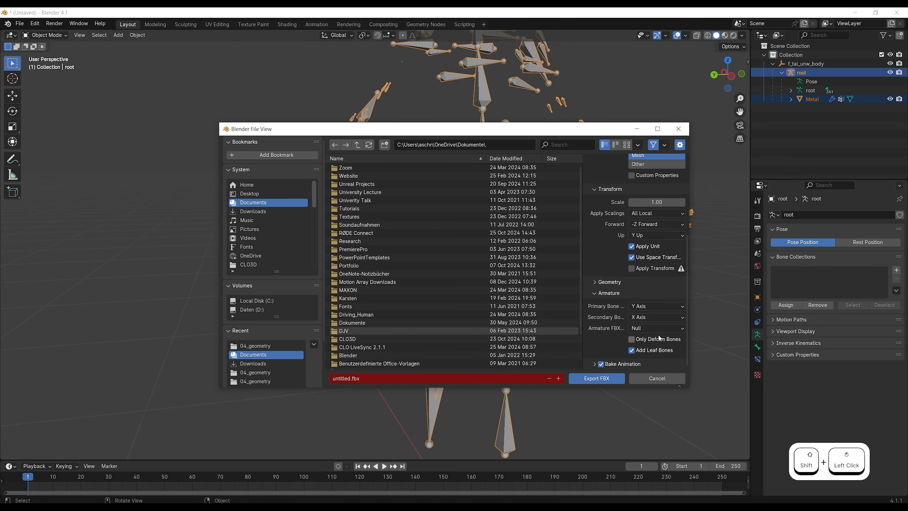
{"action": "left_click", "coordinate": [657, 307]}
{"action": "left_click", "coordinate": [654, 314]}
Choose the 04_geometry folder and export the FBX as jewelery_metal_rigged
{"action": "left_click", "coordinate": [266, 346]}
{"action": "left_click", "coordinate": [368, 176]}
{"action": "left_click", "coordinate": [356, 379]}
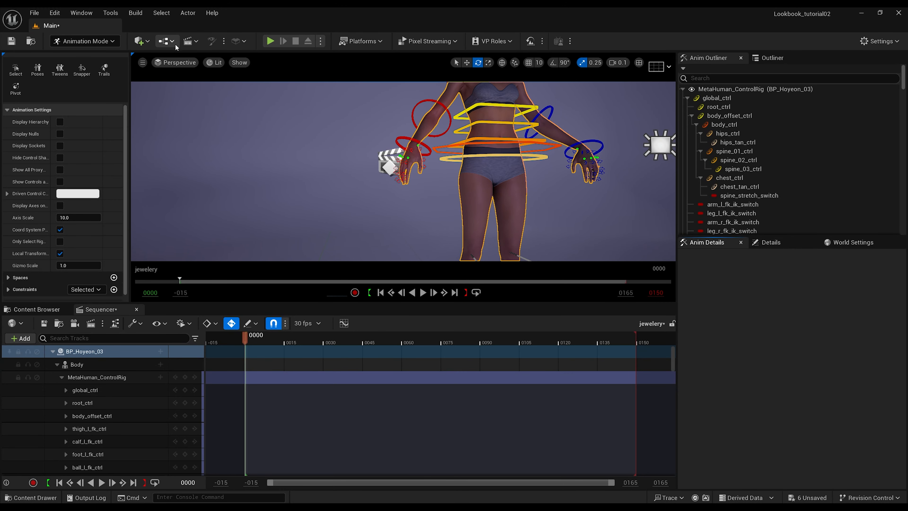
Switch to Unreal Engine and bring the jewelery_metal_rigged FBX into the project's Props folder
{"action": "left_click", "coordinate": [36, 309]}
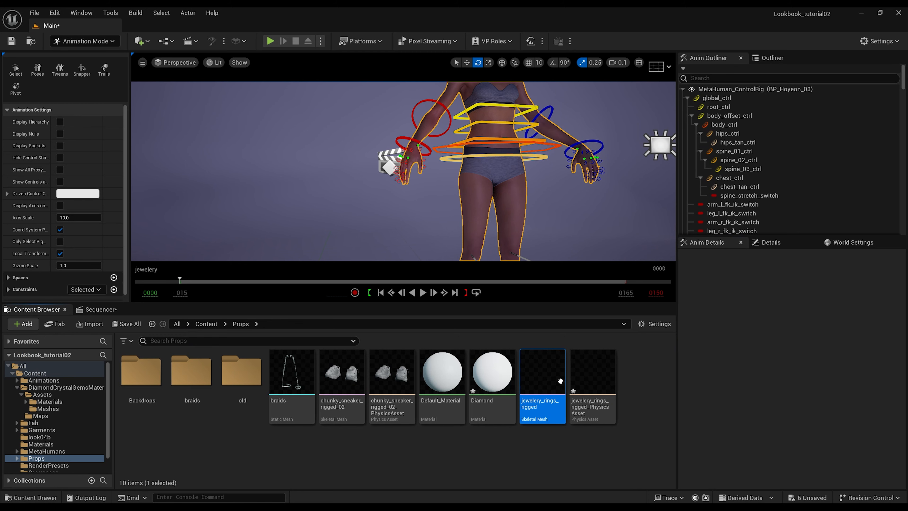
{"action": "mouse_move", "coordinate": [351, 508]}
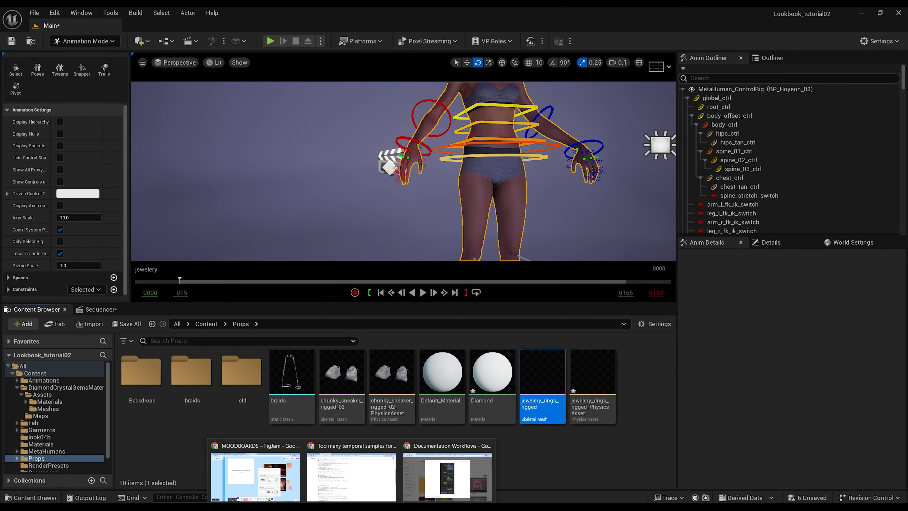
{"action": "mouse_move", "coordinate": [308, 508]}
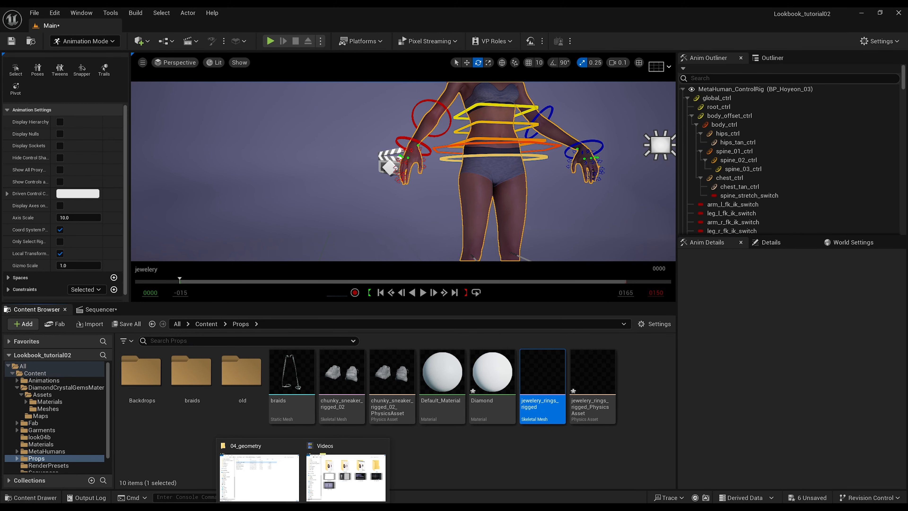
{"action": "left_click", "coordinate": [345, 472]}
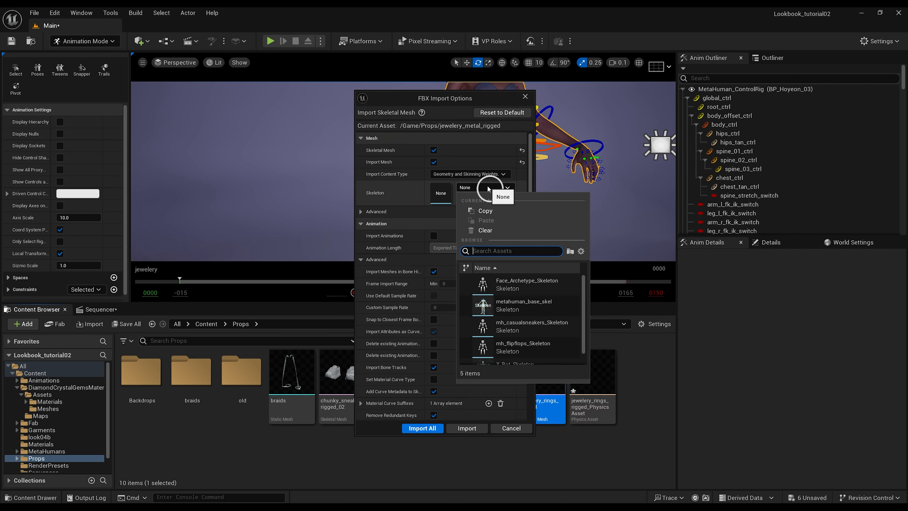
Assign the MetaHuman skeleton, keep the material import method at Do Not Create Material, and import the skeletal mesh
{"action": "left_click", "coordinate": [501, 288]}
{"action": "scroll", "coordinate": [473, 321], "scroll_direction": "down", "scroll_amount": 5}
{"action": "scroll", "coordinate": [473, 325], "scroll_direction": "down", "scroll_amount": 4}
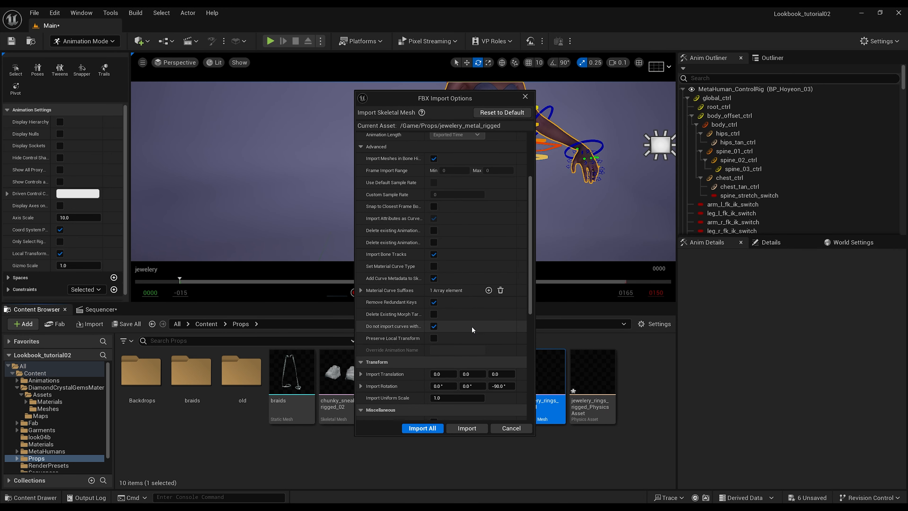
{"action": "scroll", "coordinate": [476, 377], "scroll_direction": "down", "scroll_amount": 8}
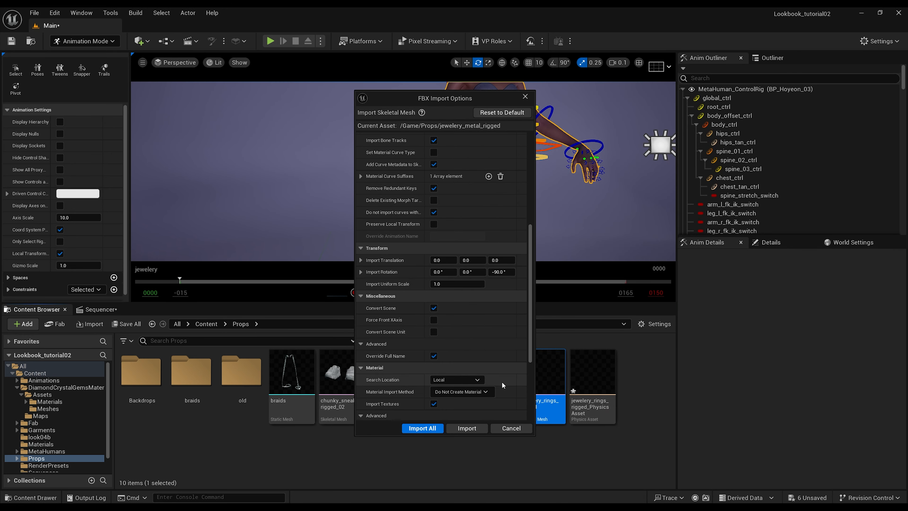
{"action": "left_click", "coordinate": [471, 379]}
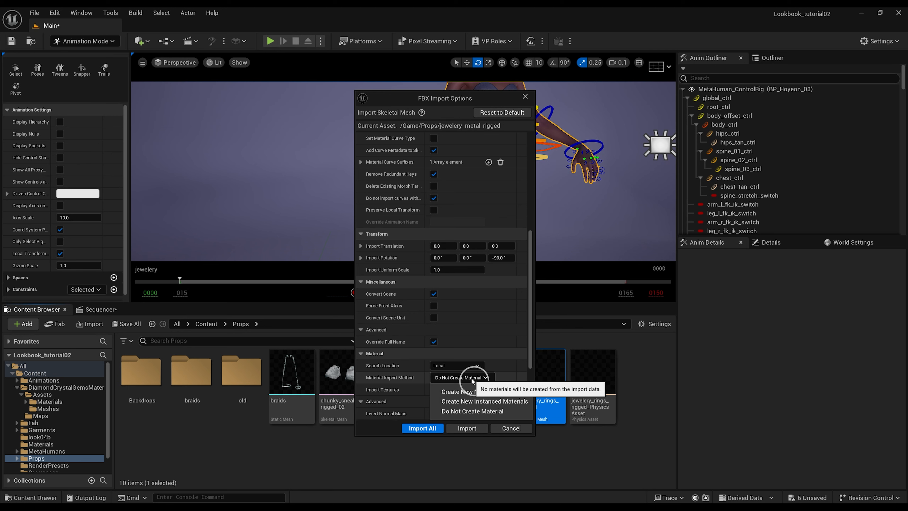
{"action": "left_click", "coordinate": [488, 411]}
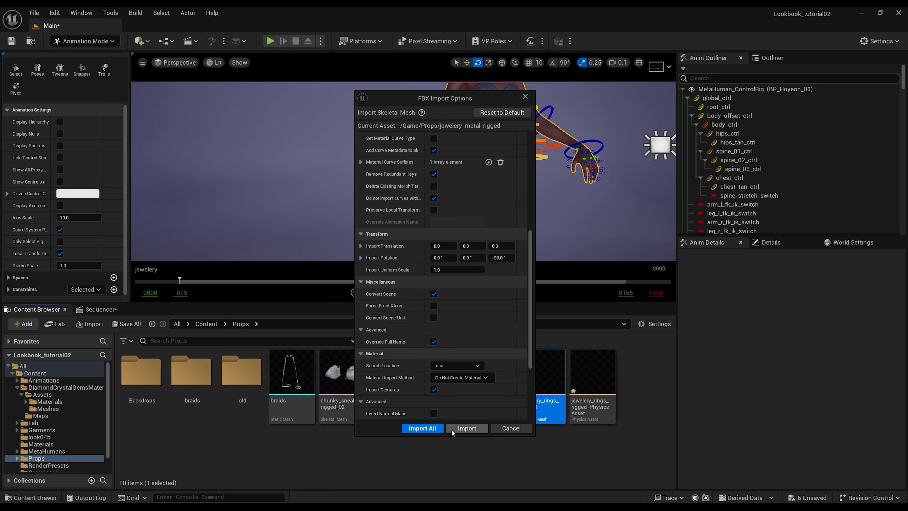
{"action": "left_click", "coordinate": [468, 429]}
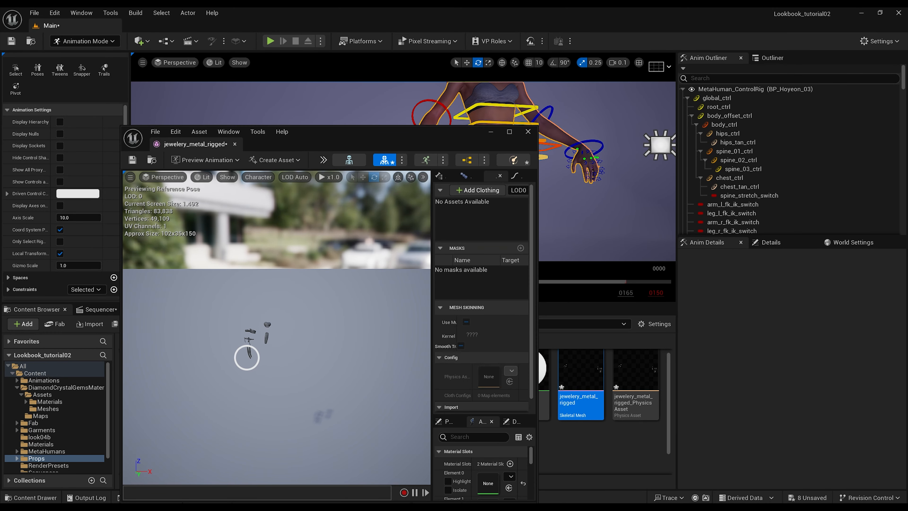
Assign Silver_Polished_MAT from the Materials folder to the jewelry mesh's Element 0 slot and the pink nail polish material to Element 1
{"action": "left_click", "coordinate": [41, 444]}
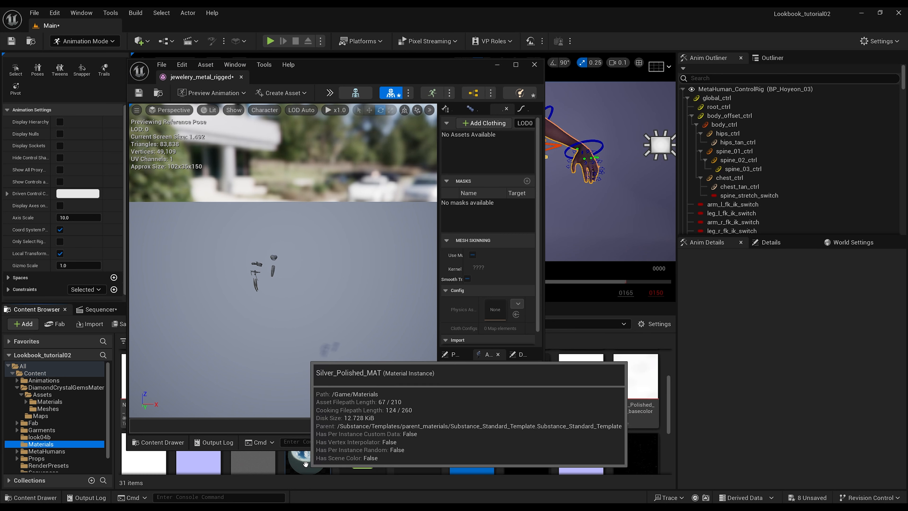
{"action": "left_click_drag", "start_coordinate": [327, 465], "coordinate": [499, 416]}
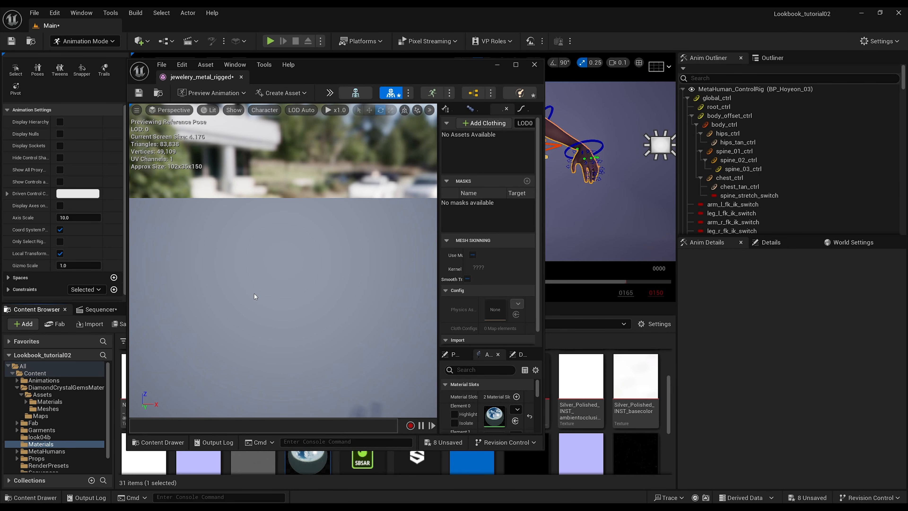
{"action": "left_click_drag", "start_coordinate": [442, 71], "coordinate": [246, 94]}
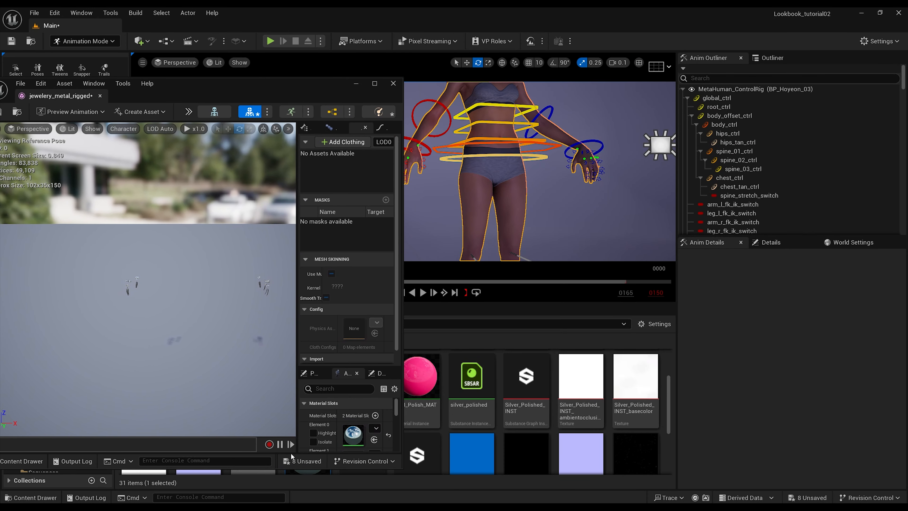
{"action": "scroll", "coordinate": [363, 407], "scroll_direction": "down", "scroll_amount": 1}
{"action": "left_click_drag", "start_coordinate": [420, 379], "coordinate": [352, 413]}
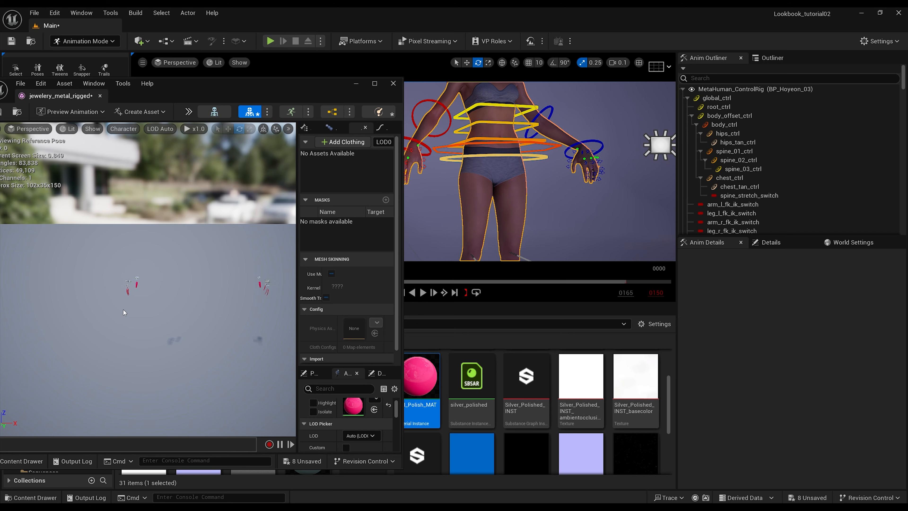
{"action": "left_click", "coordinate": [356, 84]}
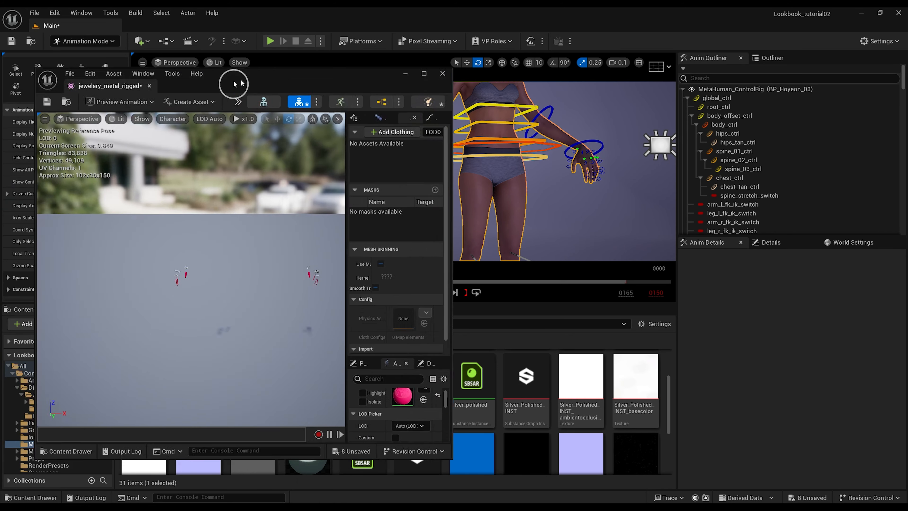
Switch the editor to Selection mode and open the BP_Hoyeon_03 blueprint in its viewport to view the character's components
{"action": "left_click", "coordinate": [85, 41]}
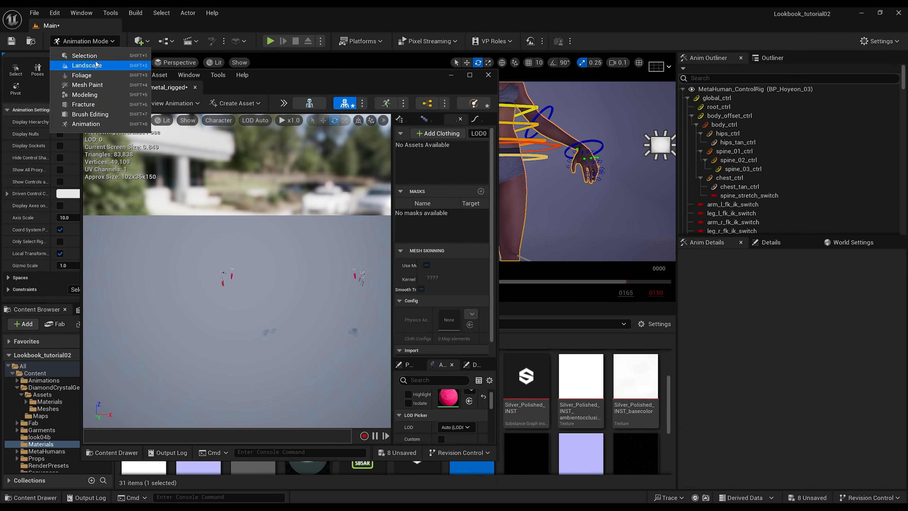
{"action": "left_click", "coordinate": [88, 54]}
{"action": "left_click", "coordinate": [872, 281]}
{"action": "left_click", "coordinate": [188, 122]}
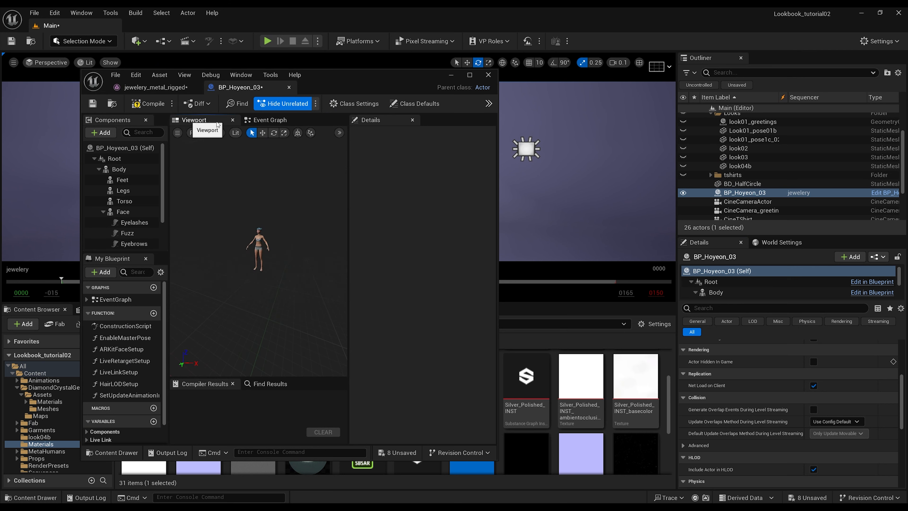
{"action": "scroll", "coordinate": [257, 245], "scroll_direction": "up", "scroll_amount": 5}
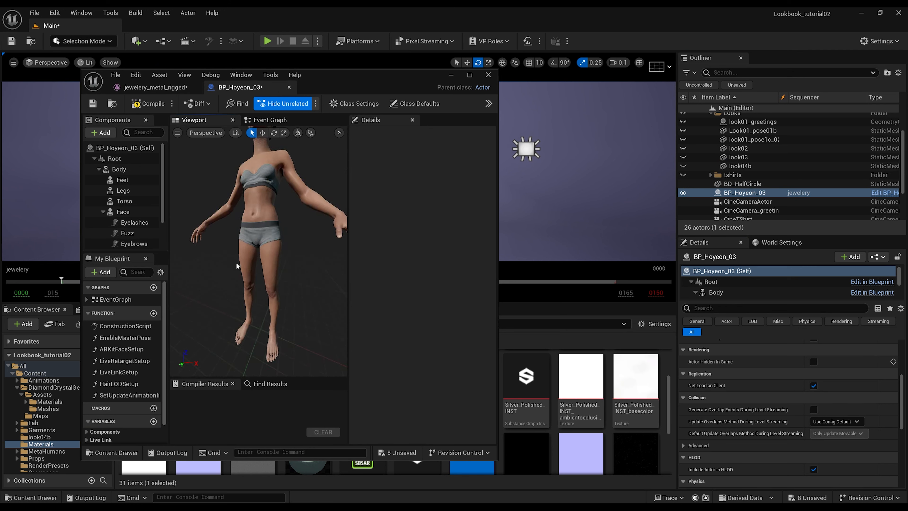
{"action": "left_click_drag", "start_coordinate": [237, 266], "coordinate": [204, 245]}
{"action": "scroll", "coordinate": [230, 250], "scroll_direction": "up", "scroll_amount": 5}
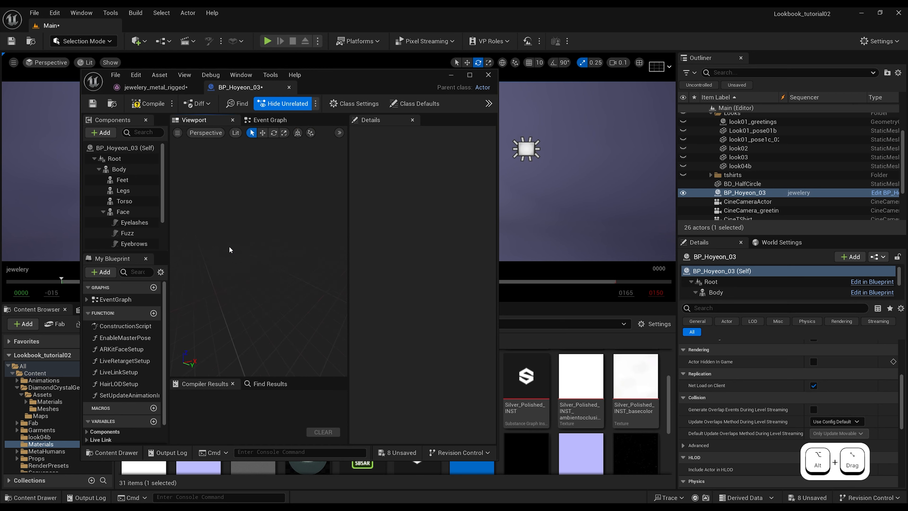
Check the skeletal mesh and material assigned to the Torso component of BP_Hoyeon_03
{"action": "left_click", "coordinate": [242, 209]}
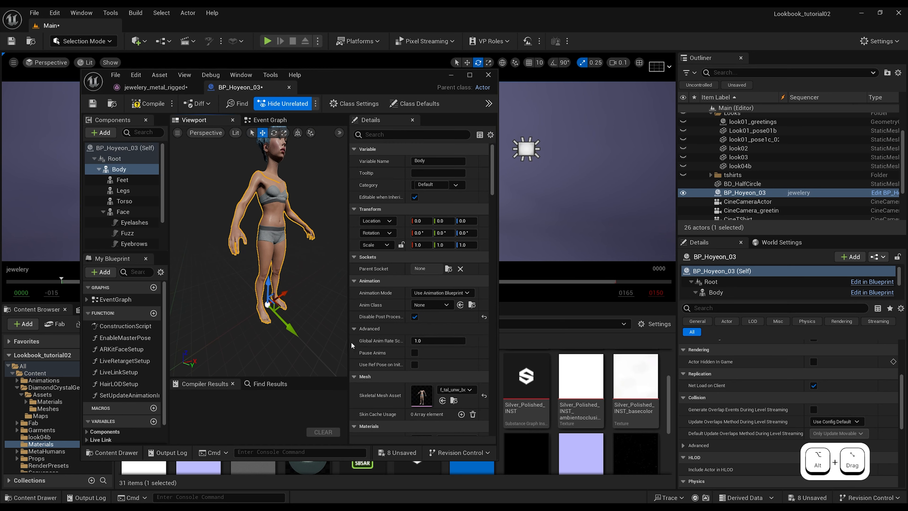
{"action": "left_click", "coordinate": [130, 191]}
{"action": "left_click", "coordinate": [123, 201]}
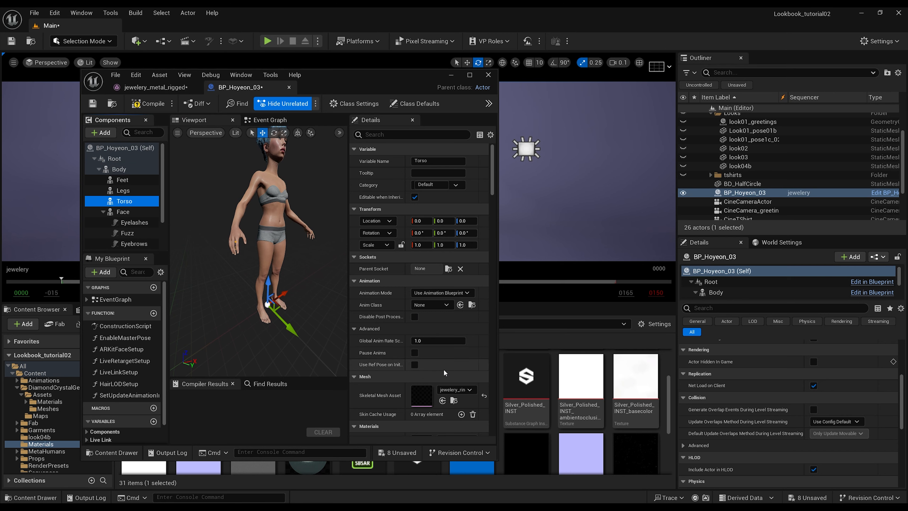
{"action": "scroll", "coordinate": [419, 372], "scroll_direction": "down", "scroll_amount": 5}
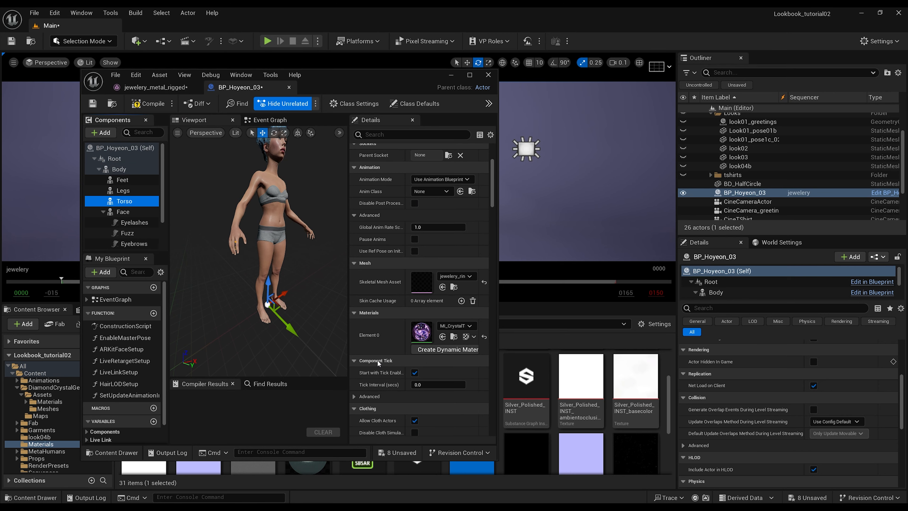
{"action": "scroll", "coordinate": [378, 363], "scroll_direction": "down", "scroll_amount": 1}
{"action": "scroll", "coordinate": [379, 364], "scroll_direction": "up", "scroll_amount": 3}
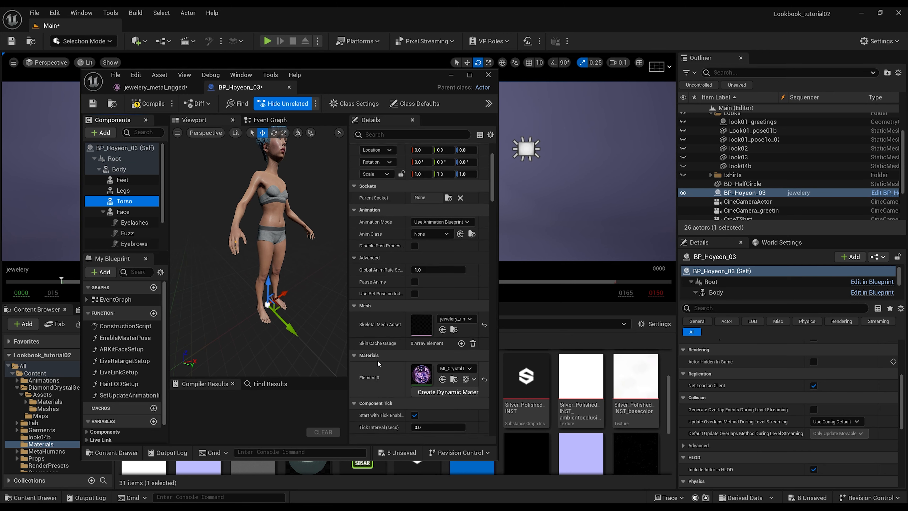
{"action": "scroll", "coordinate": [378, 360], "scroll_direction": "up", "scroll_amount": 3}
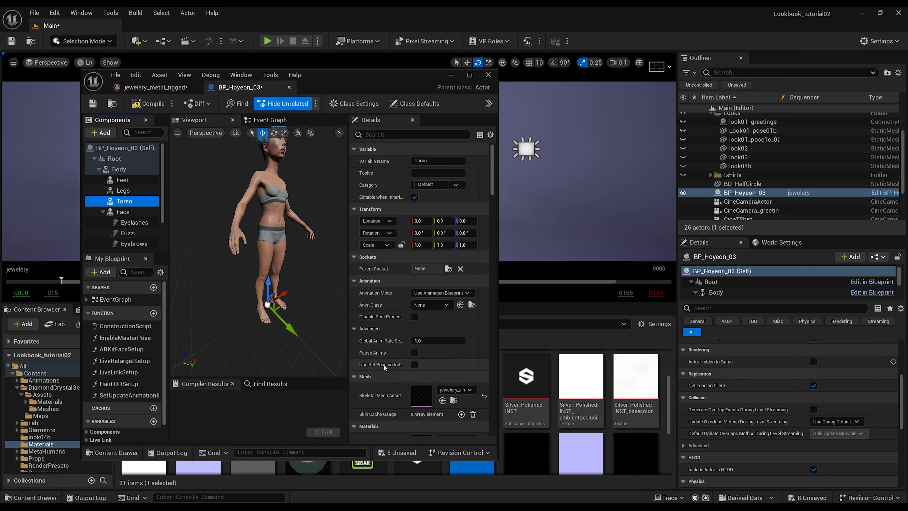
Assign the jewelery_metal_rigged mesh from the Props folder as the Legs component's skeletal mesh asset
{"action": "left_click", "coordinate": [128, 192]}
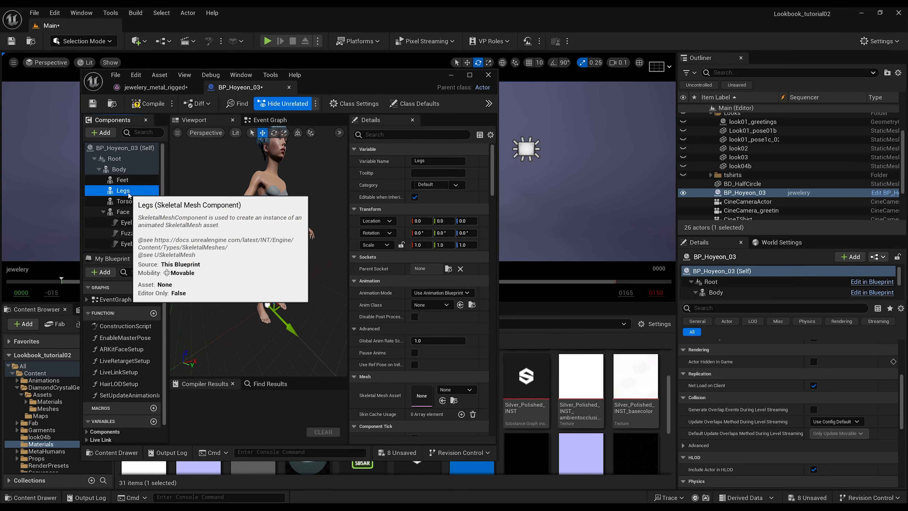
{"action": "scroll", "coordinate": [423, 382], "scroll_direction": "down", "scroll_amount": 1}
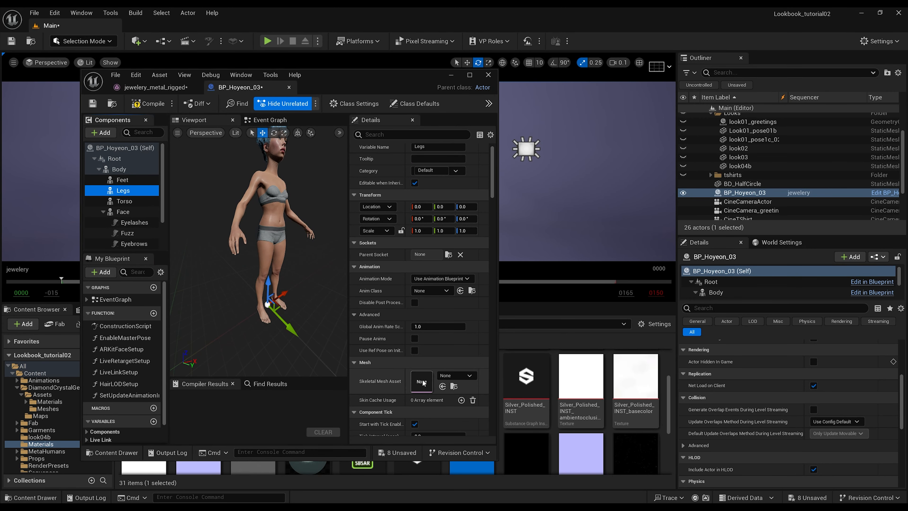
{"action": "left_click", "coordinate": [43, 374]}
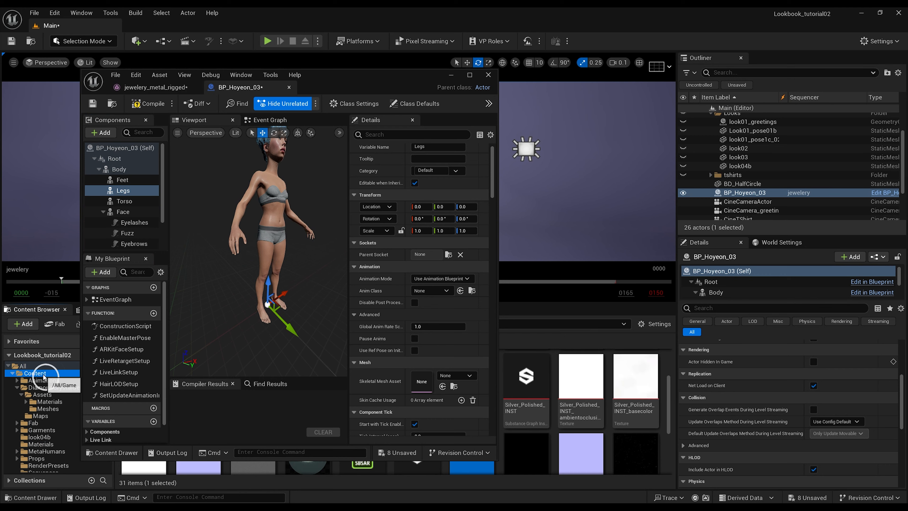
{"action": "left_click_drag", "start_coordinate": [337, 82], "coordinate": [313, 115]}
{"action": "left_click_drag", "start_coordinate": [581, 372], "coordinate": [372, 409]}
{"action": "left_click_drag", "start_coordinate": [314, 113], "coordinate": [449, 103]}
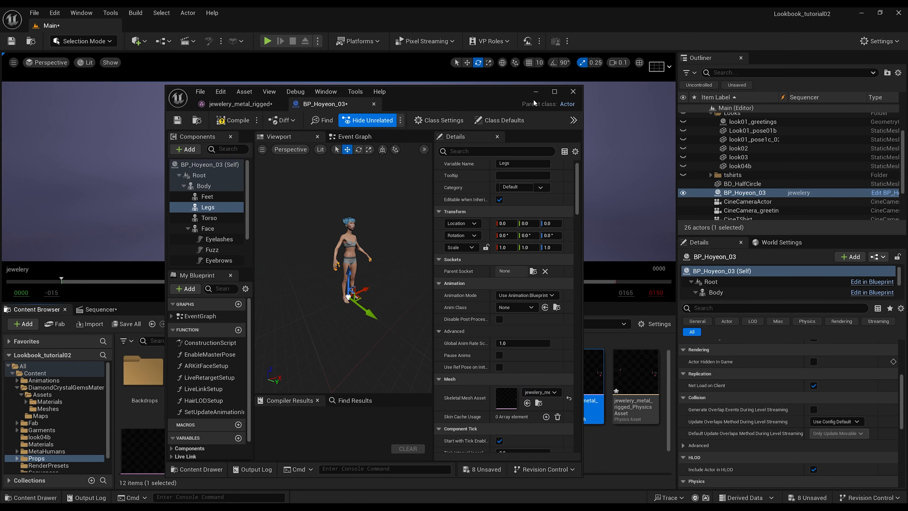
Minimize the blueprint editor and delete the MetaHuman_ControlRig track under BP_Hoyeon_03's Body in the Sequencer
{"action": "left_click", "coordinate": [536, 92]}
{"action": "left_click", "coordinate": [111, 314]}
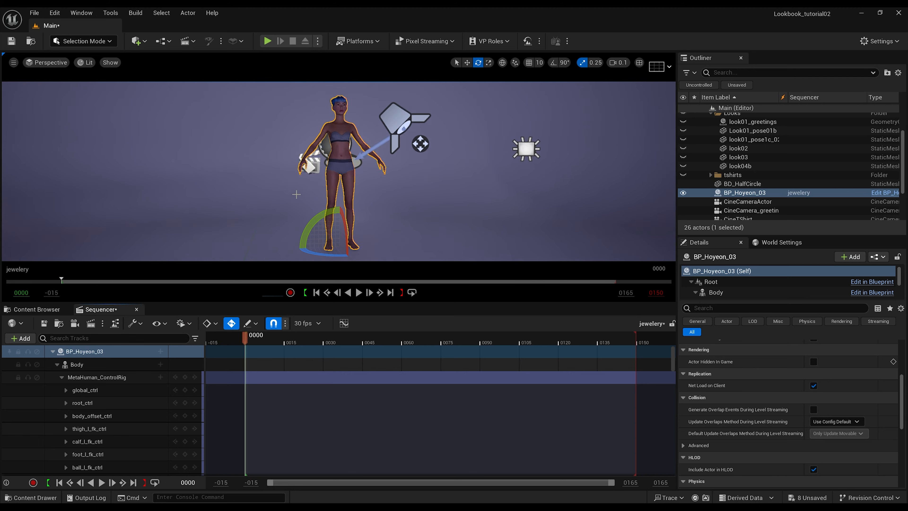
{"action": "left_click_drag", "start_coordinate": [290, 220], "coordinate": [276, 177]}
{"action": "mouse_move", "coordinate": [275, 164]}
{"action": "right_mouse_down"}
{"action": "mouse_move", "coordinate": [264, 163]}
{"action": "mouse_move", "coordinate": [267, 151]}
{"action": "right_mouse_up"}
{"action": "scroll", "coordinate": [349, 185], "scroll_direction": "up", "scroll_amount": 3}
{"action": "scroll", "coordinate": [349, 185], "scroll_direction": "up", "scroll_amount": 5}
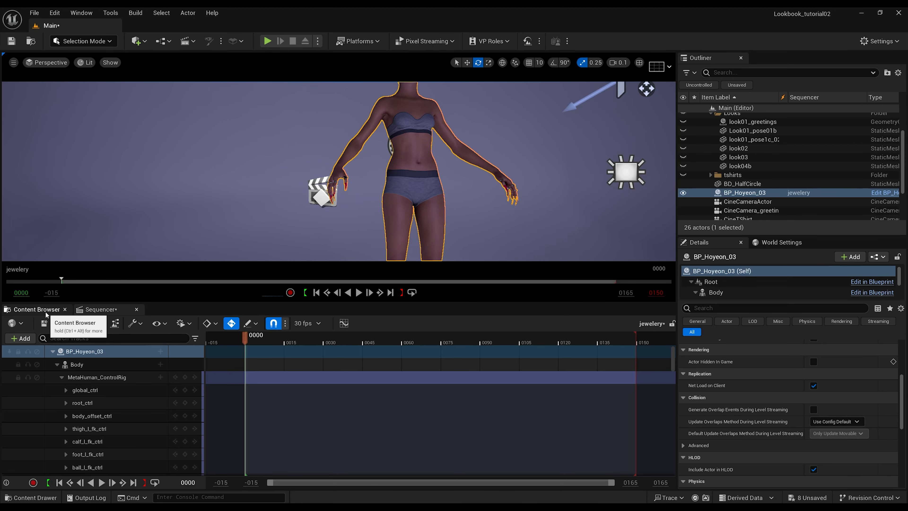
{"action": "left_click", "coordinate": [103, 379]}
{"action": "key", "text": "Delete"}
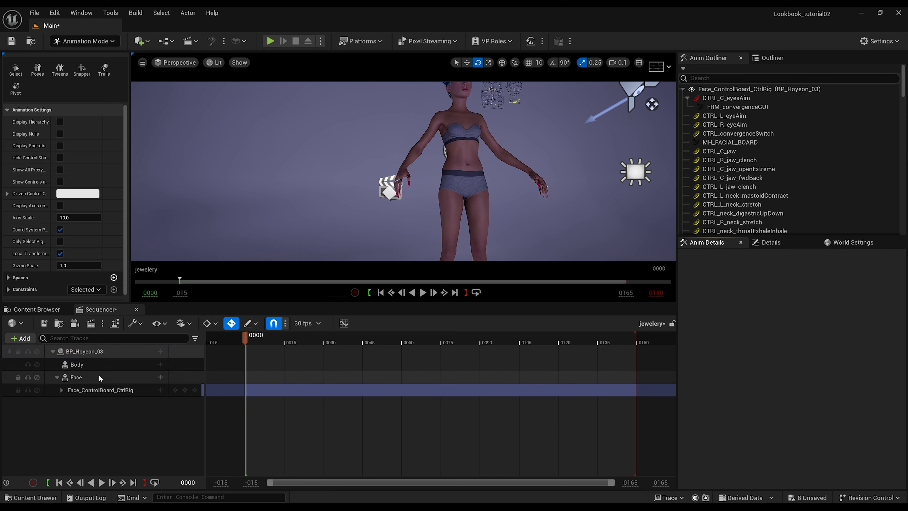
Add the Standing_Greeting__1_ animation sequence to BP_Hoyeon_03's Body track
{"action": "left_click", "coordinate": [161, 364]}
{"action": "mouse_move", "coordinate": [233, 136]}
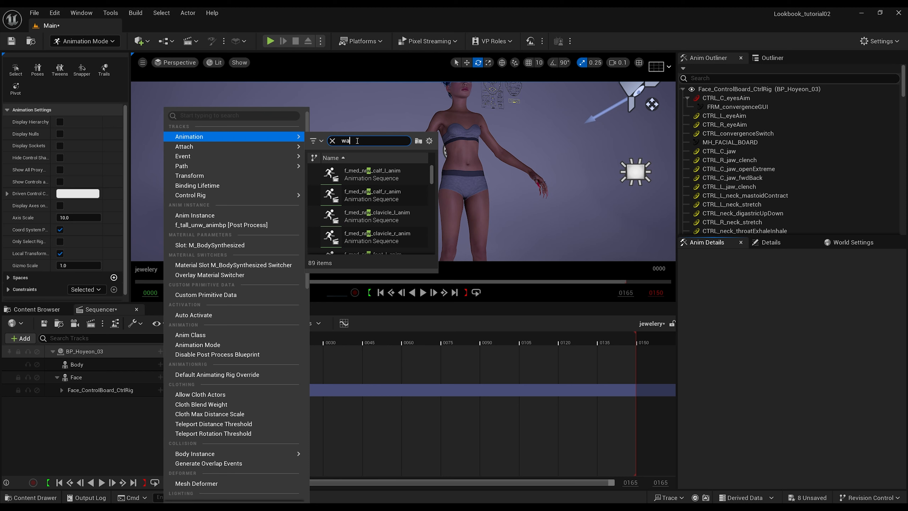
{"action": "key", "text": "BackSpace"}
{"action": "type", "text": "in"}
{"action": "scroll", "coordinate": [371, 219], "scroll_direction": "down", "scroll_amount": 2}
{"action": "scroll", "coordinate": [371, 219], "scroll_direction": "down", "scroll_amount": 8}
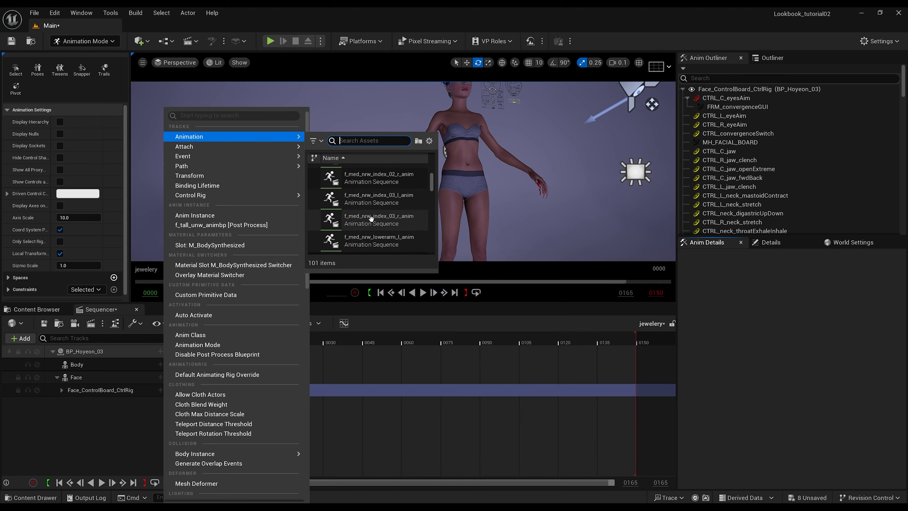
{"action": "scroll", "coordinate": [371, 219], "scroll_direction": "down", "scroll_amount": 5}
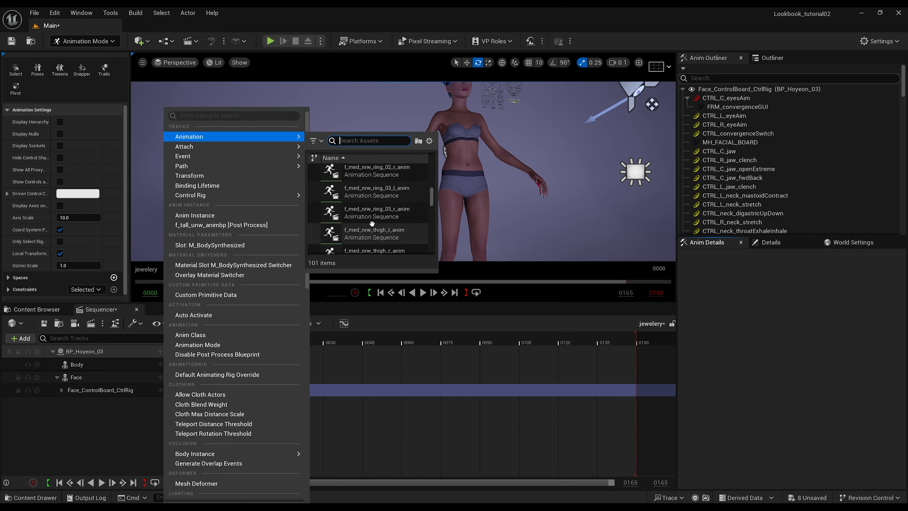
{"action": "left_click_drag", "start_coordinate": [432, 198], "coordinate": [438, 254]}
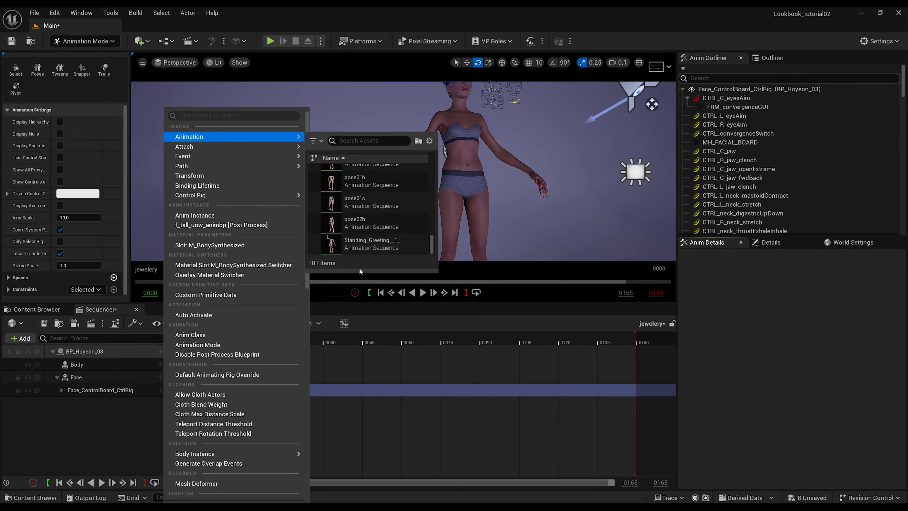
{"action": "left_click", "coordinate": [382, 247]}
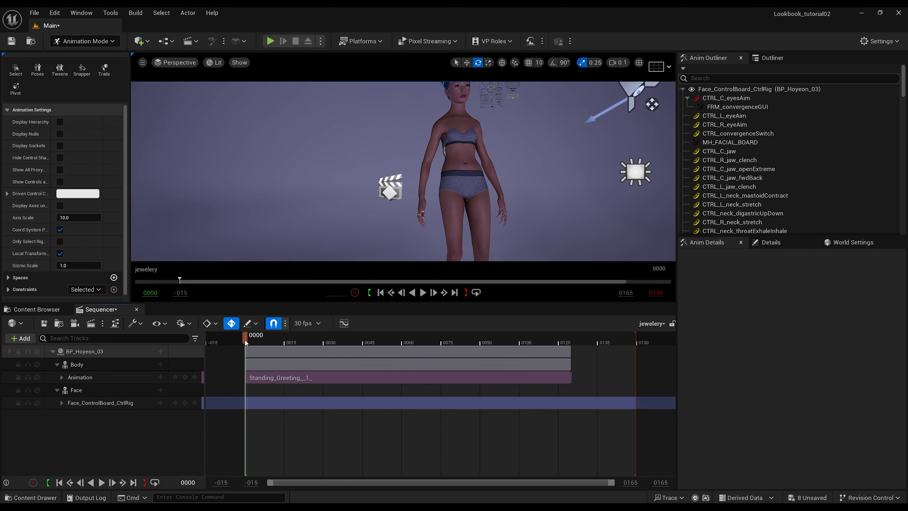
Scrub the greeting animation to frame 41 and examine the jewelry and nails on the raised hand up close
{"action": "left_click_drag", "start_coordinate": [247, 340], "coordinate": [355, 338]}
{"action": "scroll", "coordinate": [468, 185], "scroll_direction": "down", "scroll_amount": 5}
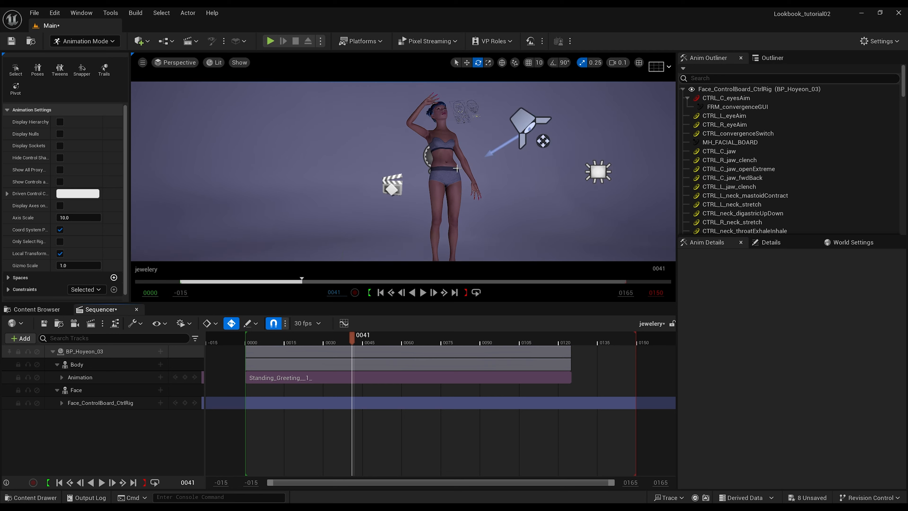
{"action": "mouse_move", "coordinate": [460, 171]}
{"action": "right_mouse_down"}
{"action": "mouse_move", "coordinate": [468, 171]}
{"action": "mouse_move", "coordinate": [460, 172]}
{"action": "right_mouse_up"}
{"action": "key", "text": "e"}
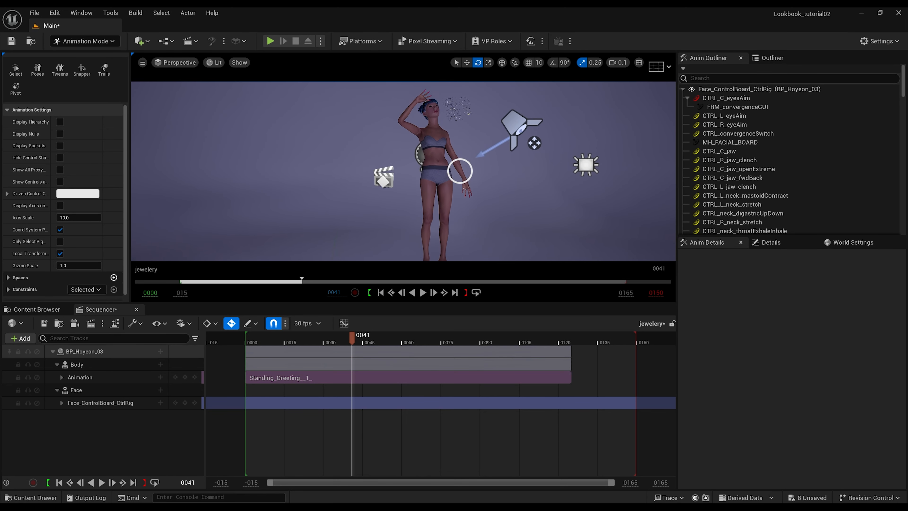
{"action": "scroll", "coordinate": [460, 171], "scroll_direction": "up", "scroll_amount": 1}
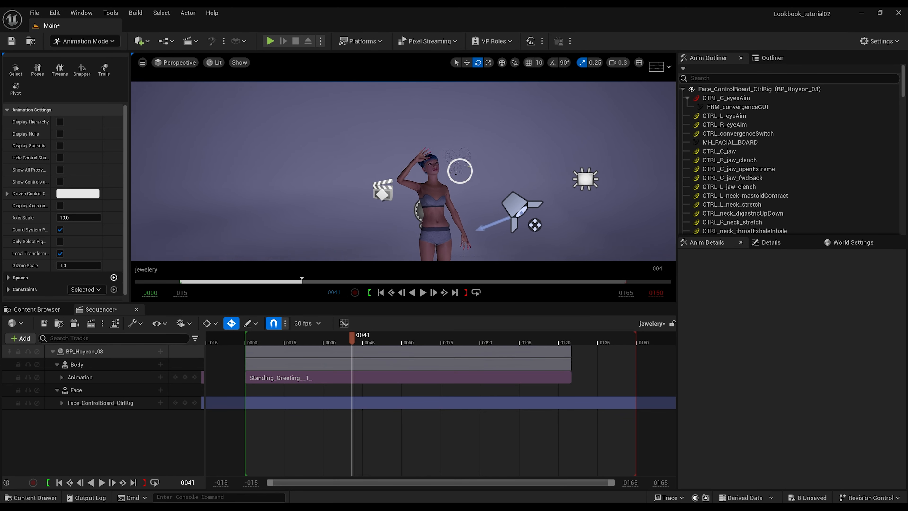
{"action": "middle_click_drag", "start_coordinate": [460, 171], "coordinate": [459, 171]}
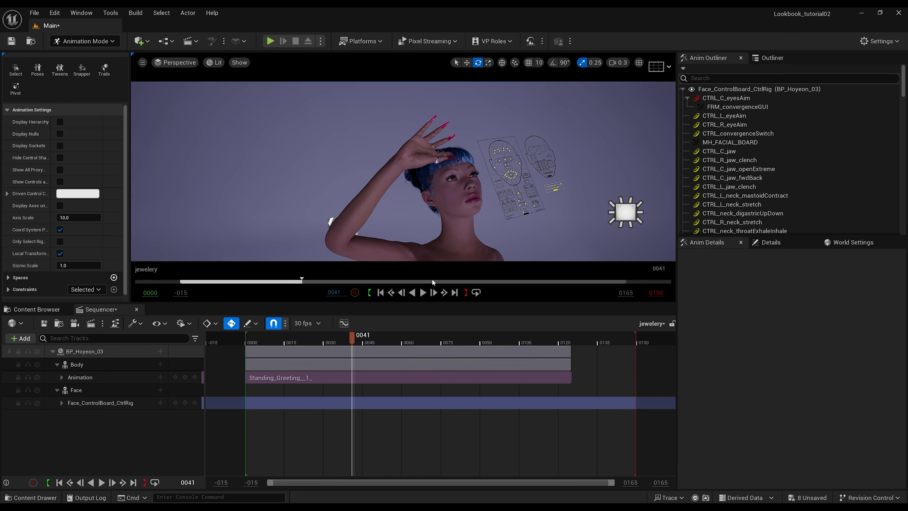
Scrub on to frame 69 and inspect how the rings and nails follow the open hand
{"action": "left_click_drag", "start_coordinate": [357, 338], "coordinate": [429, 351]}
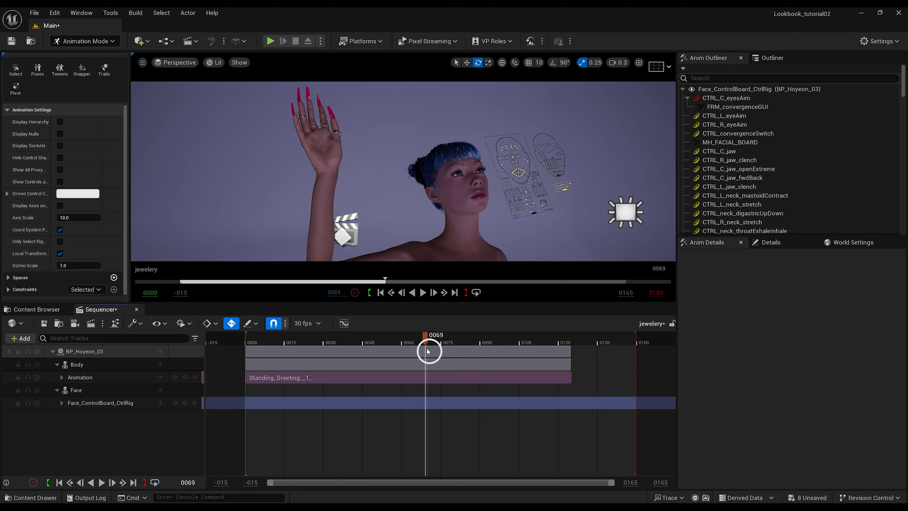
{"action": "left_click_drag", "start_coordinate": [376, 201], "coordinate": [599, 187], "text": "alt"}
{"action": "scroll", "coordinate": [564, 203], "scroll_direction": "up", "scroll_amount": 3}
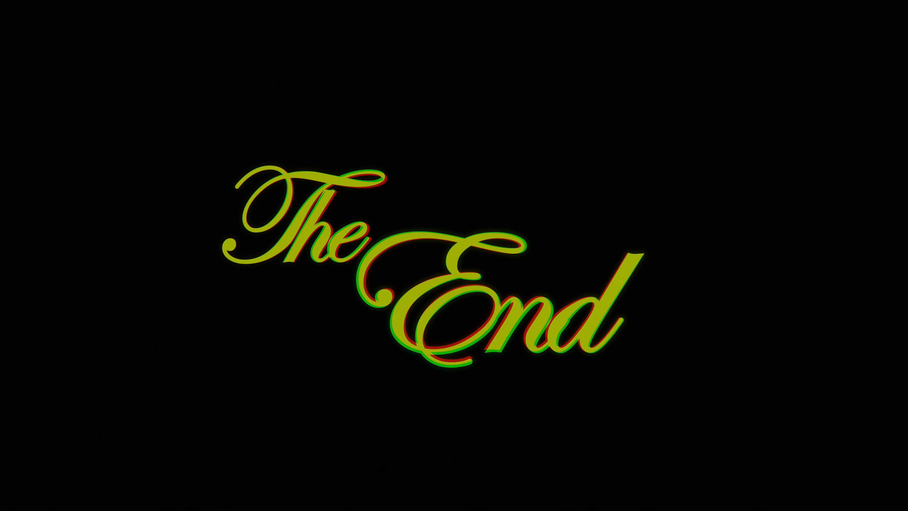